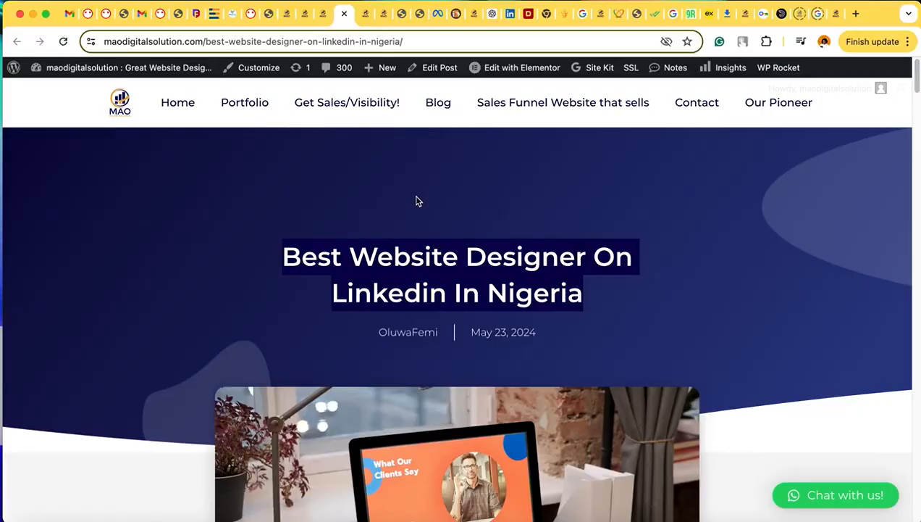
Step: Look over the published post about the best website designer on LinkedIn and the funnel-like-website landing page
scroll(418, 201, "down", 10)
scroll(417, 202, "up", 10)
left_click(382, 22)
scroll(565, 240, "down", 5)
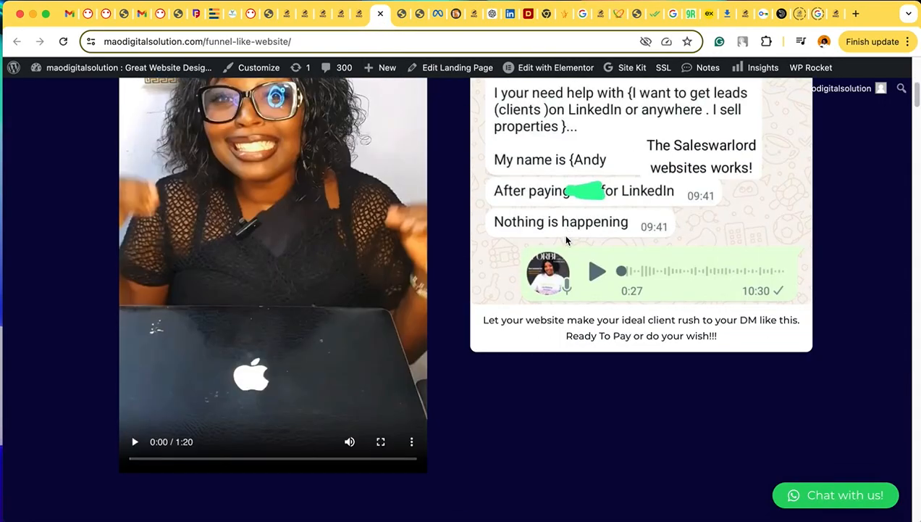
scroll(611, 134, "up", 3)
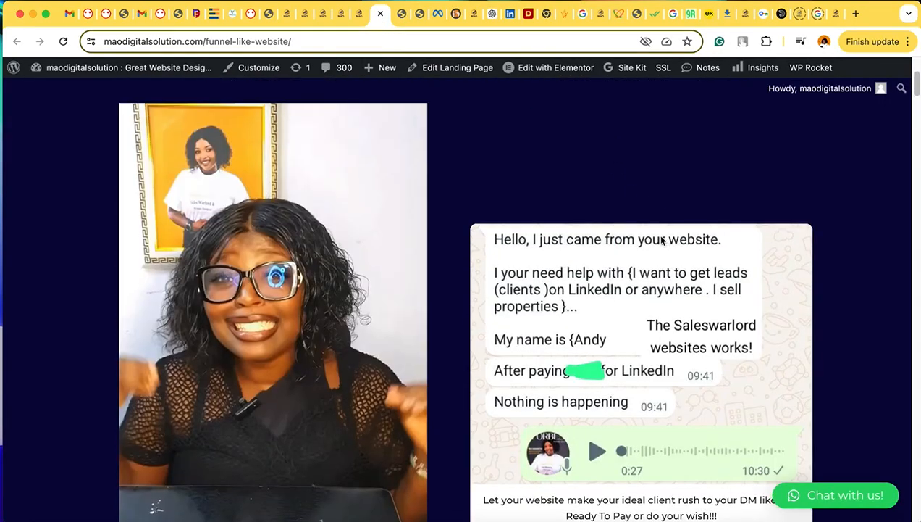
scroll(594, 395, "down", 1)
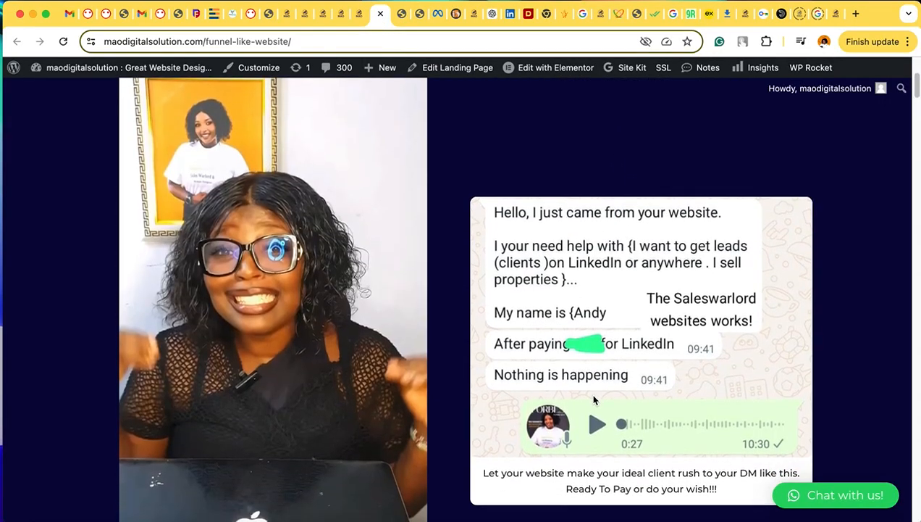
scroll(352, 327, "up", 5)
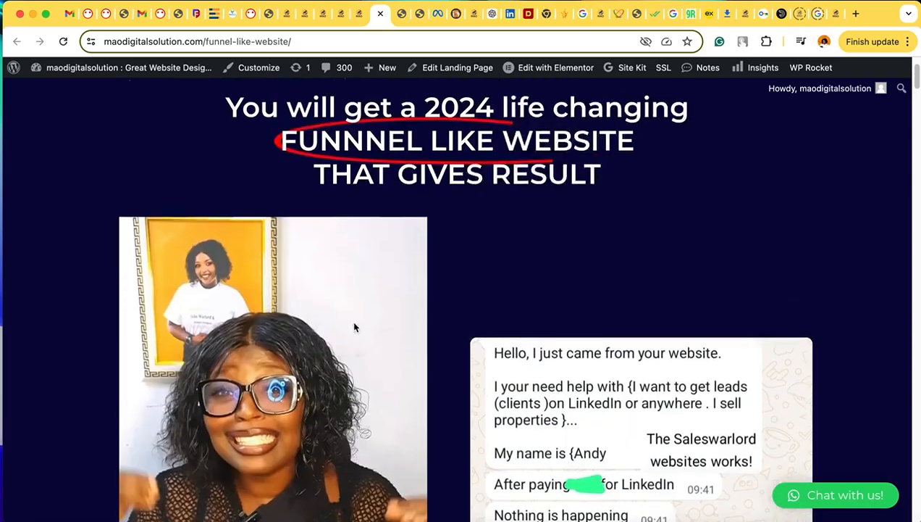
Step: View the site's home page and return to the published LinkedIn website designer post
left_click(358, 18)
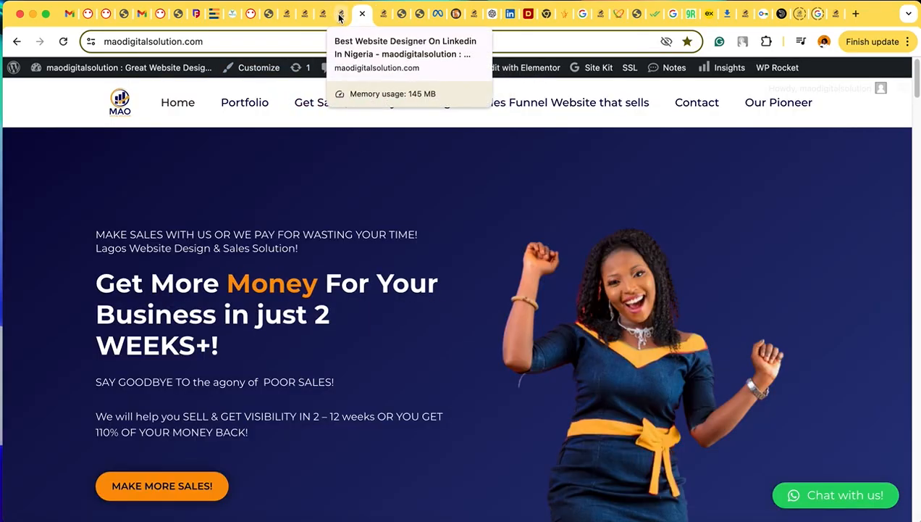
left_click(339, 16)
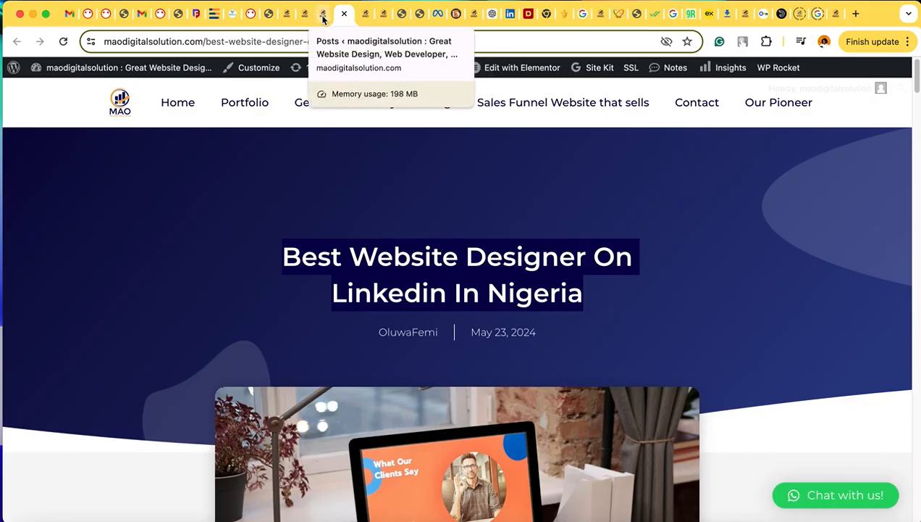
scroll(376, 278, "down", 3)
scroll(374, 273, "down", 10)
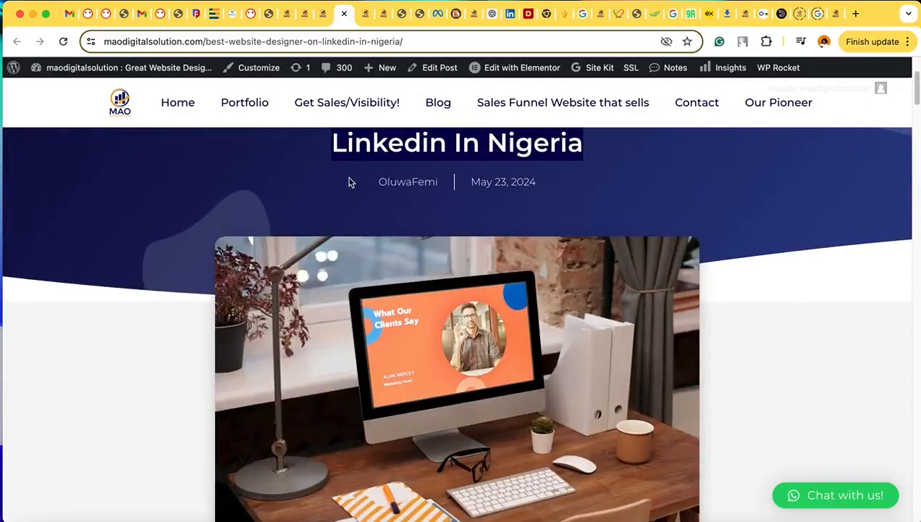
Step: Bring up the WordPress login page and highlight the site address through wp-admin in its URL
left_click(326, 14)
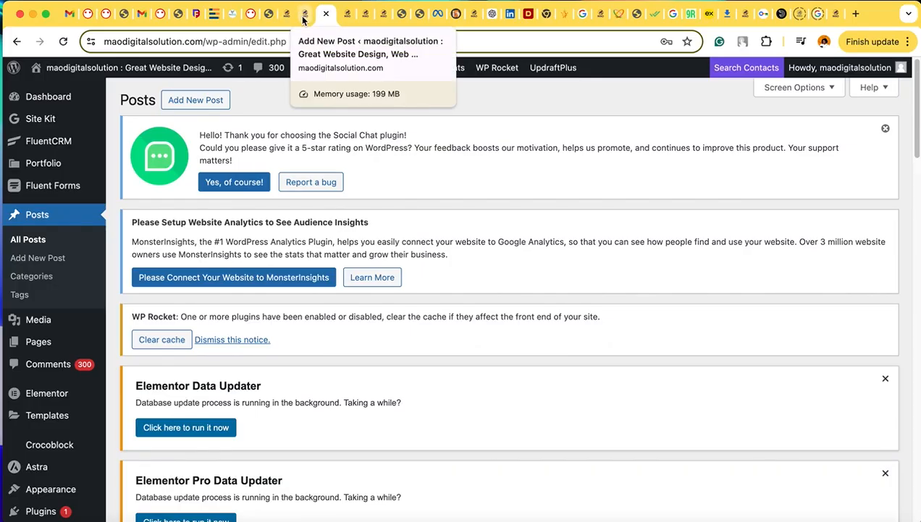
left_click(305, 15)
left_click(292, 16)
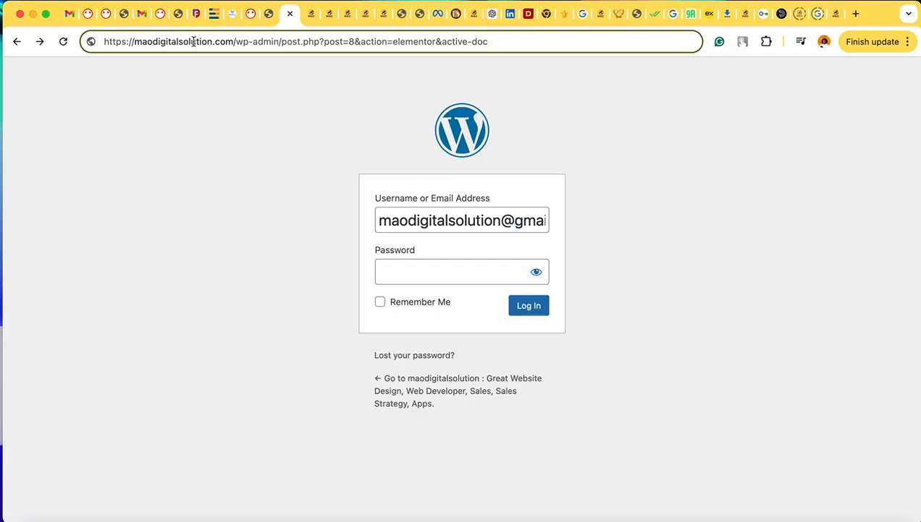
left_click_drag(238, 41, 191, 43)
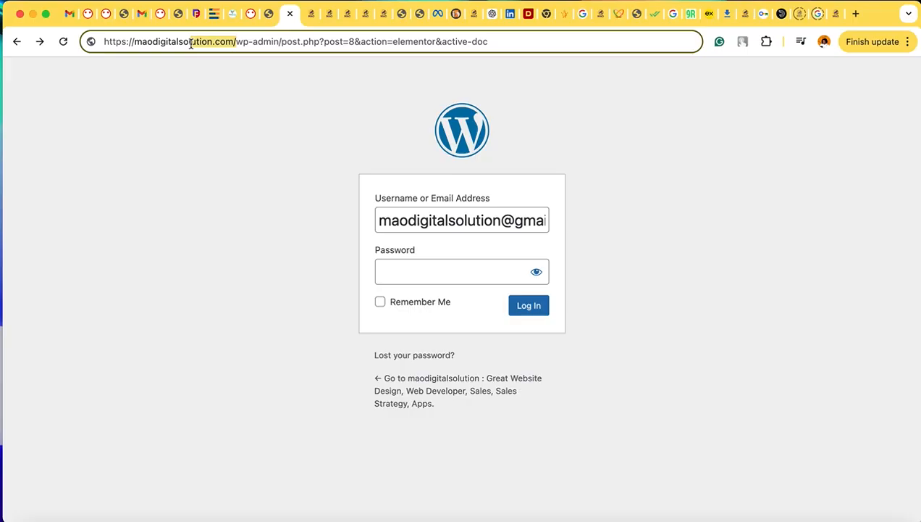
left_click_drag(106, 42, 284, 41)
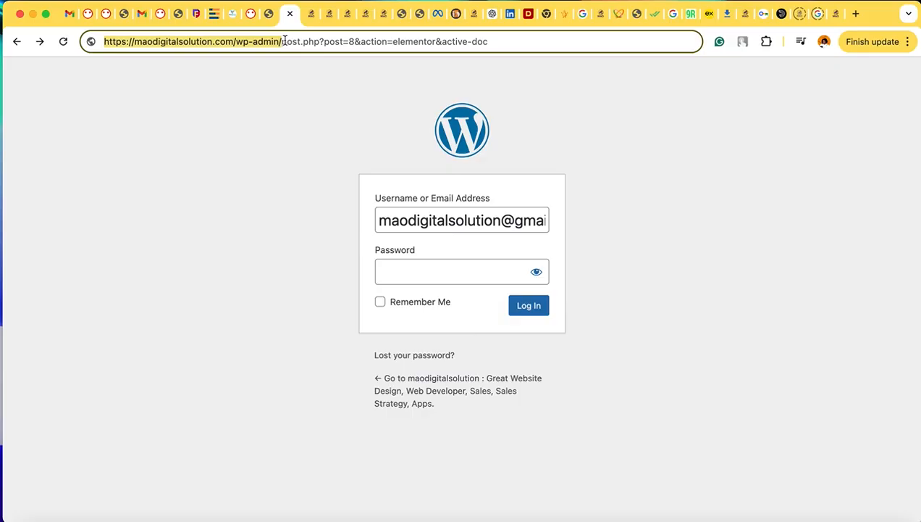
mouse_move(283, 41)
left_mouse_down()
mouse_move(247, 41)
mouse_move(275, 42)
left_mouse_up()
left_click(352, 41)
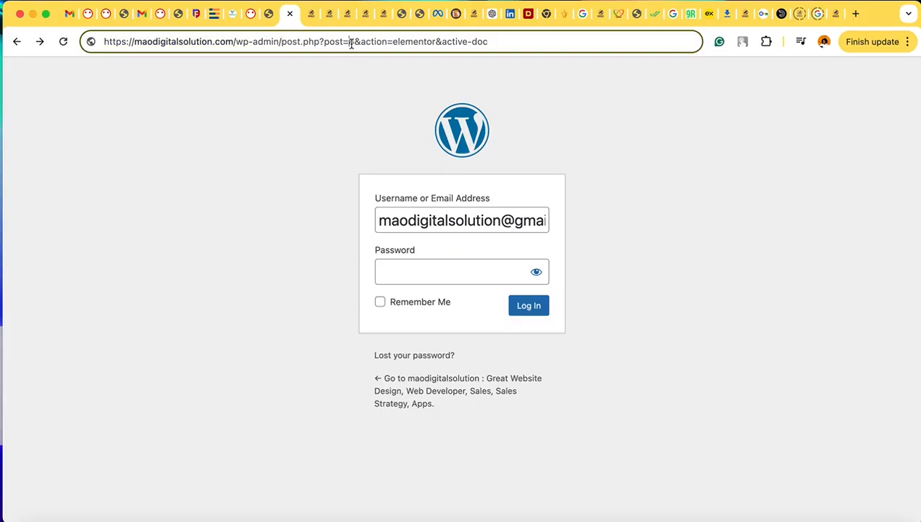
Step: Highlight the login form's username or email entry and place the cursor in the empty password field
left_click(444, 221)
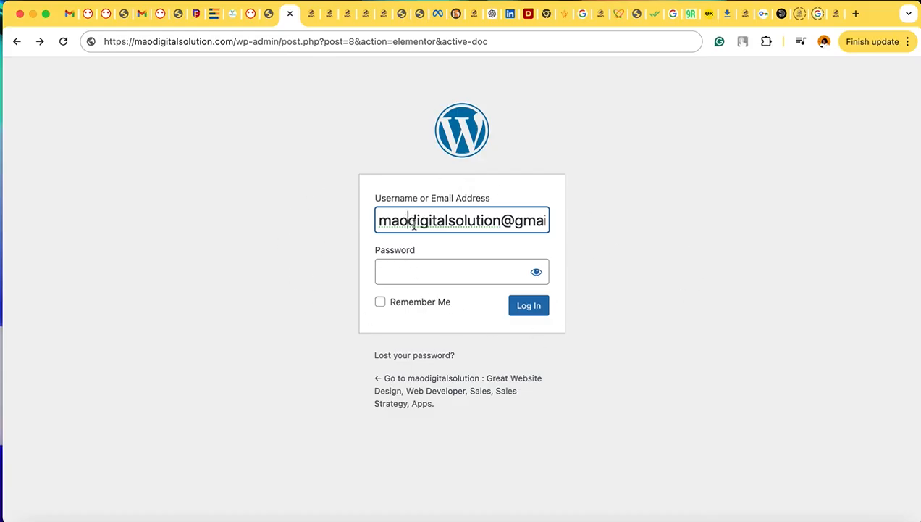
left_click_drag(408, 221, 544, 222)
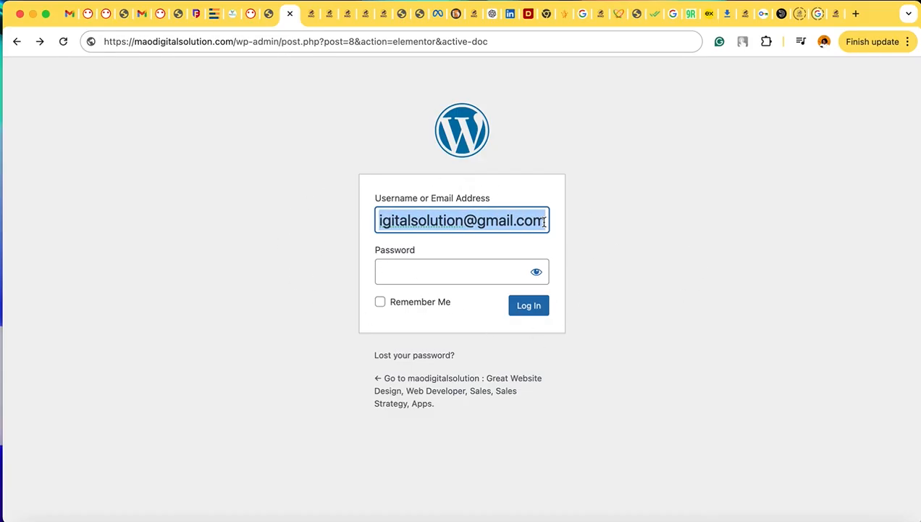
left_click(396, 270)
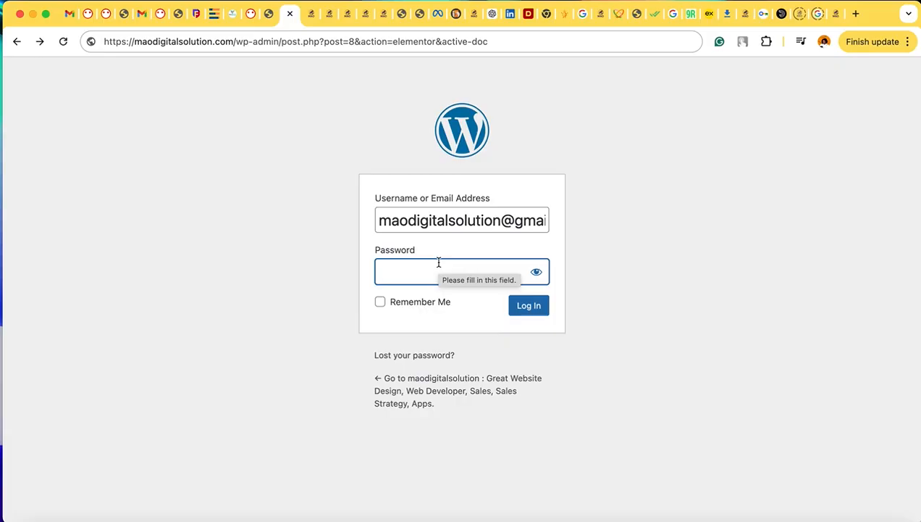
left_click(404, 223)
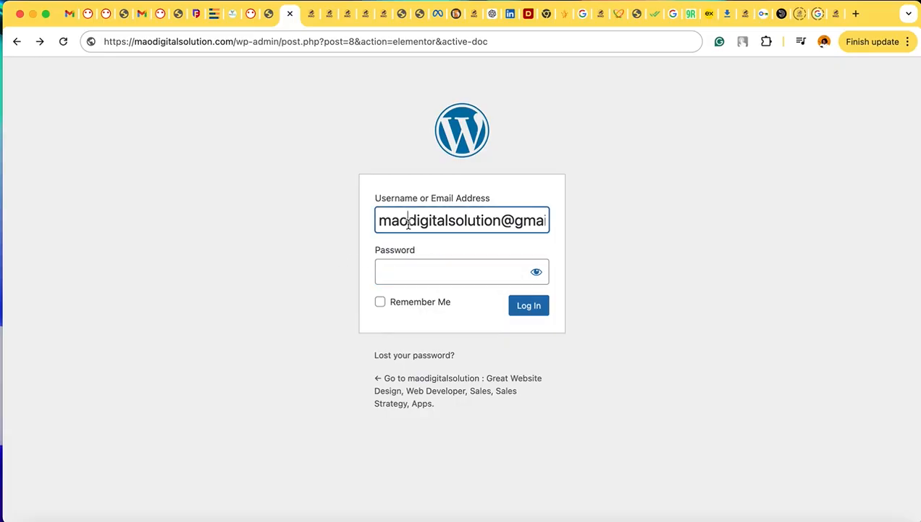
left_click_drag(400, 228, 571, 240)
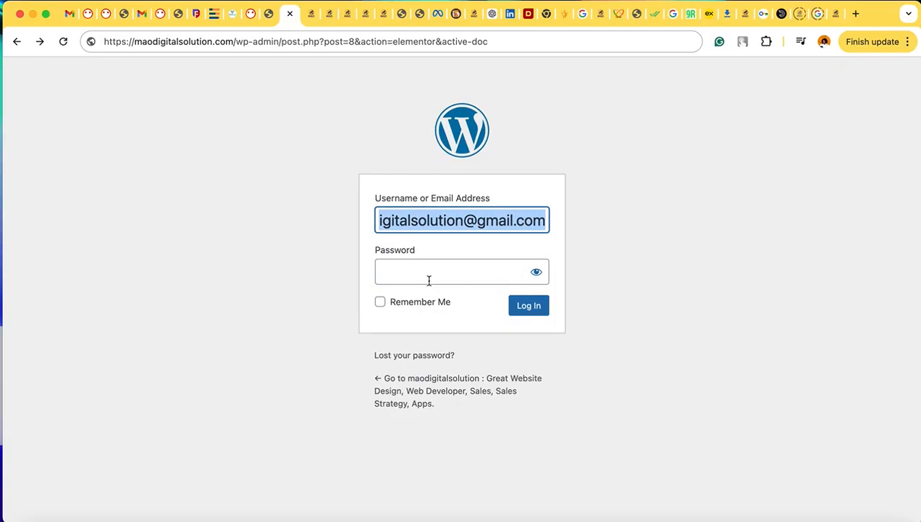
left_click(405, 272)
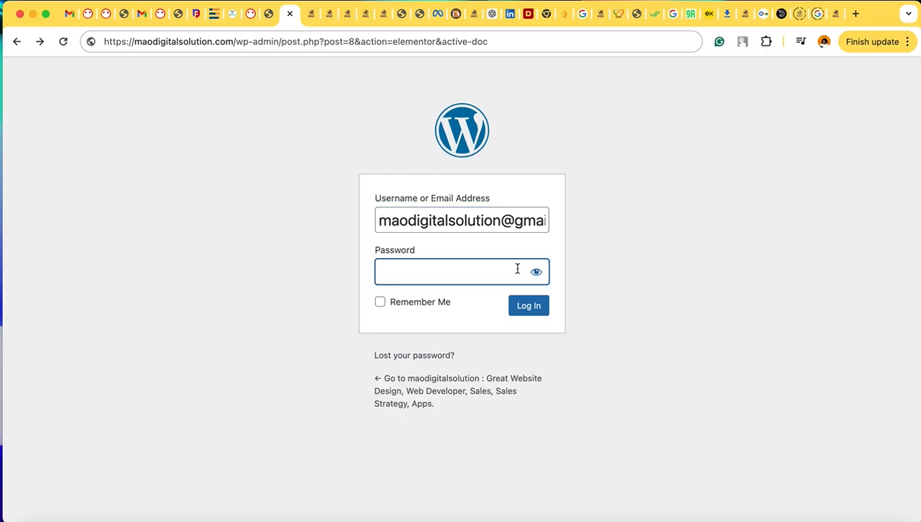
Step: Start a new blog post in the WordPress admin, discarding the unsaved changes on the open one
left_click(312, 22)
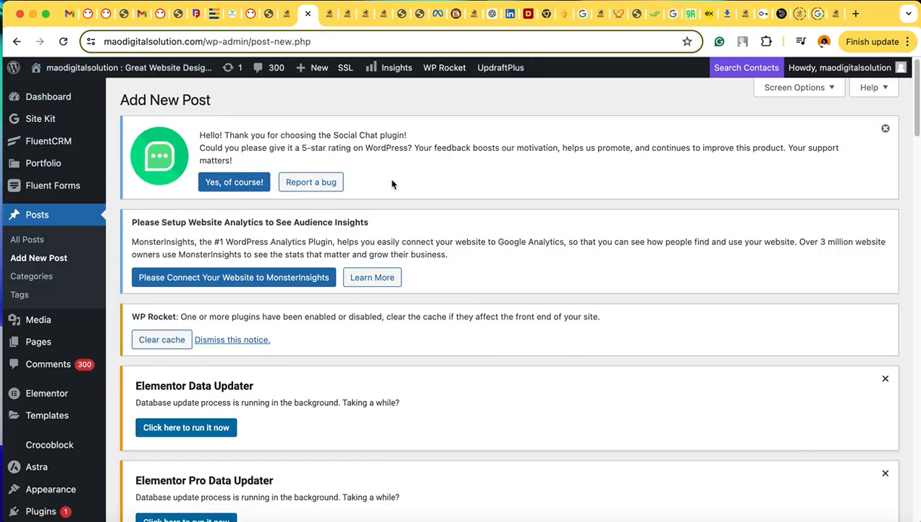
mouse_move(52, 107)
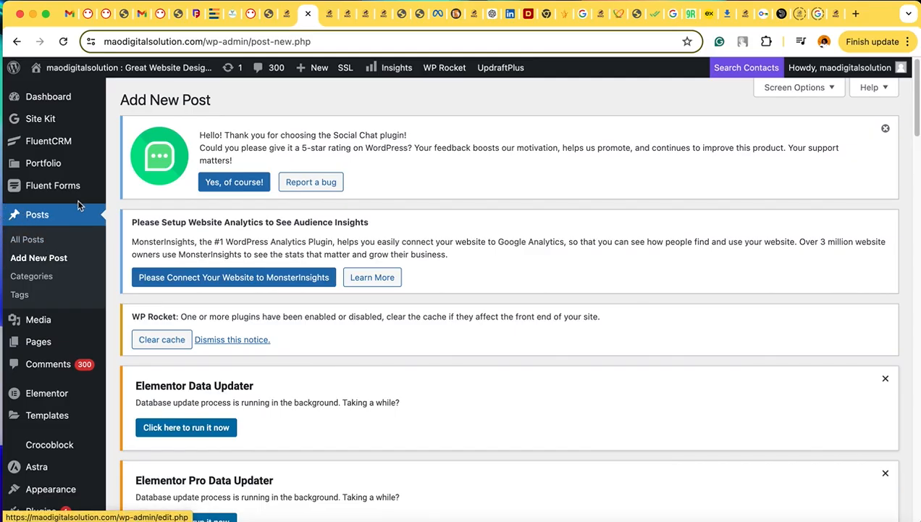
left_click(67, 257)
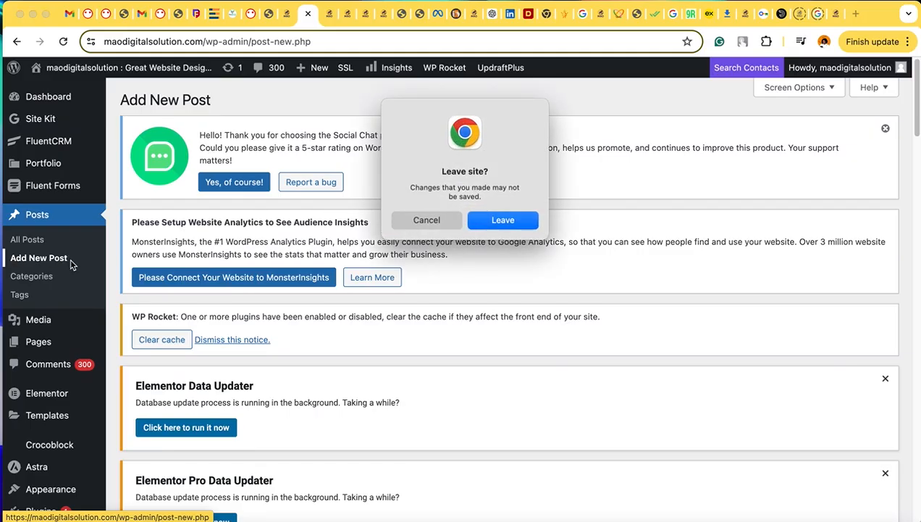
left_click(504, 220)
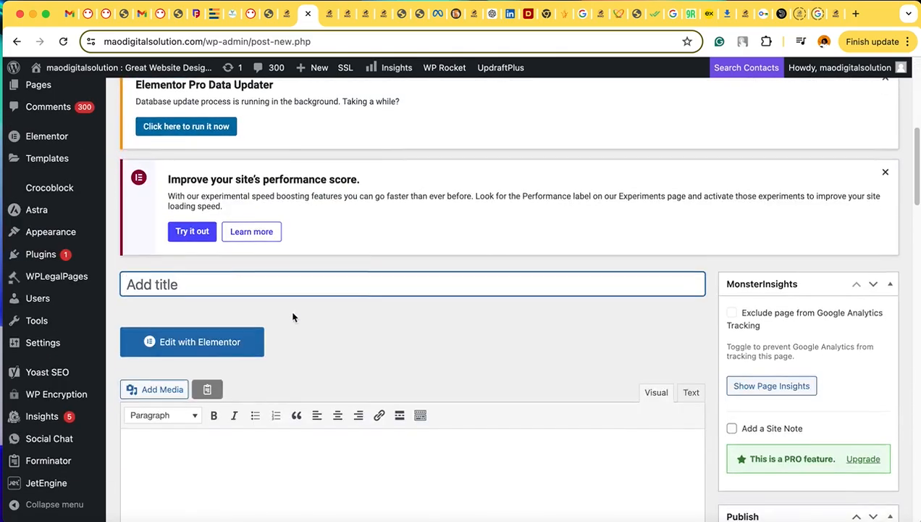
Step: Display the list of existing posts in the WordPress admin
left_click(324, 16)
scroll(377, 217, "down", 2)
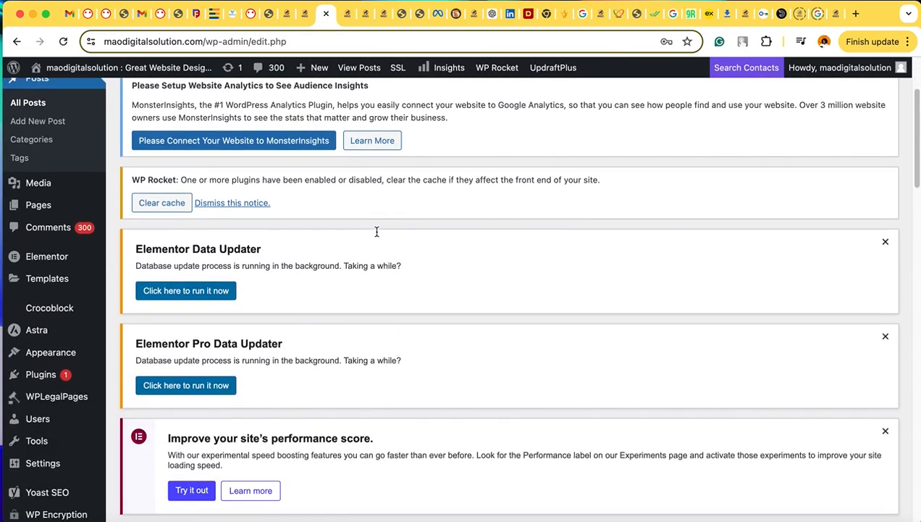
scroll(377, 231, "down", 6)
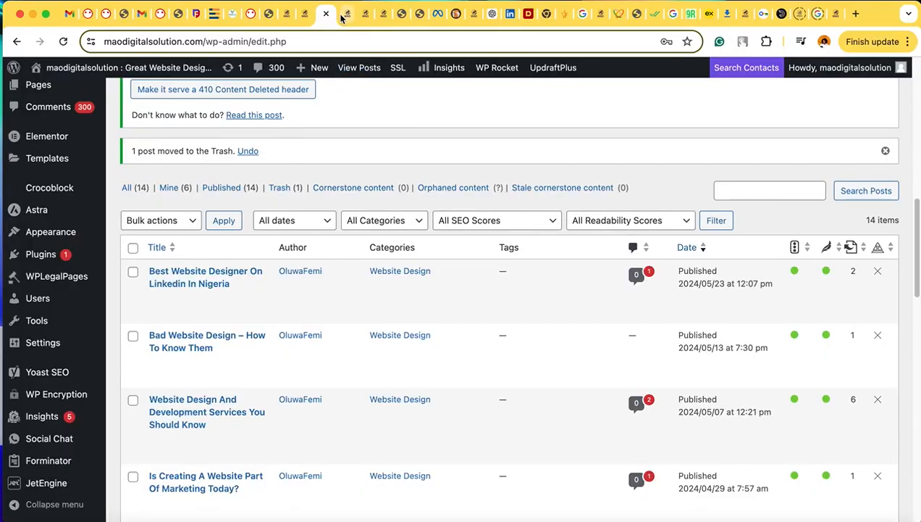
Step: Examine the title, featured image and introduction of the published LinkedIn website designer post
left_click(343, 14)
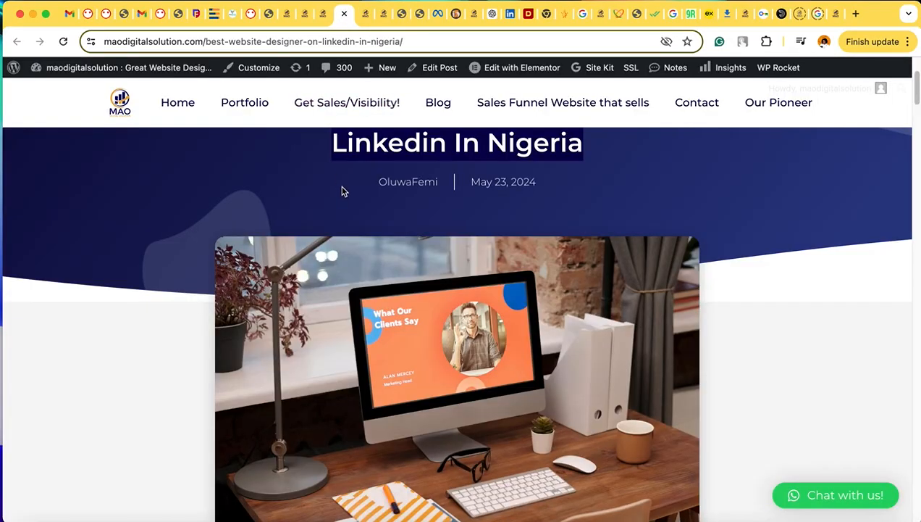
scroll(347, 191, "up", 2)
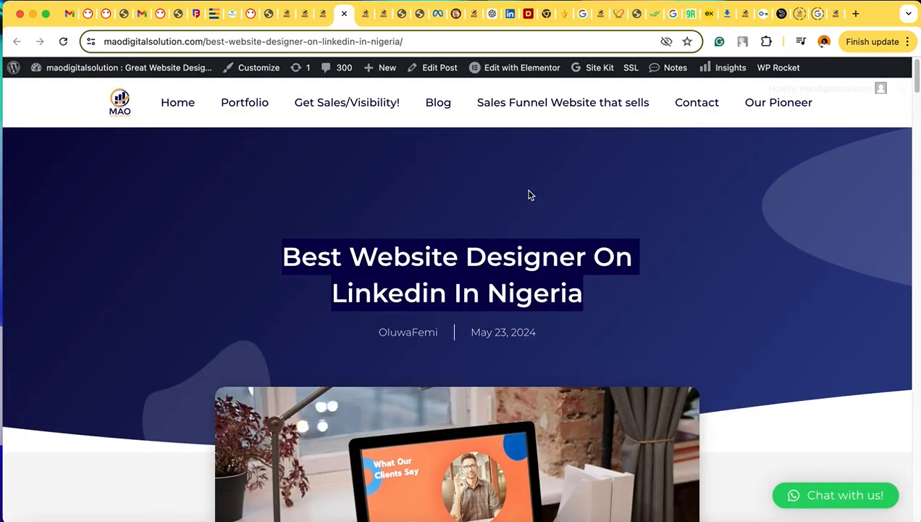
left_click_drag(267, 254, 265, 206)
scroll(435, 279, "down", 10)
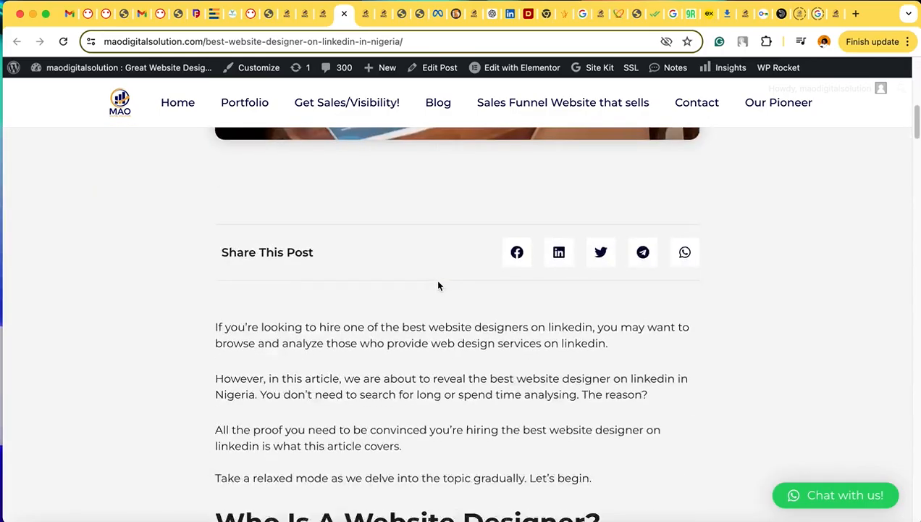
left_click_drag(271, 169, 623, 473)
left_click(620, 402)
Step: Examine the post's body for its images, headings, links and bulleted list, down to the comment section
scroll(621, 389, "down", 10)
scroll(621, 387, "down", 5)
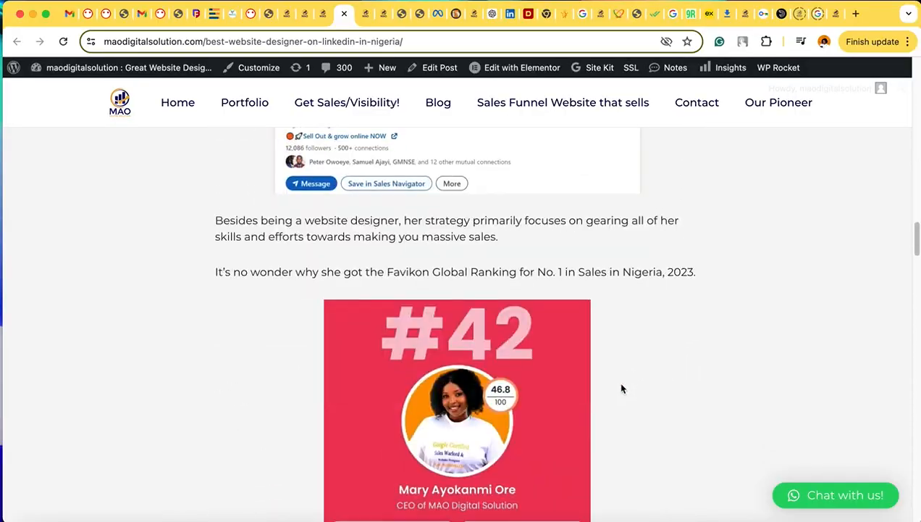
scroll(618, 386, "up", 4)
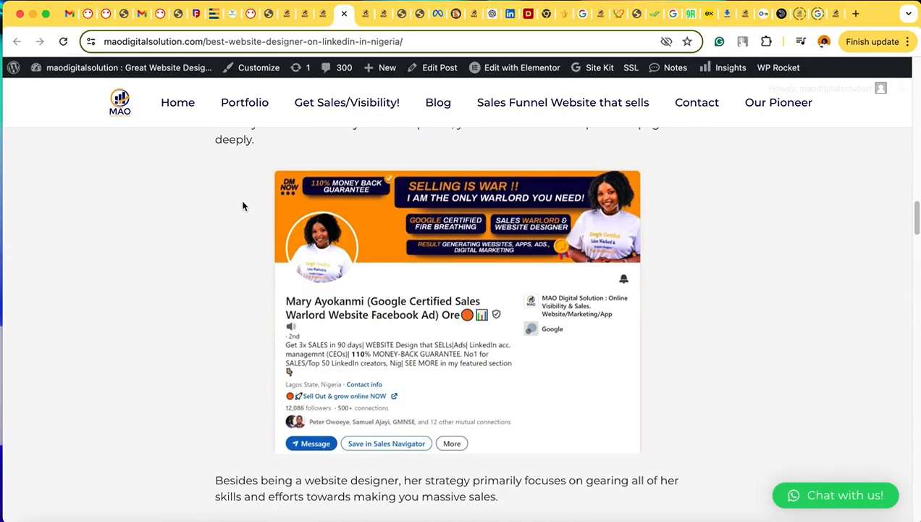
scroll(435, 308, "down", 5)
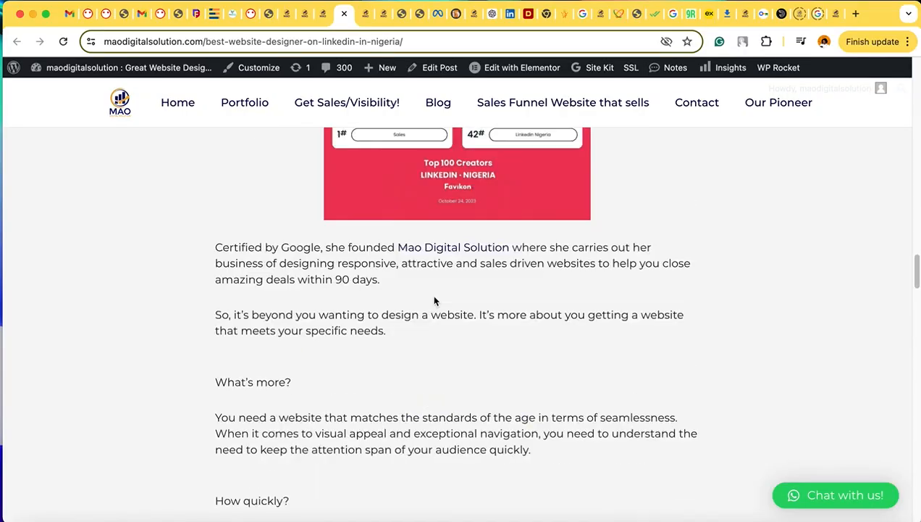
scroll(436, 301, "down", 4)
scroll(438, 300, "up", 6)
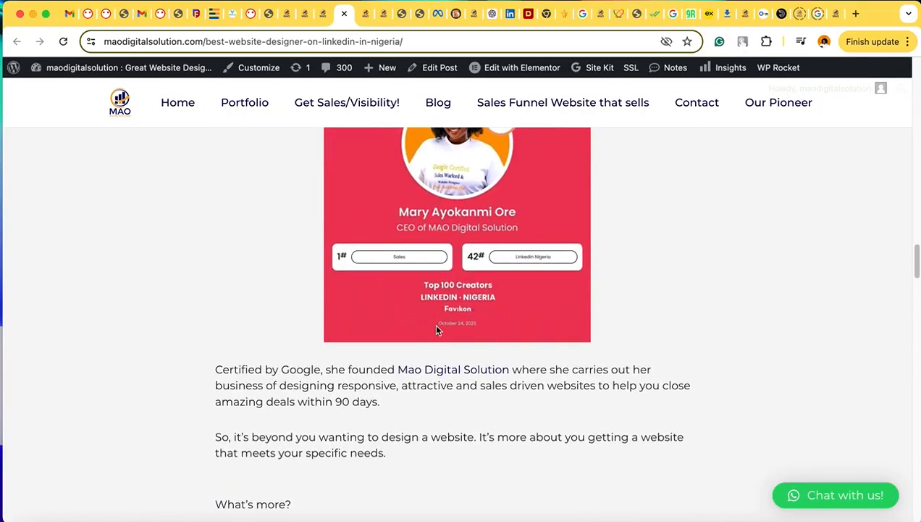
scroll(436, 330, "down", 15)
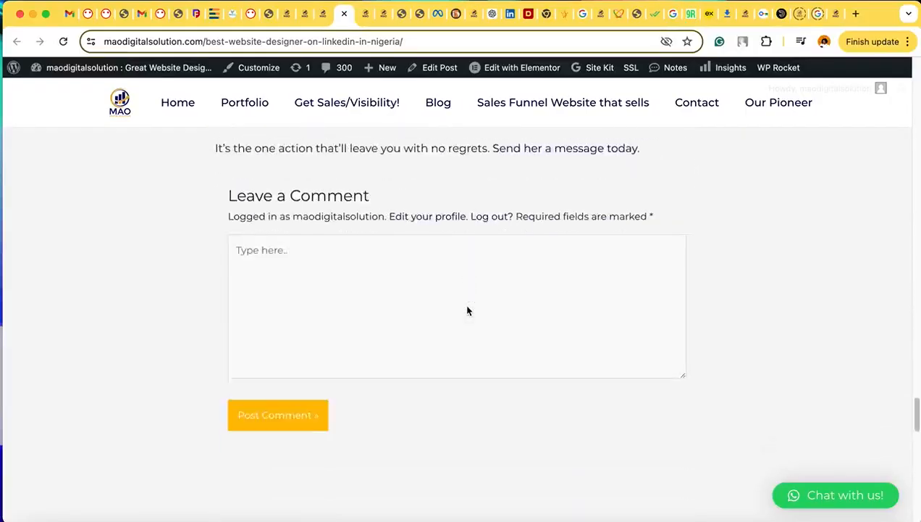
scroll(467, 311, "down", 2)
scroll(467, 311, "up", 15)
scroll(466, 311, "down", 3)
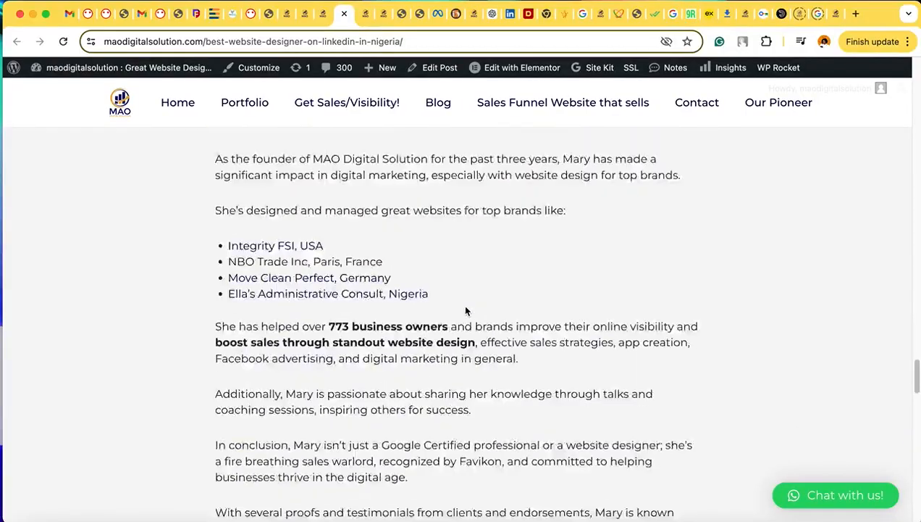
scroll(466, 310, "down", 6)
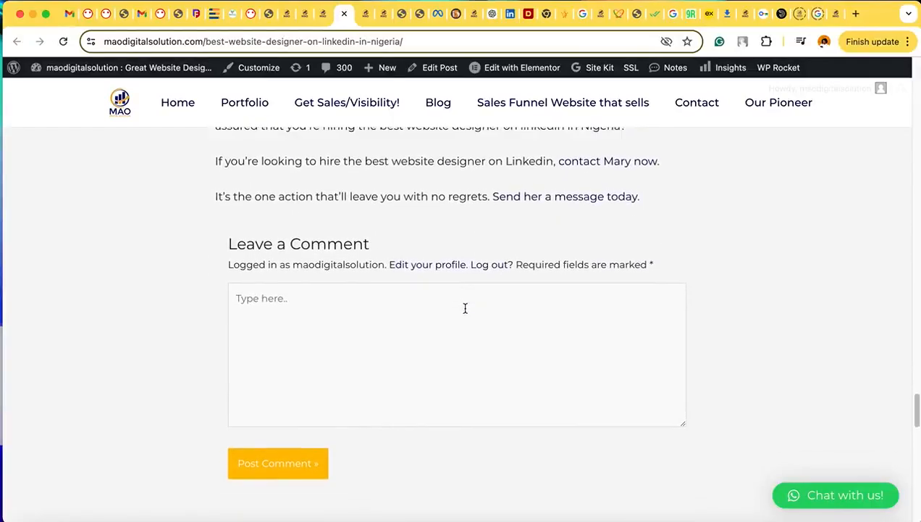
scroll(466, 310, "up", 6)
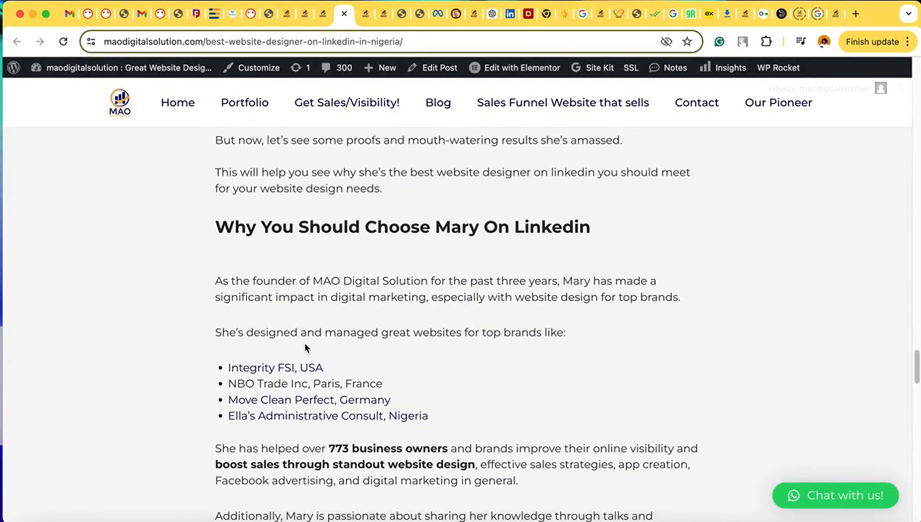
Step: Examine the sentence introducing the brand list and the closing contact links in the published LinkedIn website designer post
left_click_drag(565, 334, 241, 333)
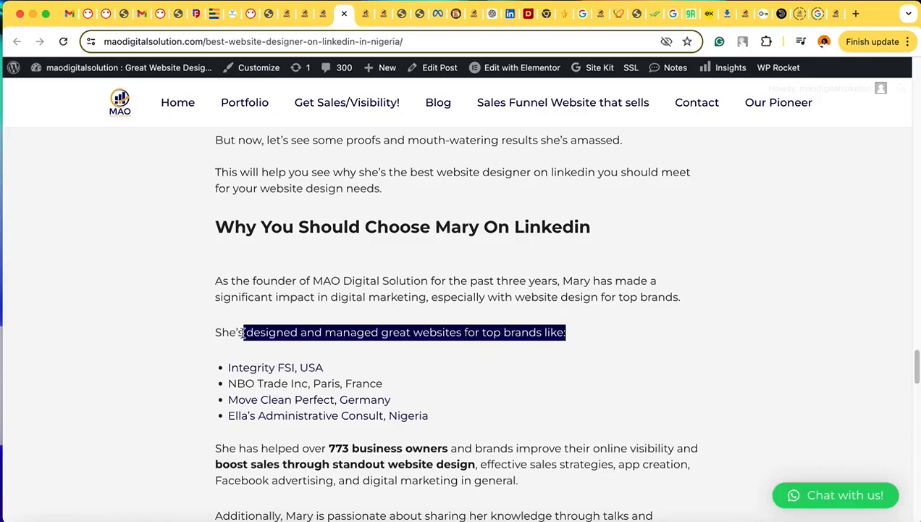
scroll(638, 384, "down", 6)
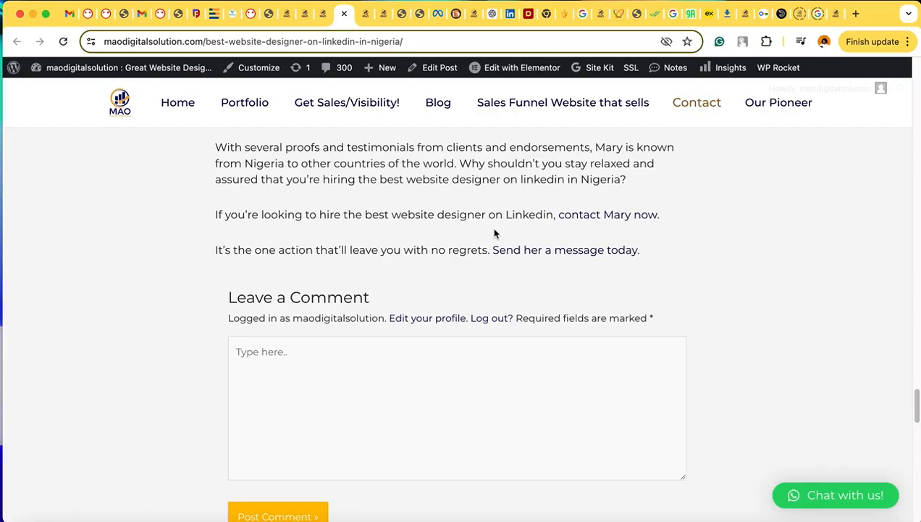
scroll(267, 261, "up", 6)
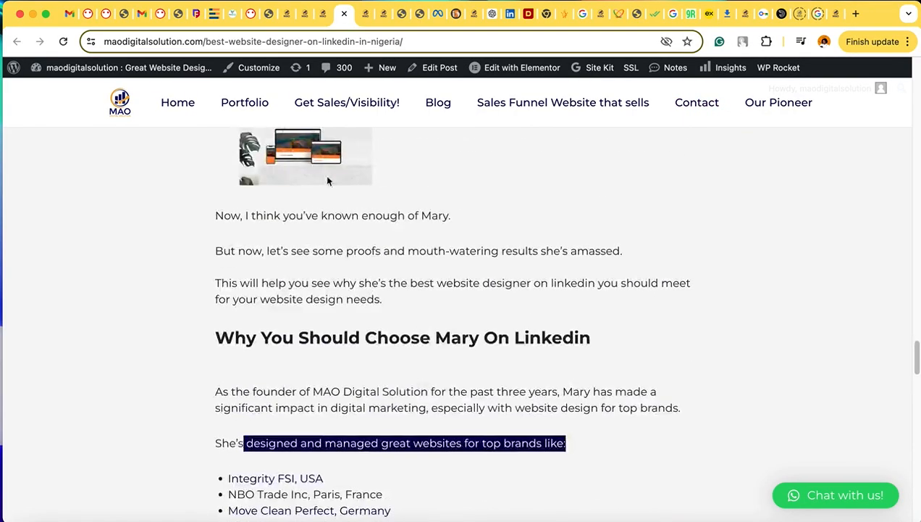
Step: Return to the new post and enter "blogging" as its title
left_click(321, 14)
left_click(312, 17)
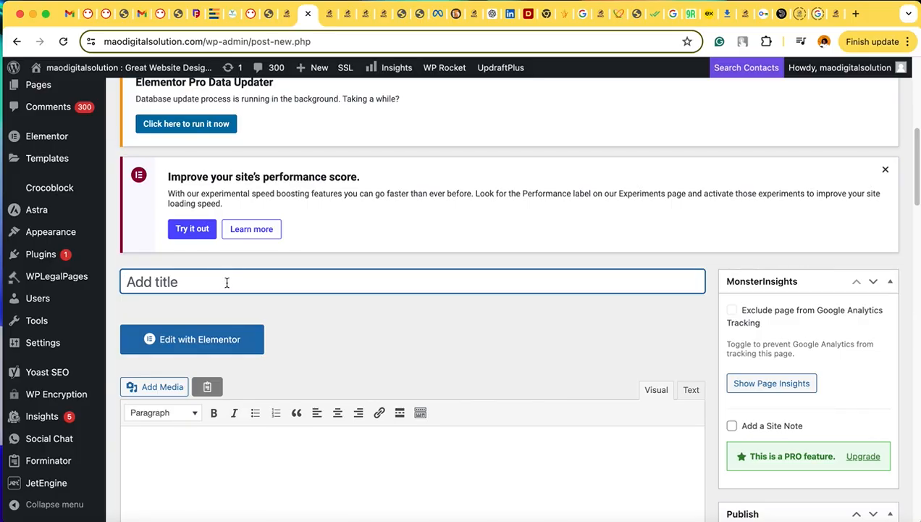
type("b")
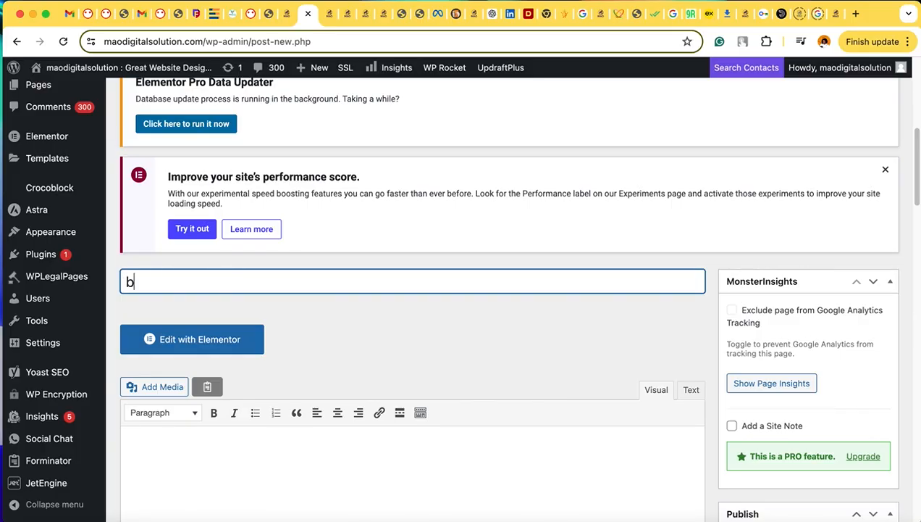
type("logging")
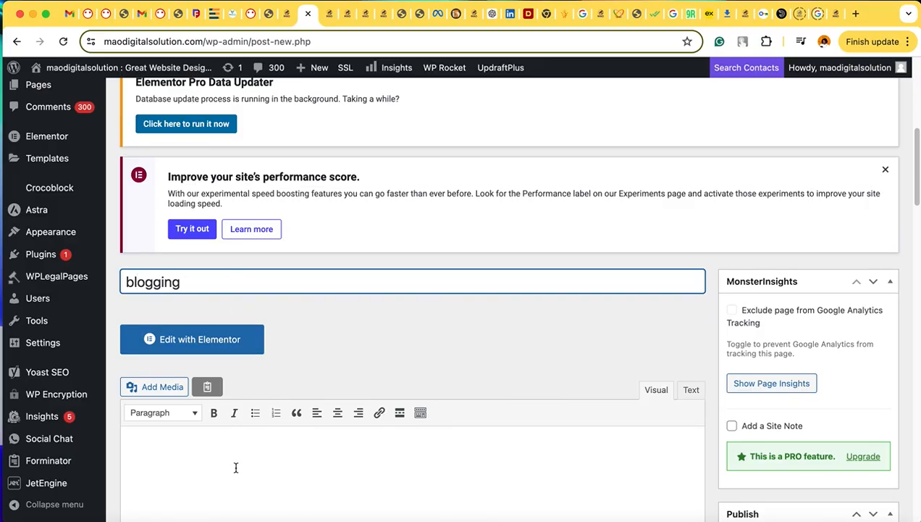
Step: Write the placeholder text "bghvhghjhhhjjhjmjhjjh foood is life" in the post body and start a new line below it
scroll(233, 461, "down", 3)
left_click(221, 258)
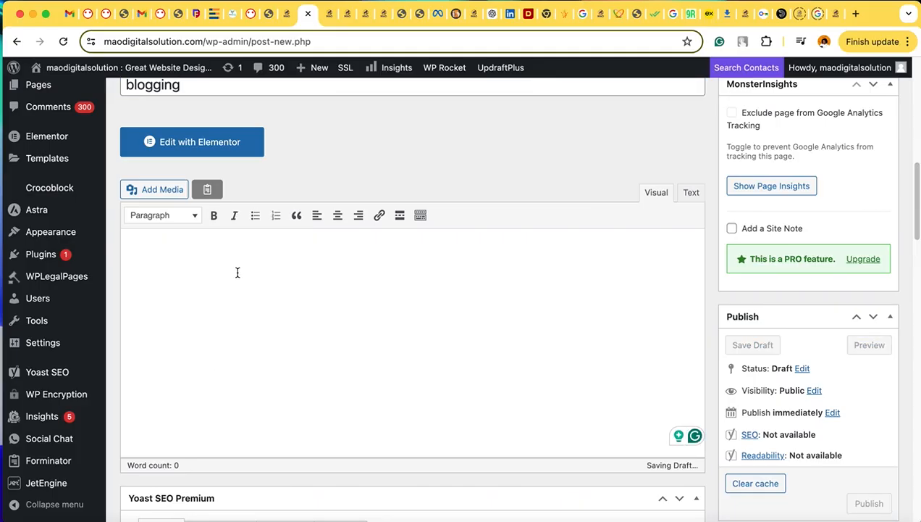
type("bghvghjhhhjjhjmjhjjh")
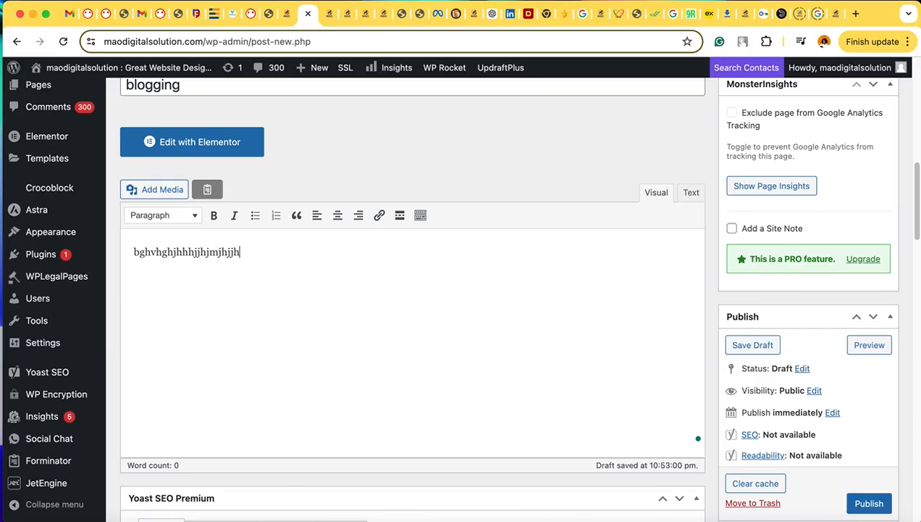
type(" foood is life")
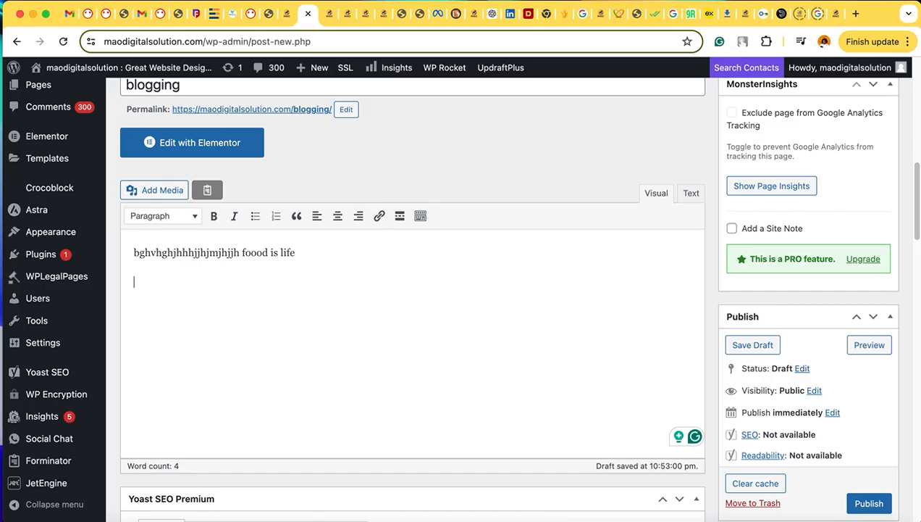
key("Return")
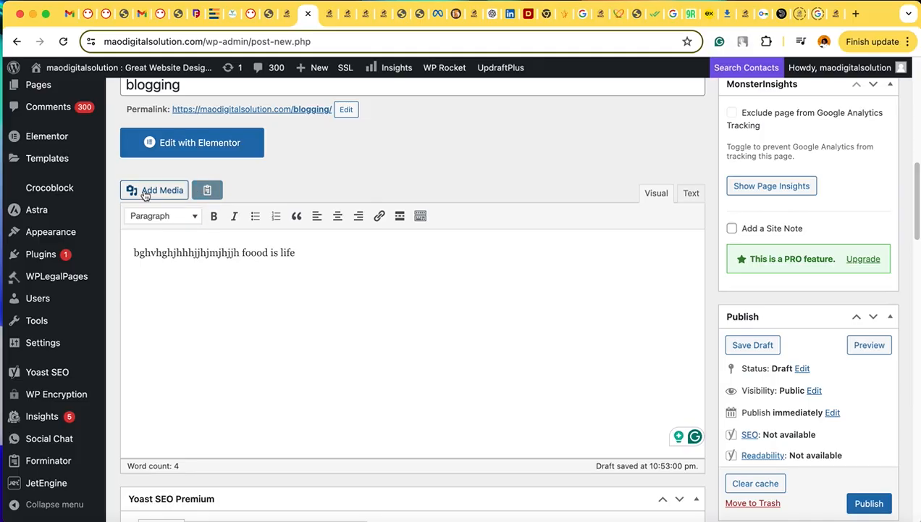
Step: Upload the orange LinkedIn portrait-and-reviews .webp image from the MY WEBP WEBSITE IMAGES REVIEWS folder to the media library
scroll(206, 228, "up", 10)
scroll(216, 243, "up", 2)
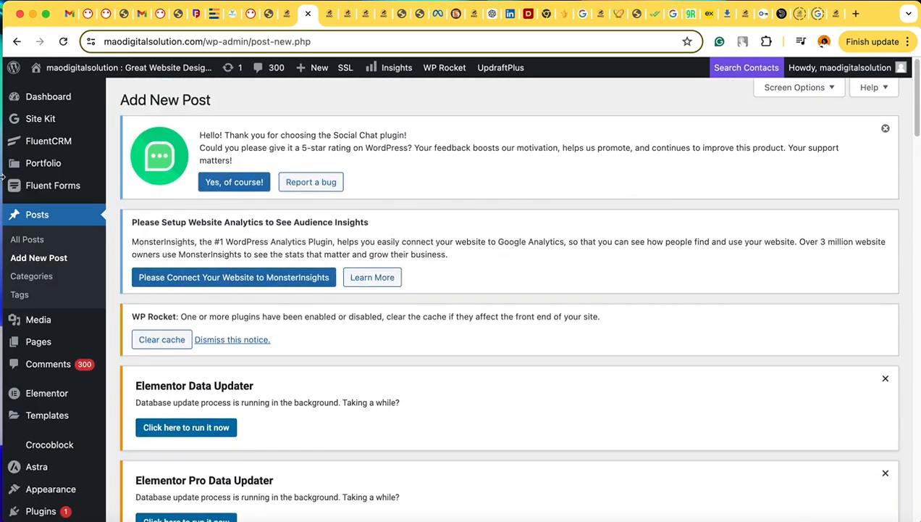
scroll(212, 297, "down", 5)
scroll(211, 297, "down", 5)
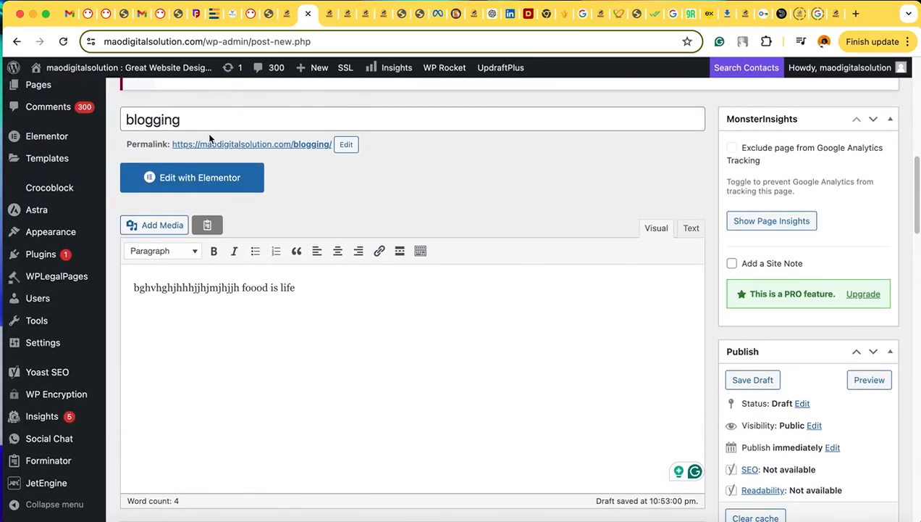
left_click(173, 226)
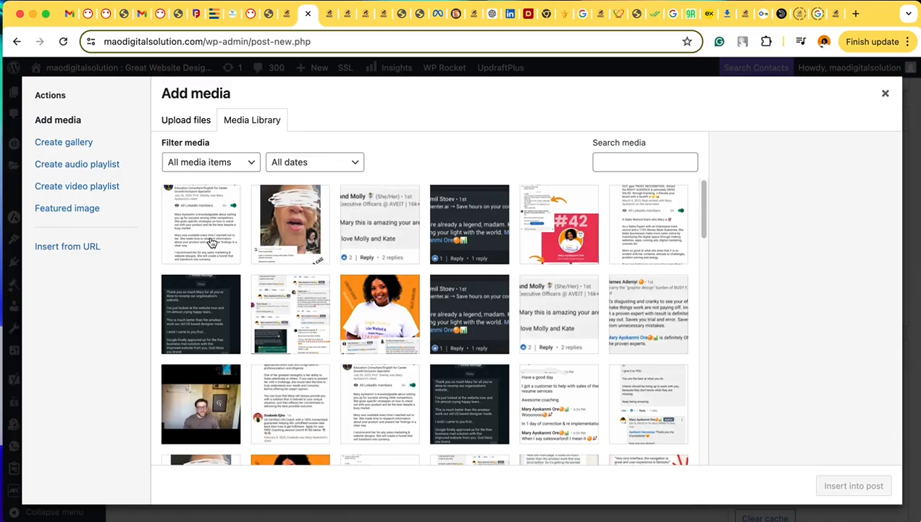
left_click(200, 125)
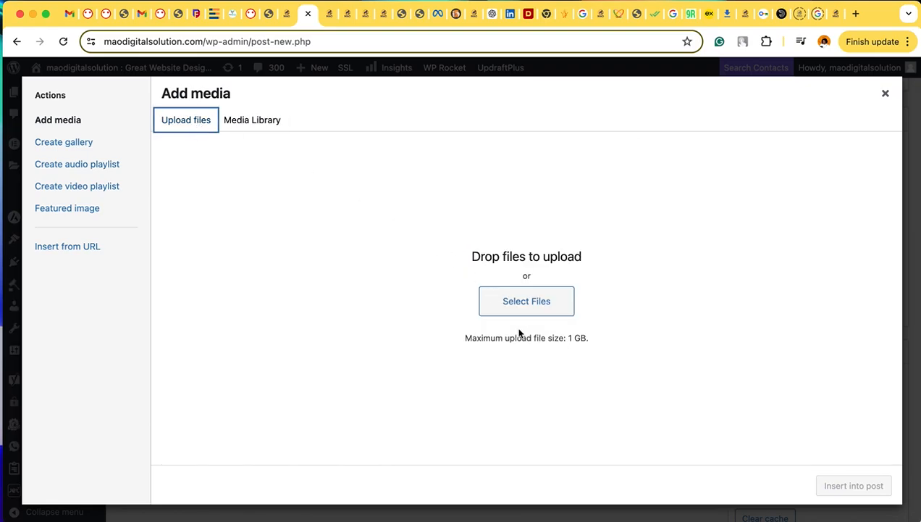
left_click(537, 300)
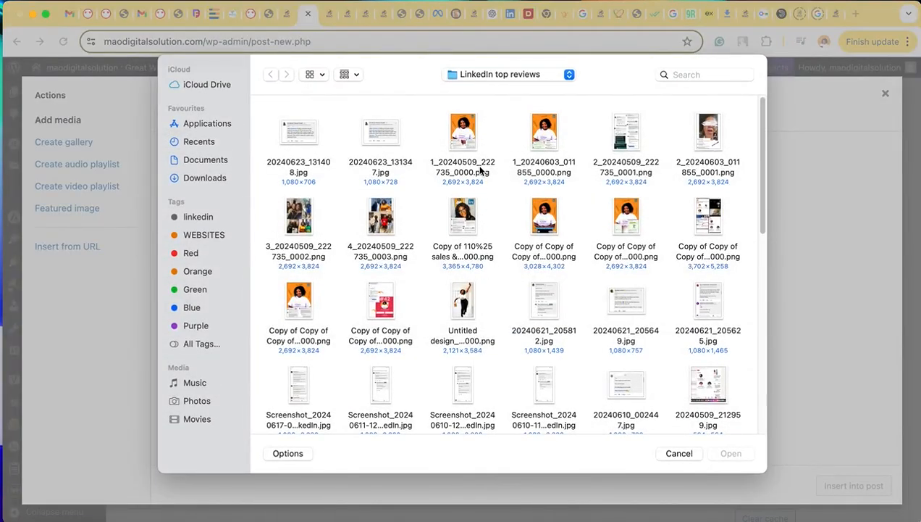
left_click(529, 75)
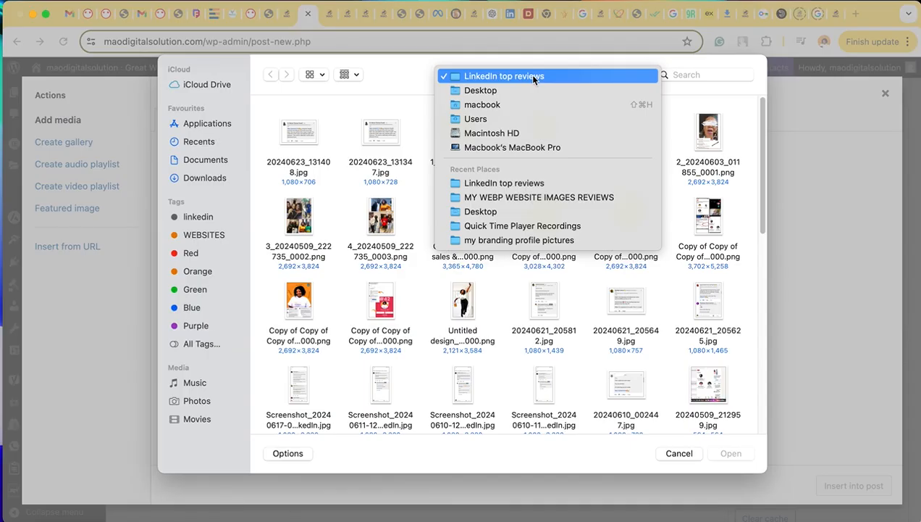
left_click(529, 198)
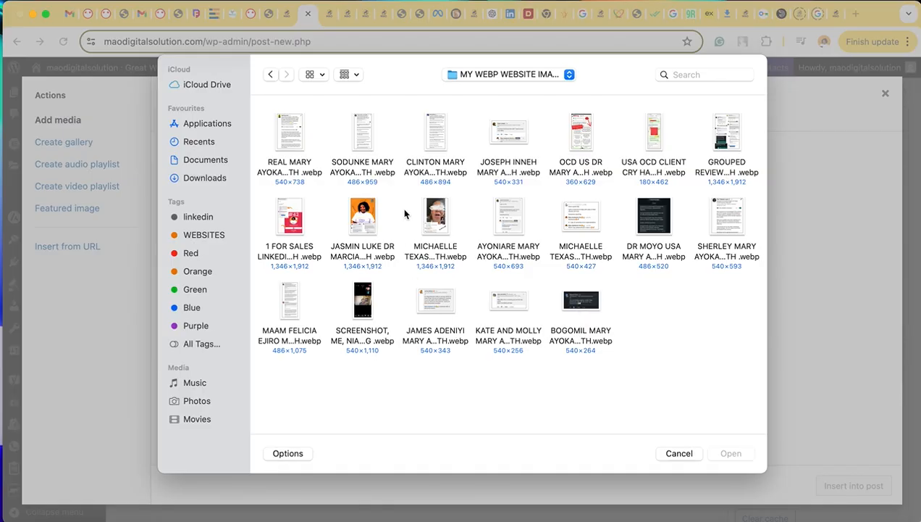
left_click(368, 226)
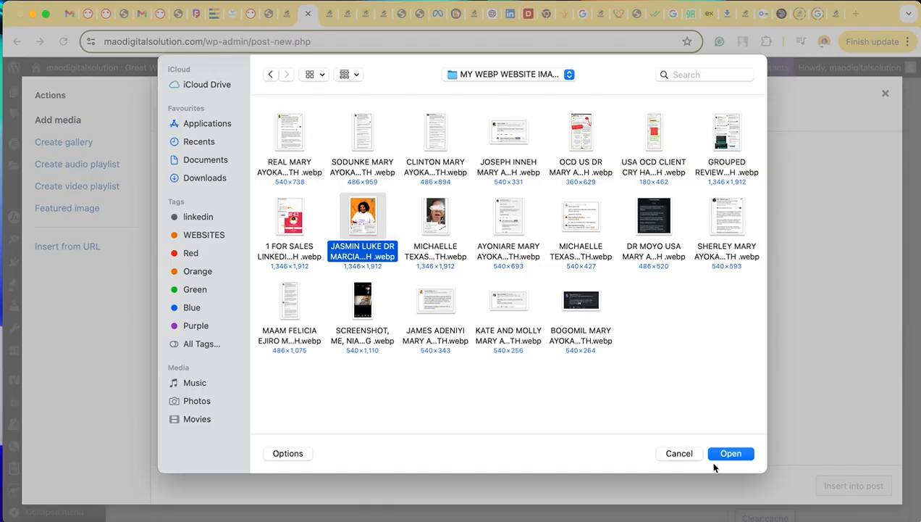
left_click(727, 453)
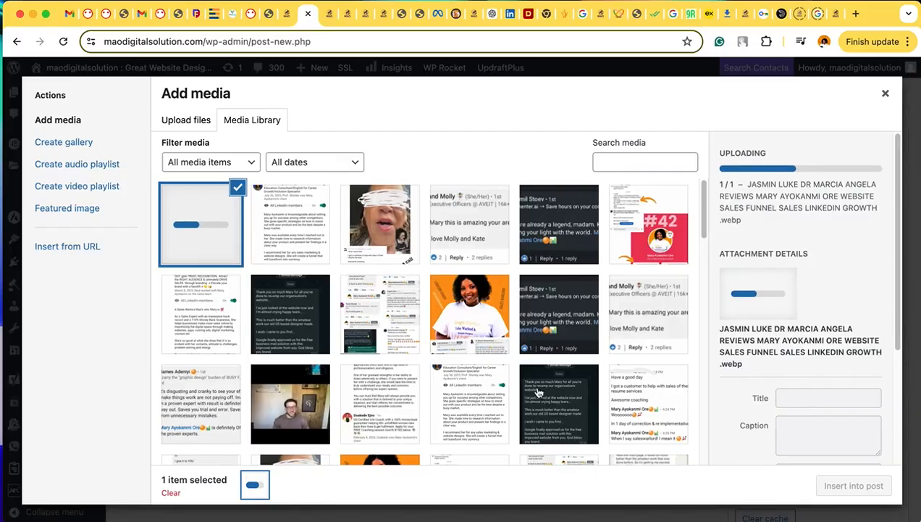
Step: Insert the existing July 27, 2024 library copy of the orange portrait-and-reviews image into the post
right_click(213, 245)
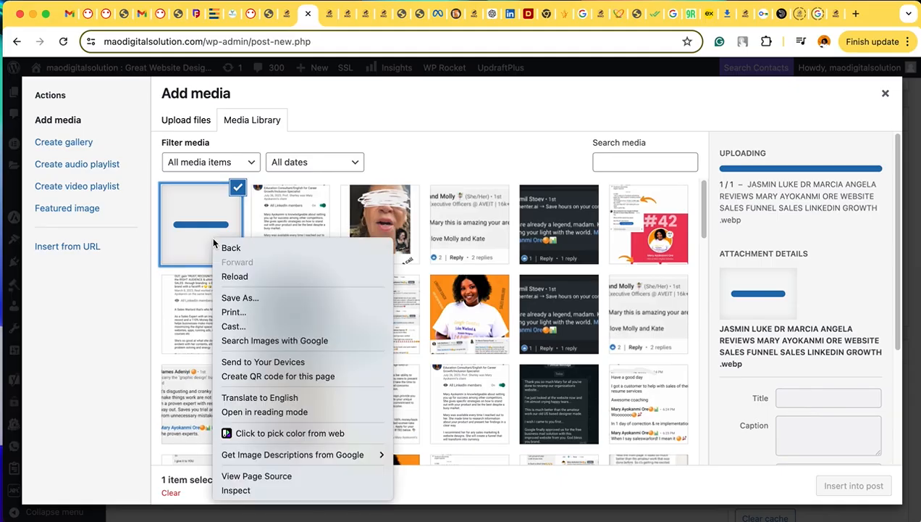
left_click(323, 229)
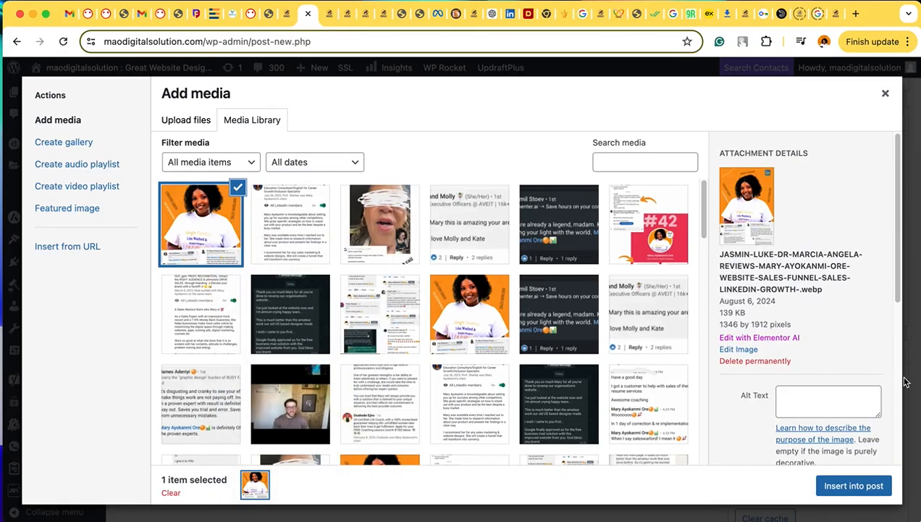
left_click(461, 301)
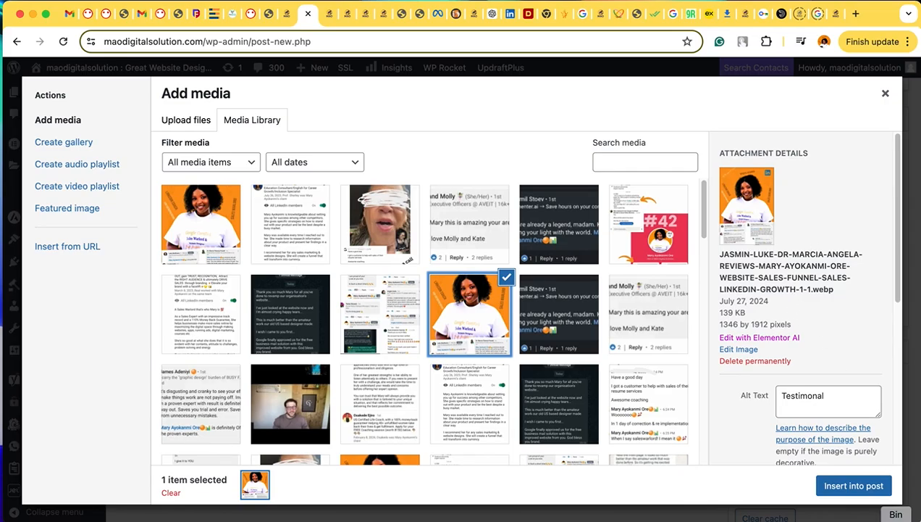
left_click(841, 486)
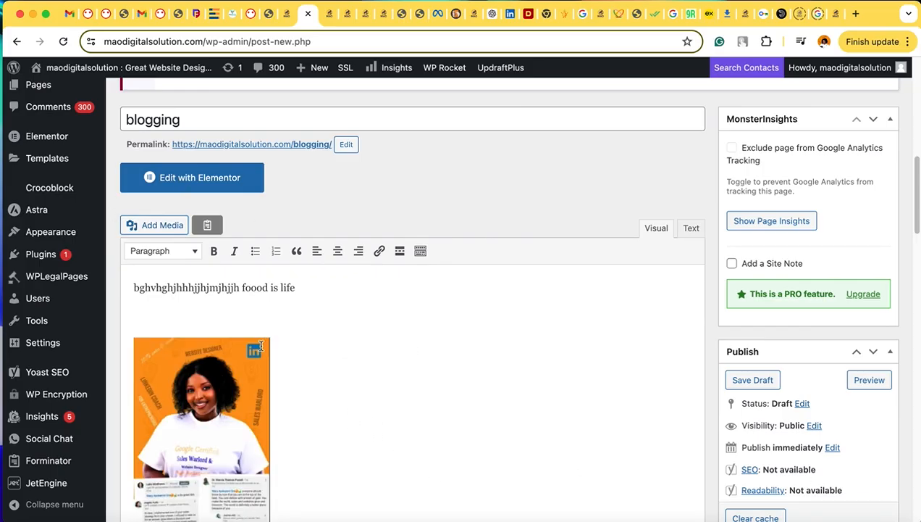
Step: Center-align the inserted image in the post body
left_click(216, 369)
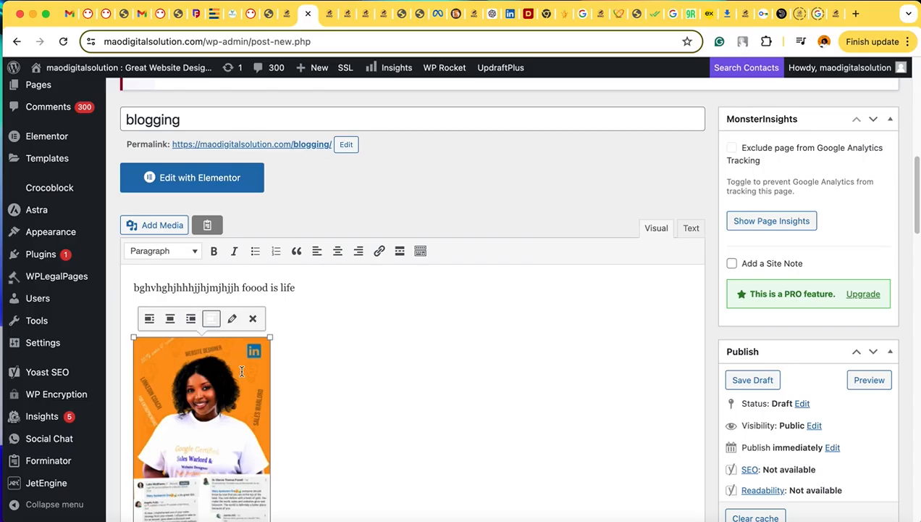
left_click(358, 369)
left_click(206, 381)
left_click(370, 382)
left_click(216, 382)
left_click(162, 318)
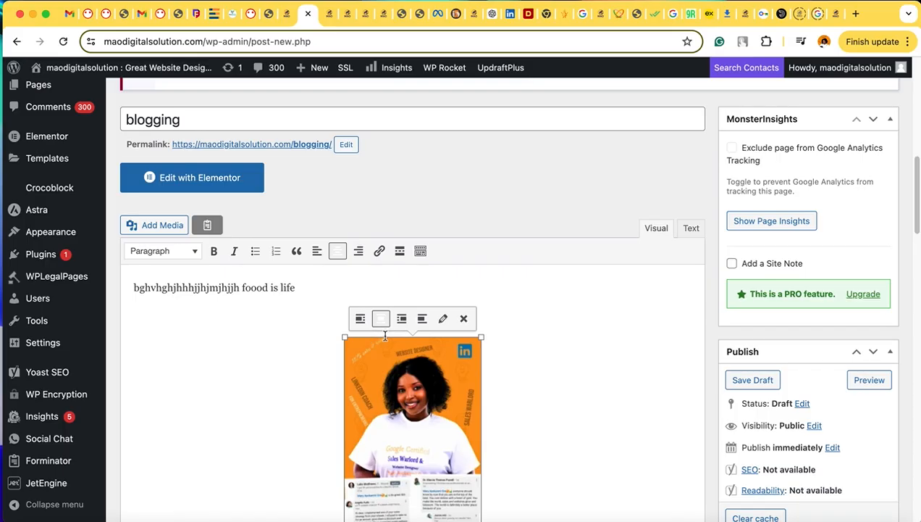
Step: Try left, no and right alignment on the image, and return it to center alignment
left_click(356, 324)
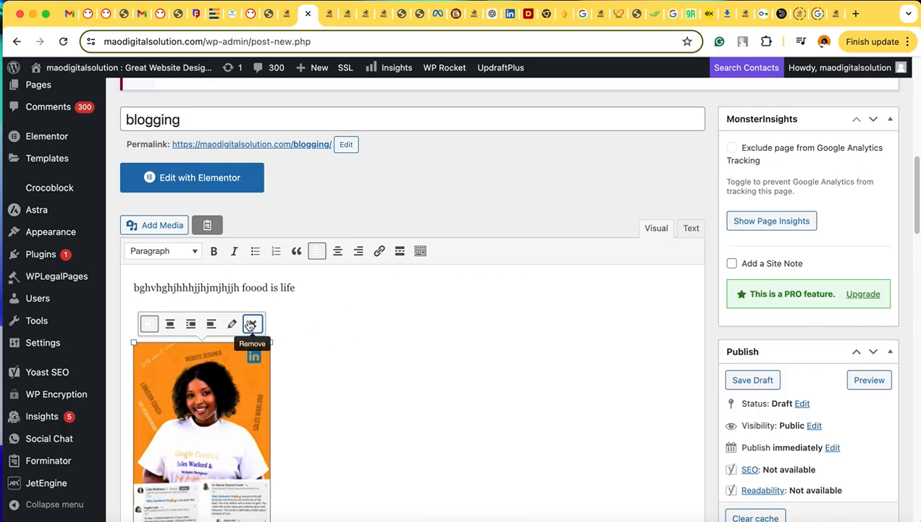
scroll(217, 326, "down", 1)
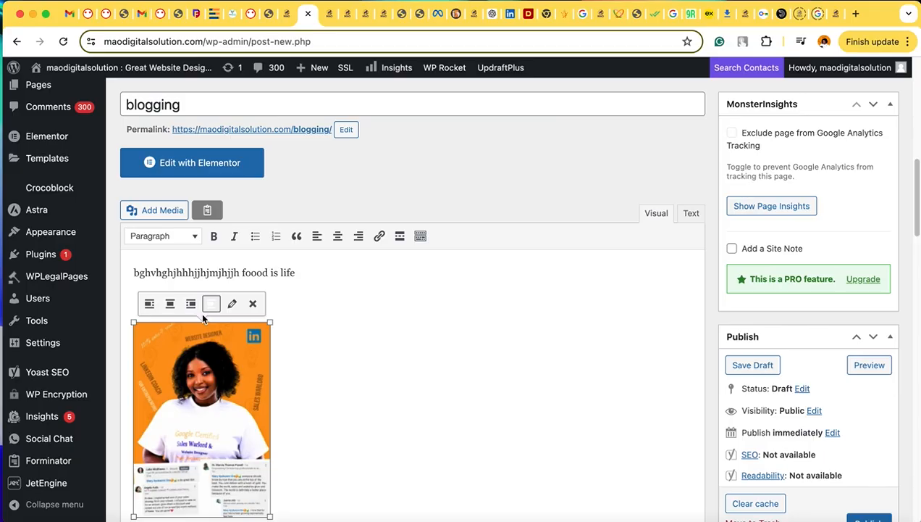
left_click(189, 309)
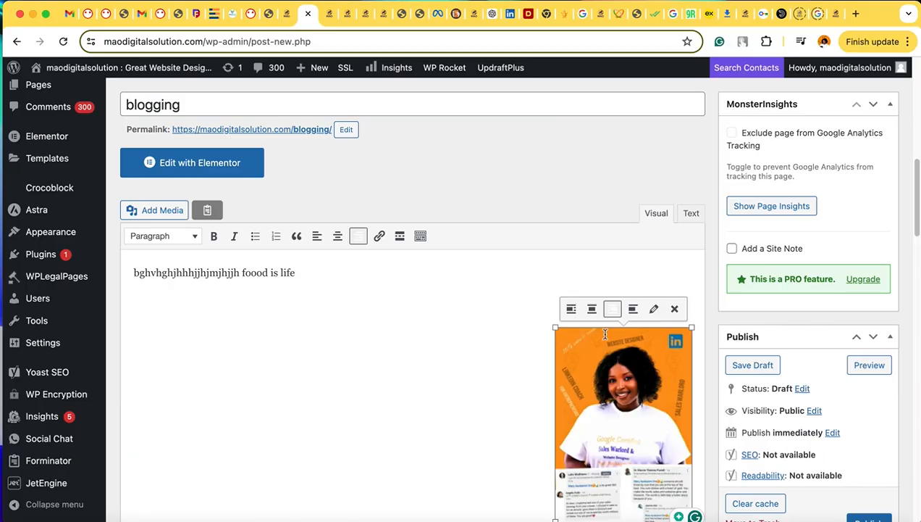
left_click(593, 309)
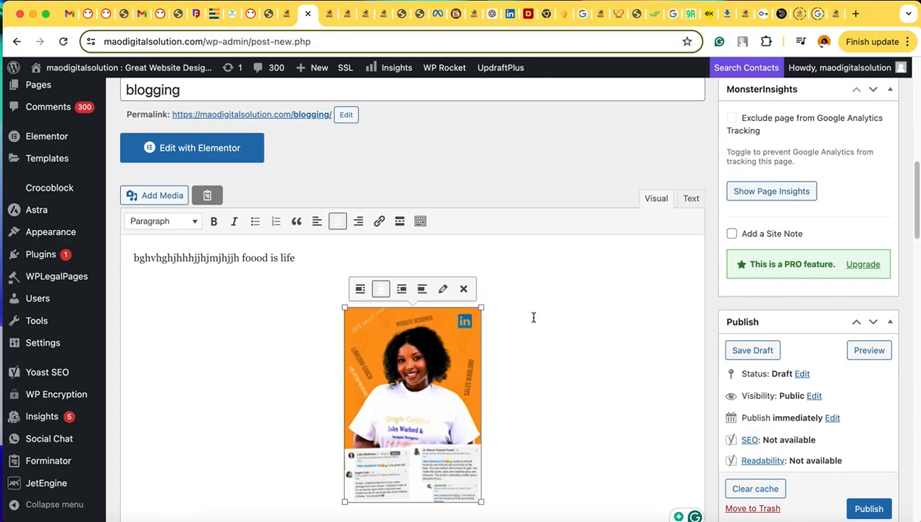
Step: Center-align the "foood is life" text line above the image
triple_click(265, 258)
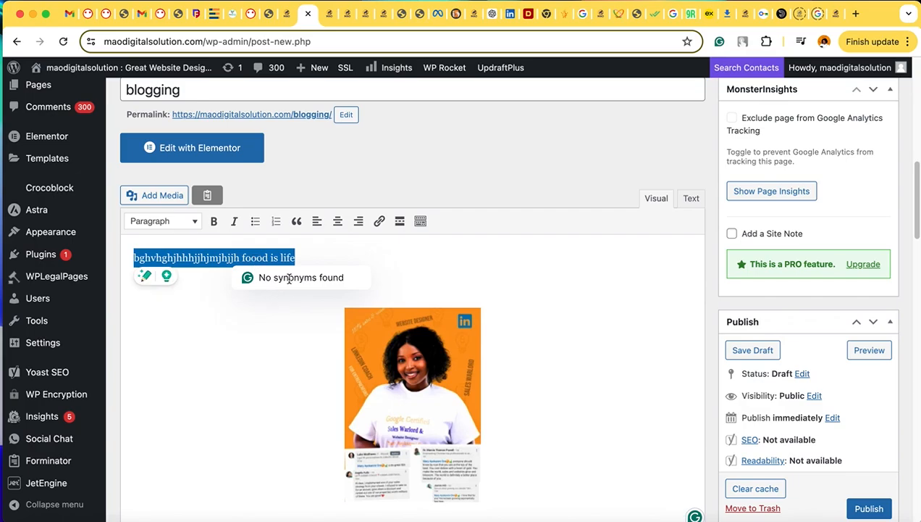
left_click(338, 222)
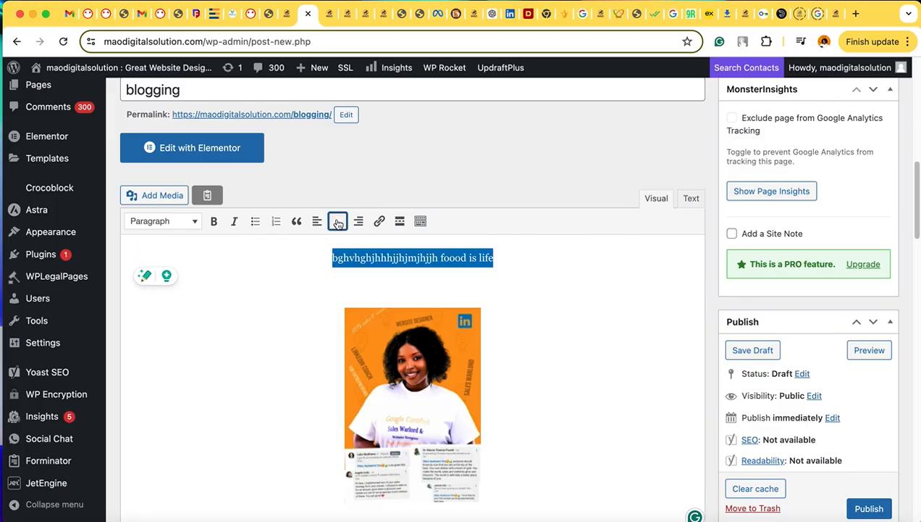
left_click(421, 285)
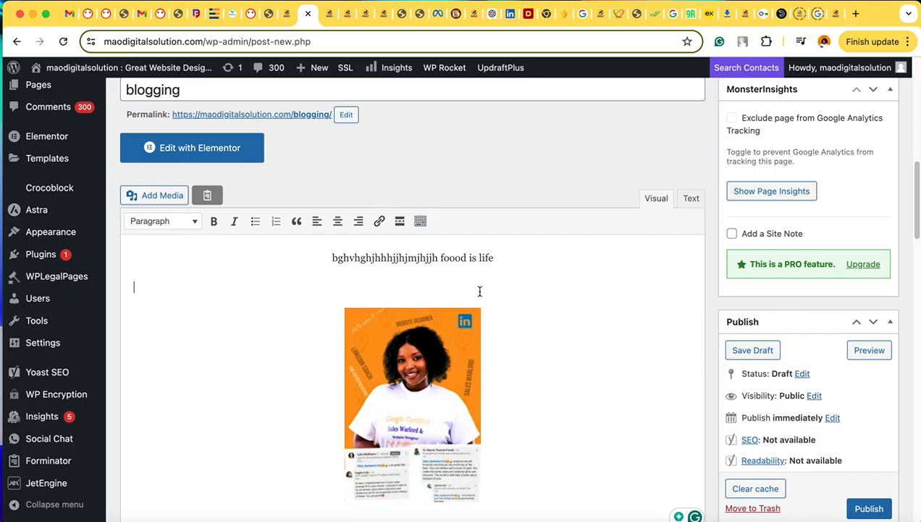
Step: Add a line of placeholder text, "cvbjjjhhhhghgfvfghhhjjjj", on a new line below the image
scroll(527, 344, "down", 5)
scroll(528, 346, "up", 4)
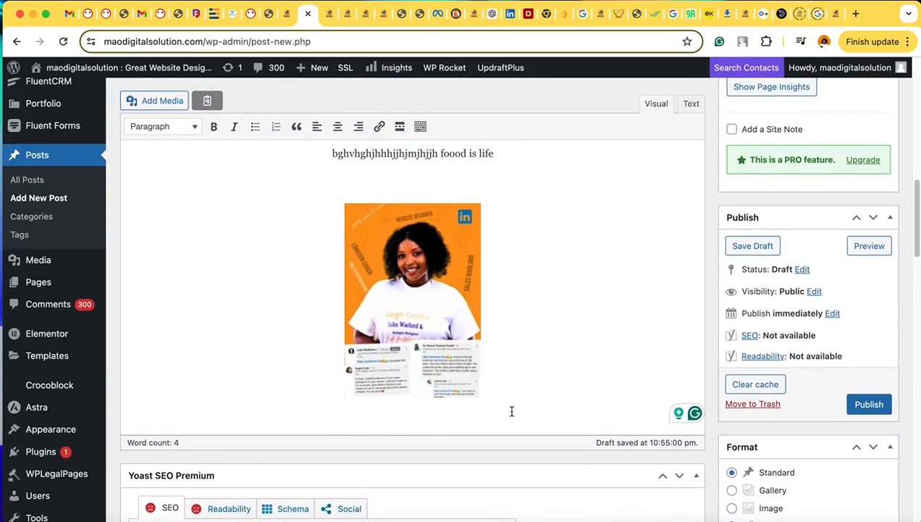
key("Return")
type("bjj")
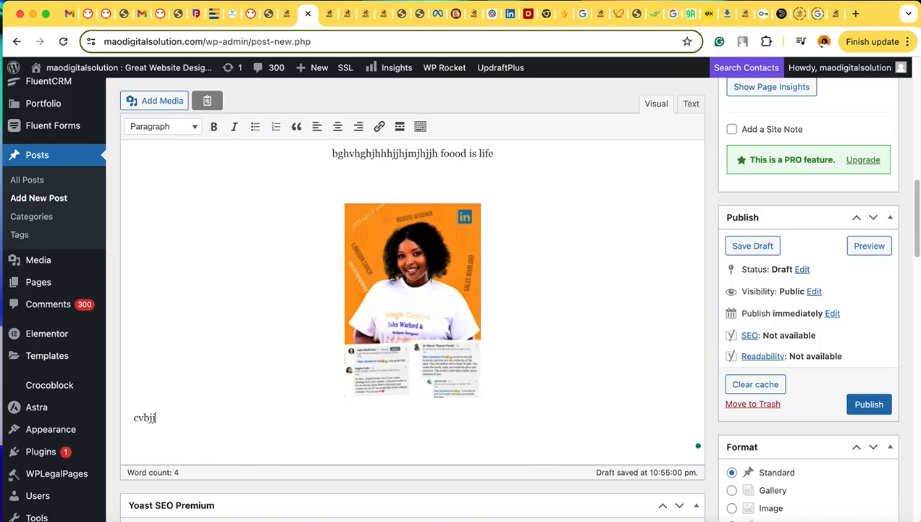
type("jhhhhghgfvfghhhjjjj")
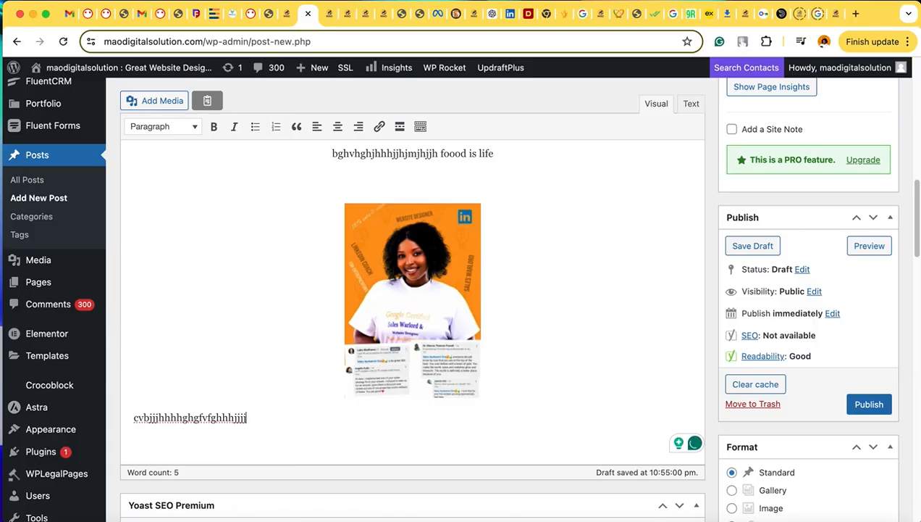
Step: Extend the placeholder line below the image with "bhhhhhhh" and add a second line, "hhhhjhhhhhhhhhhhbhh", beneath it
type("bhhhhhhh")
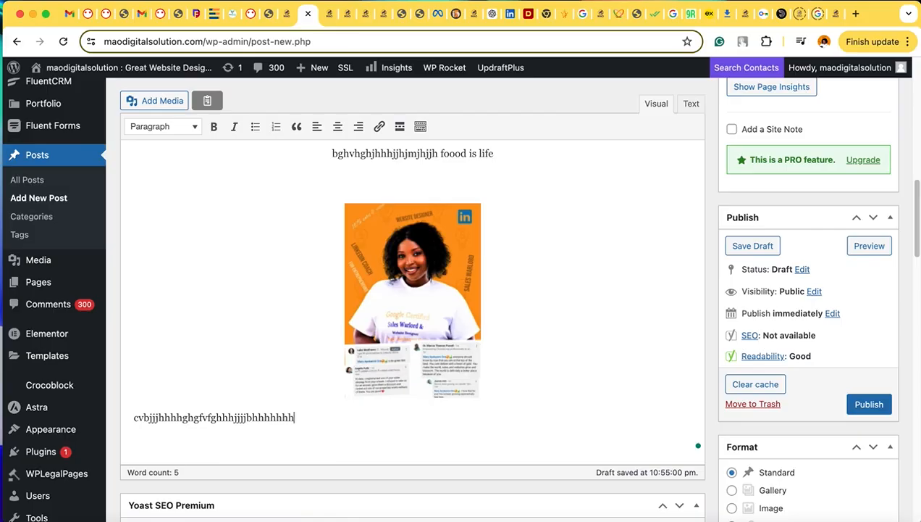
key("Return")
type("hhhhjhhhhhhhhhhhbhh")
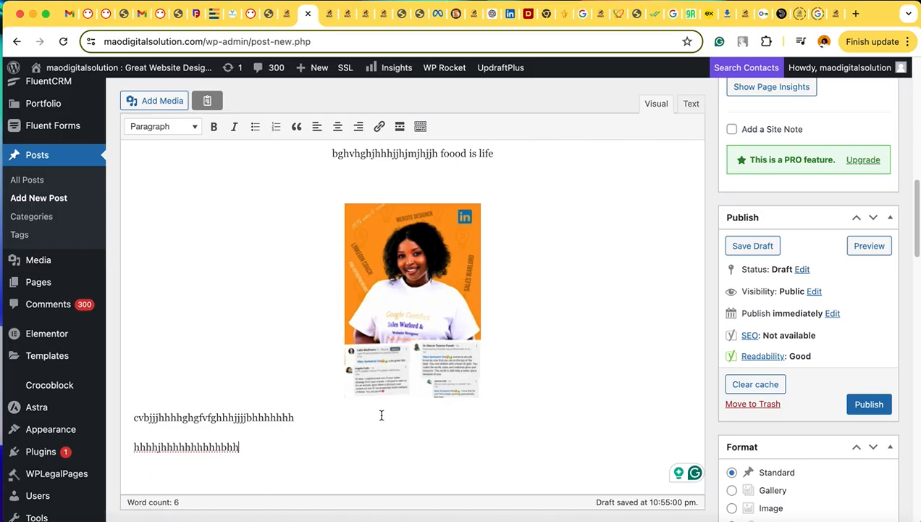
Step: Start a link at the end of the second placeholder line, and open the Video-Folio section of the website's Portfolio page
left_click(377, 129)
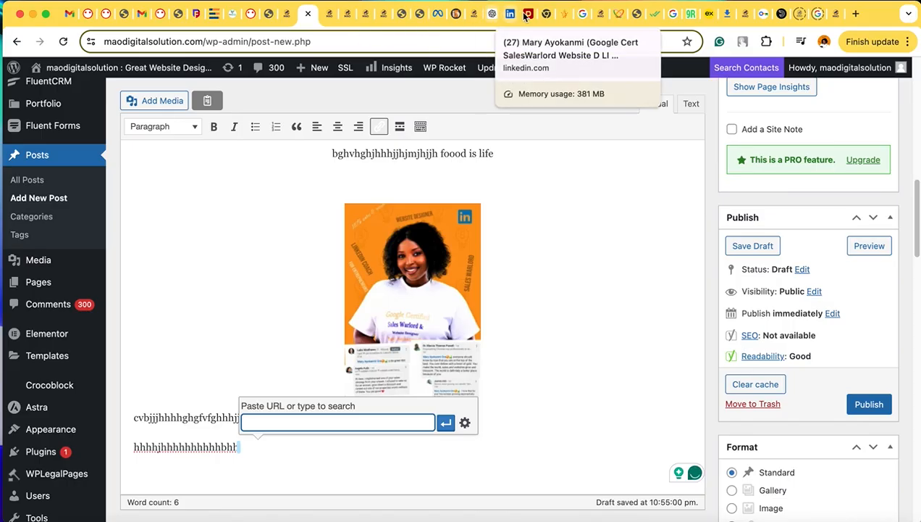
left_click(824, 14)
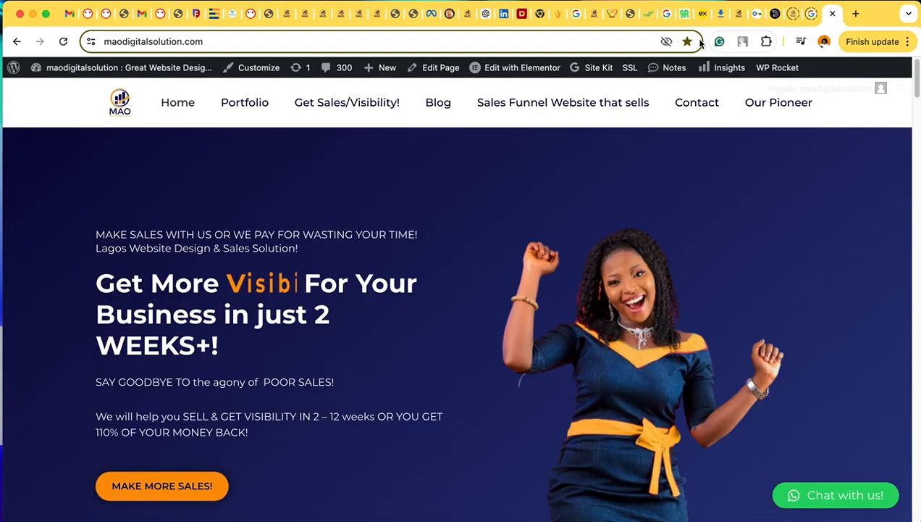
left_click(593, 44)
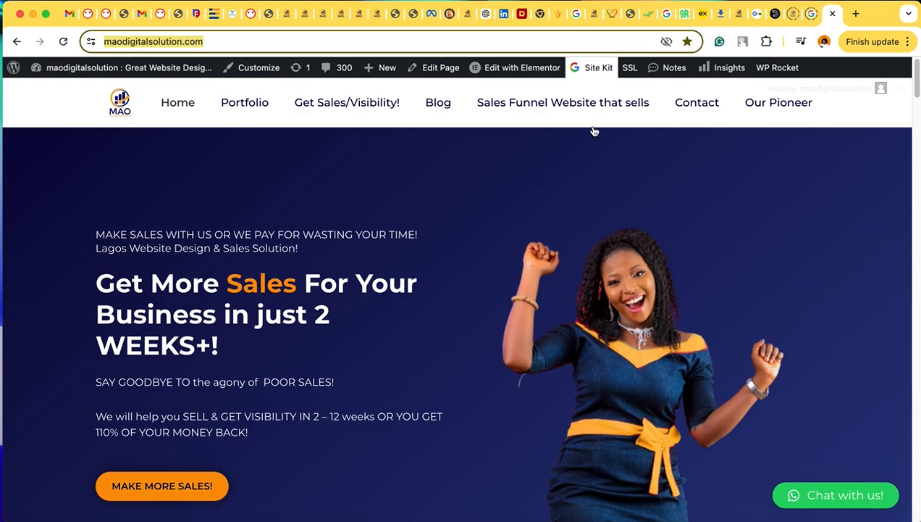
scroll(558, 211, "down", 1)
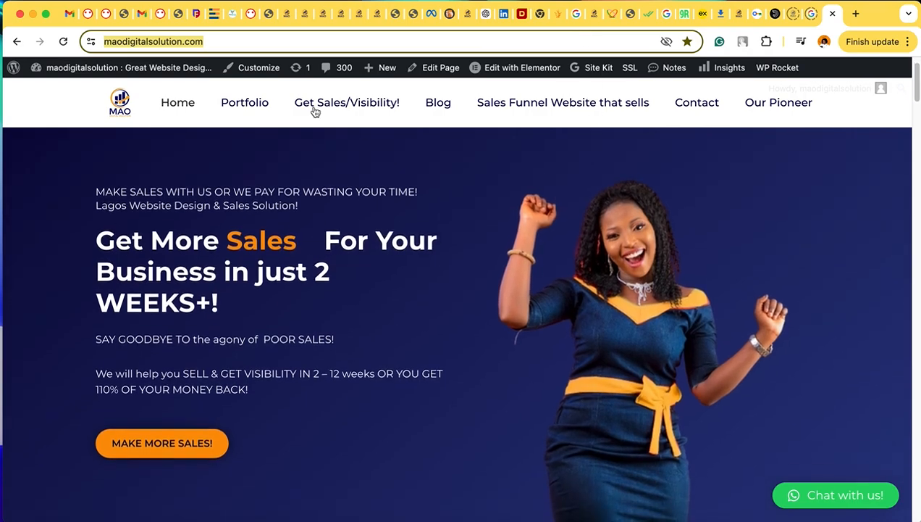
left_click(231, 107)
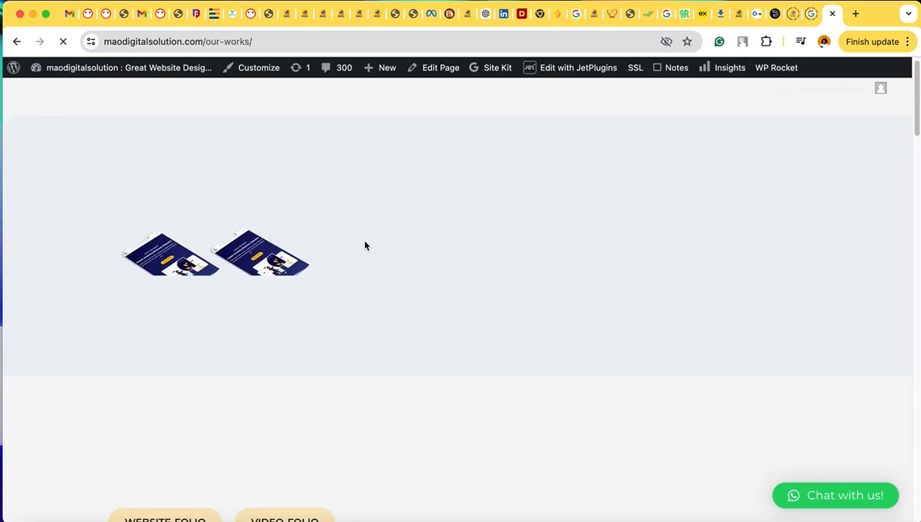
scroll(365, 245, "down", 10)
scroll(366, 249, "up", 8)
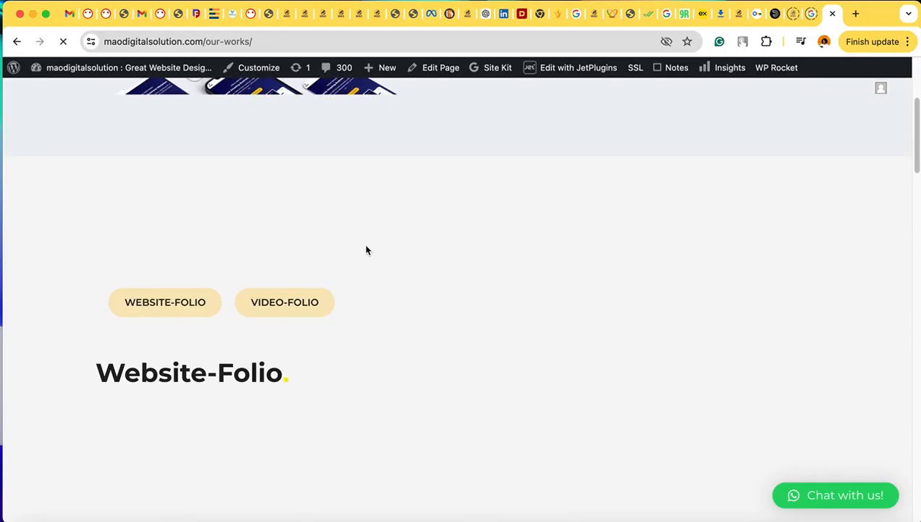
left_click(282, 326)
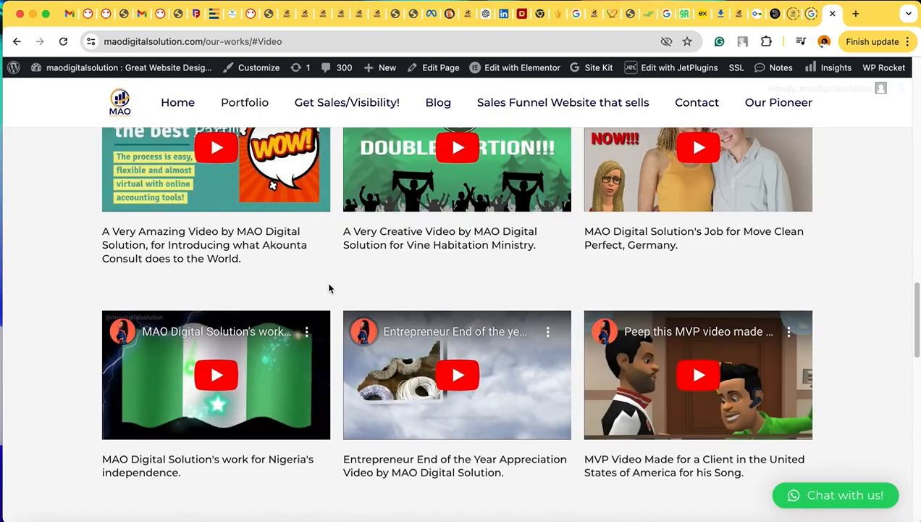
Step: Look through the Video-Folio section and copy the share link of the Vine Habitation Ministry video
scroll(330, 288, "up", 4)
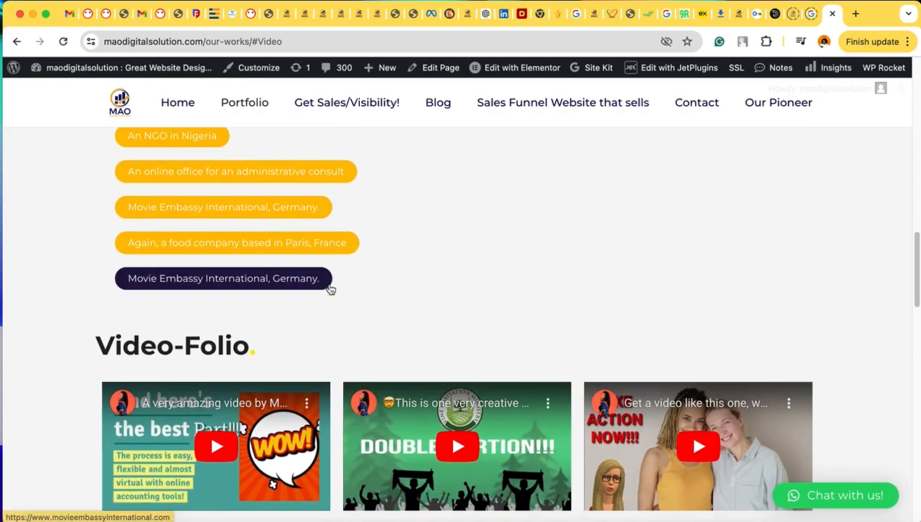
scroll(331, 290, "down", 4)
scroll(330, 289, "down", 8)
scroll(331, 289, "up", 2)
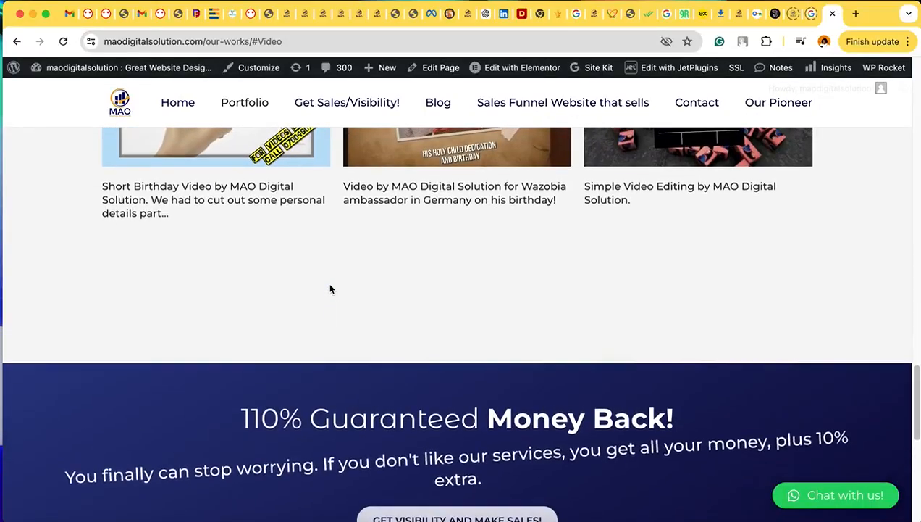
scroll(330, 289, "up", 3)
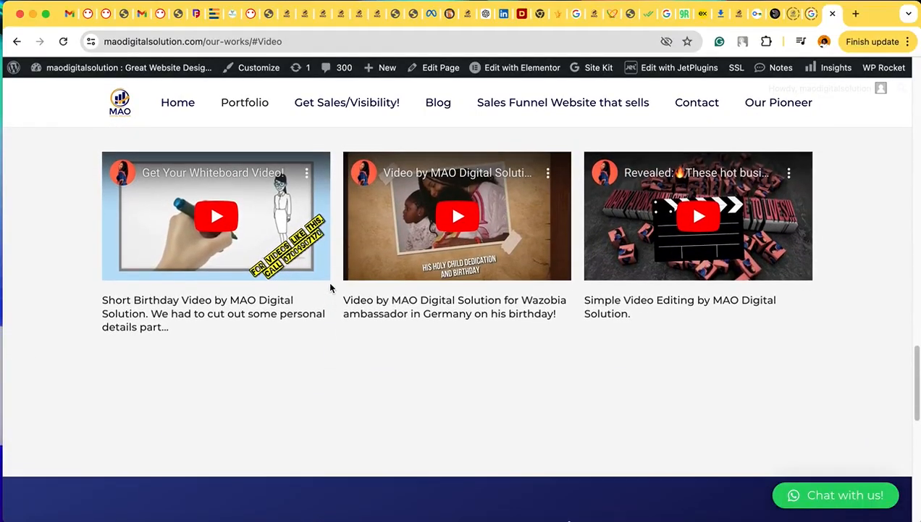
scroll(332, 287, "up", 7)
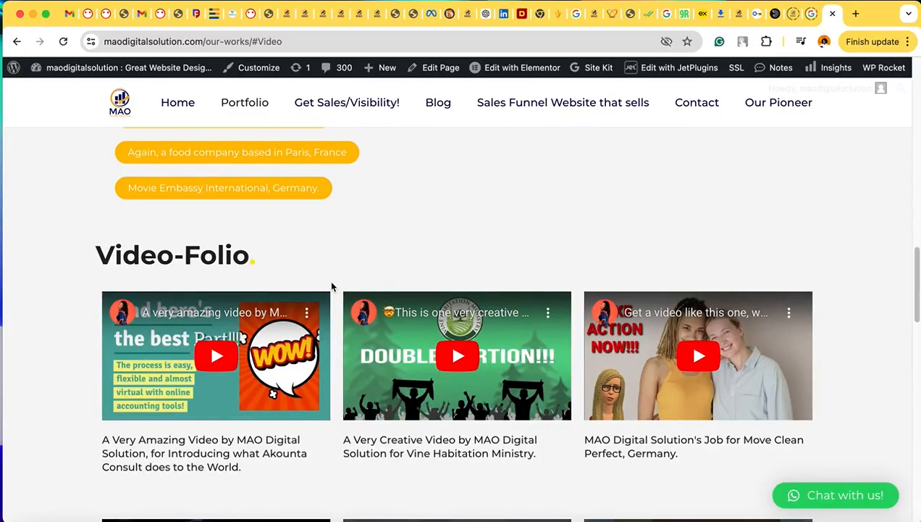
scroll(332, 287, "down", 1)
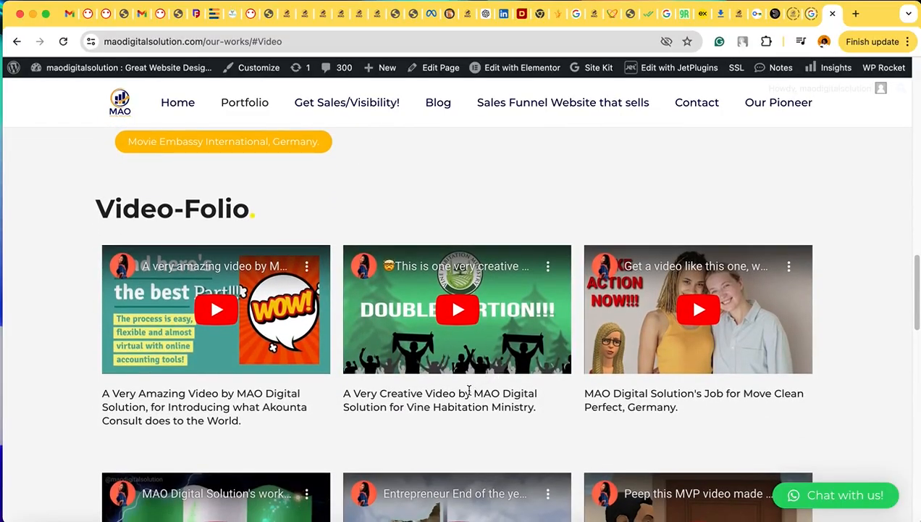
left_click(547, 266)
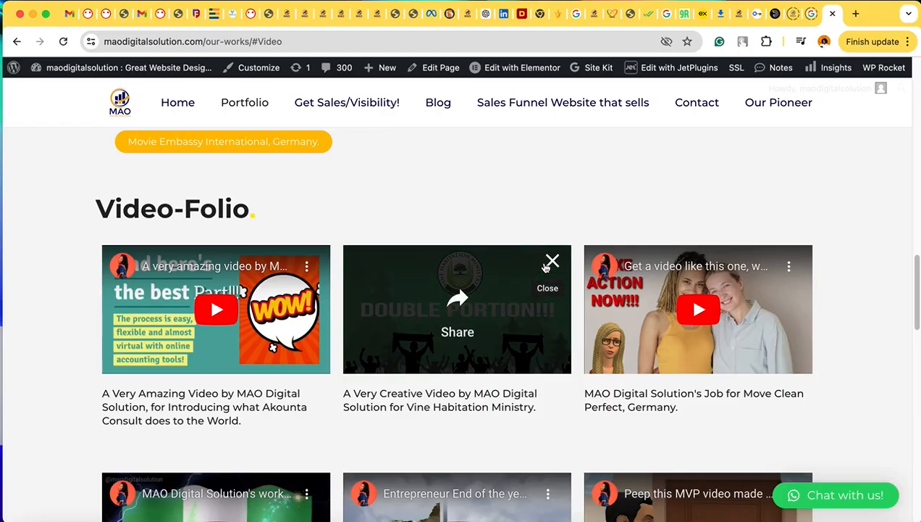
left_click(460, 301)
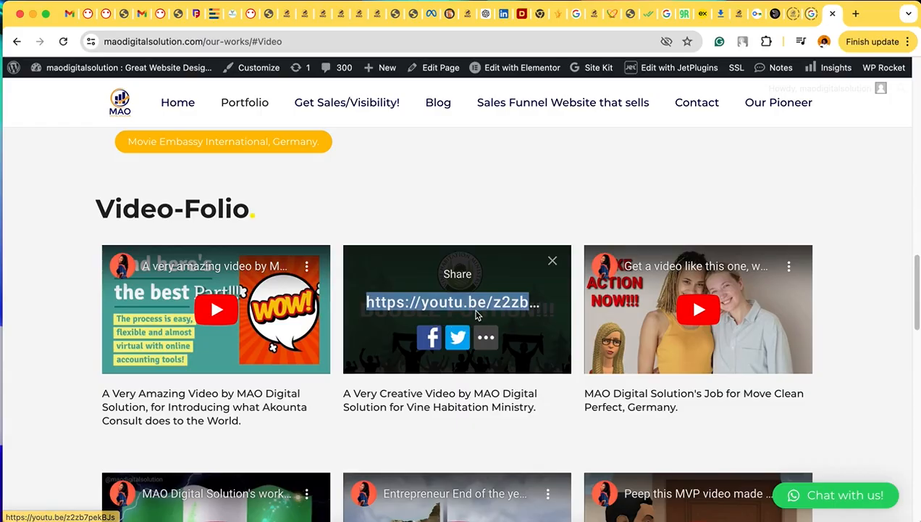
left_click(303, 15)
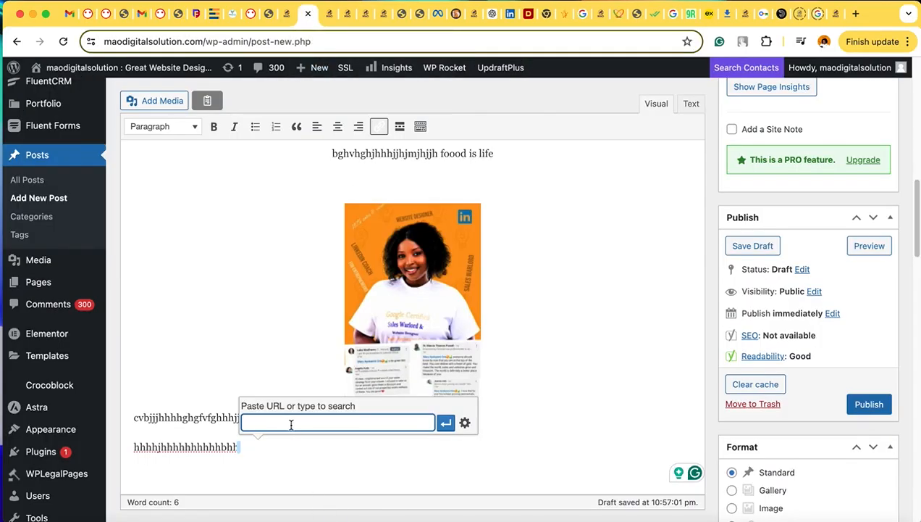
type("https://youtu.be/z2zb7pekBJs")
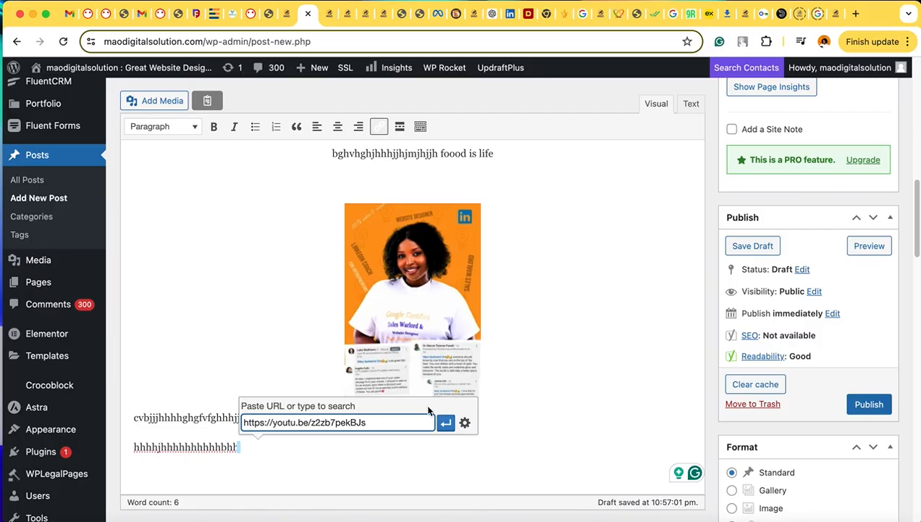
left_click(444, 422)
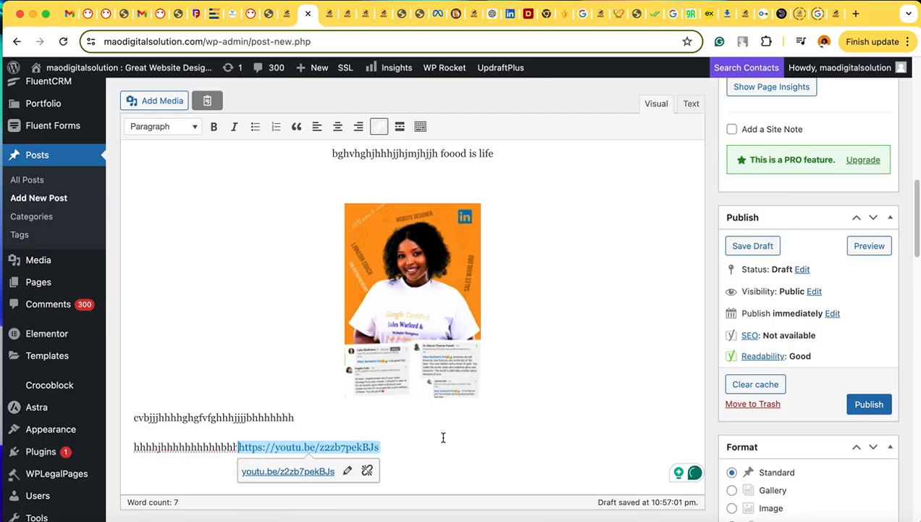
left_click(384, 436)
double_click(388, 444)
left_click(327, 430)
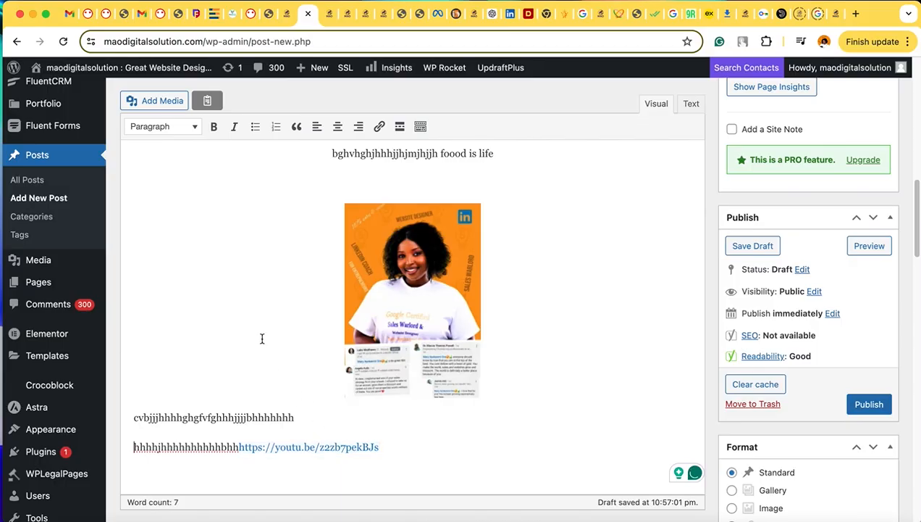
Step: Add three empty lines below the line containing the YouTube link
scroll(324, 255, "up", 5)
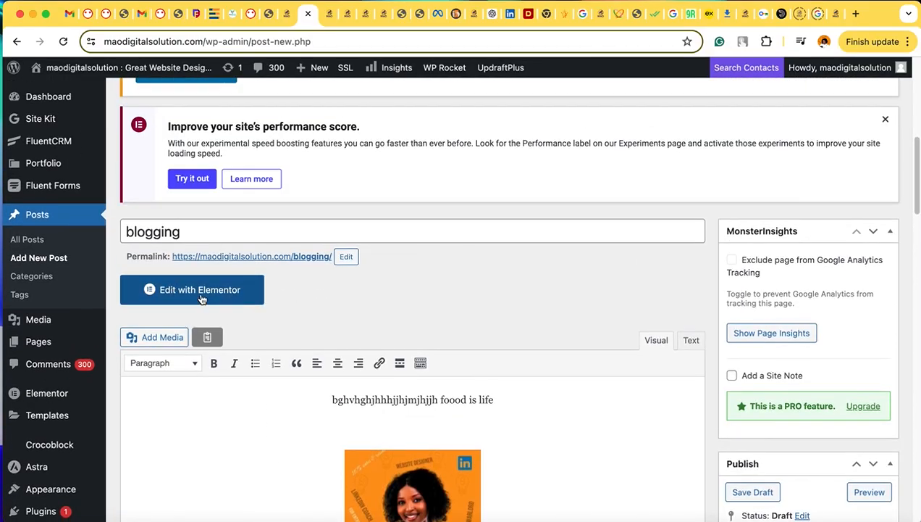
scroll(325, 431, "down", 5)
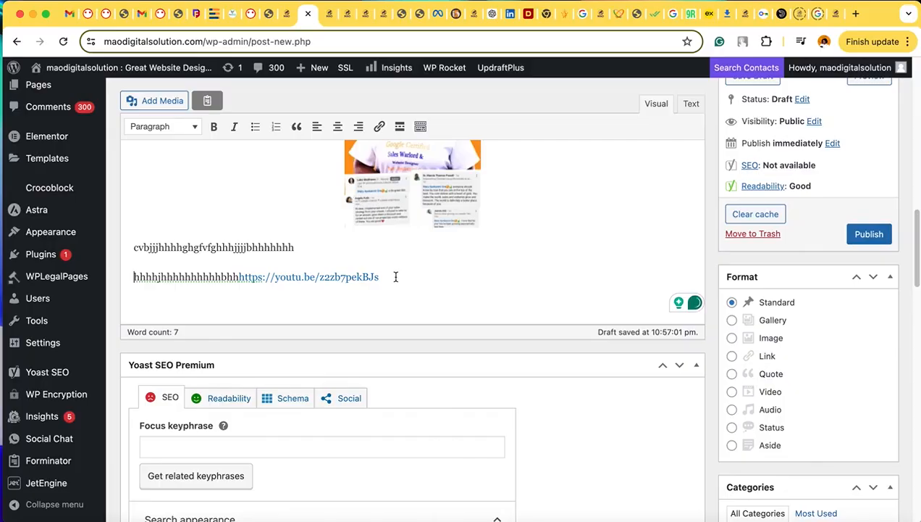
double_click(395, 276)
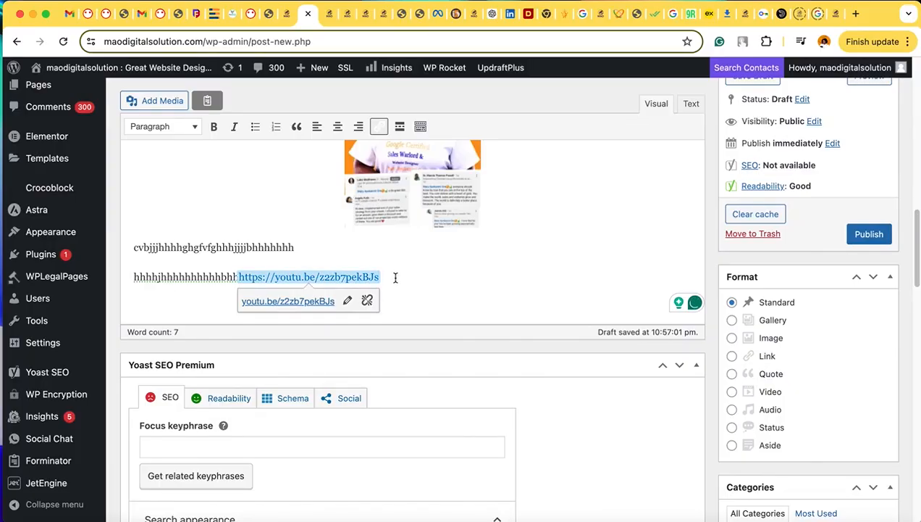
left_click(396, 276)
key("Return")
key("Return")
key("Return")
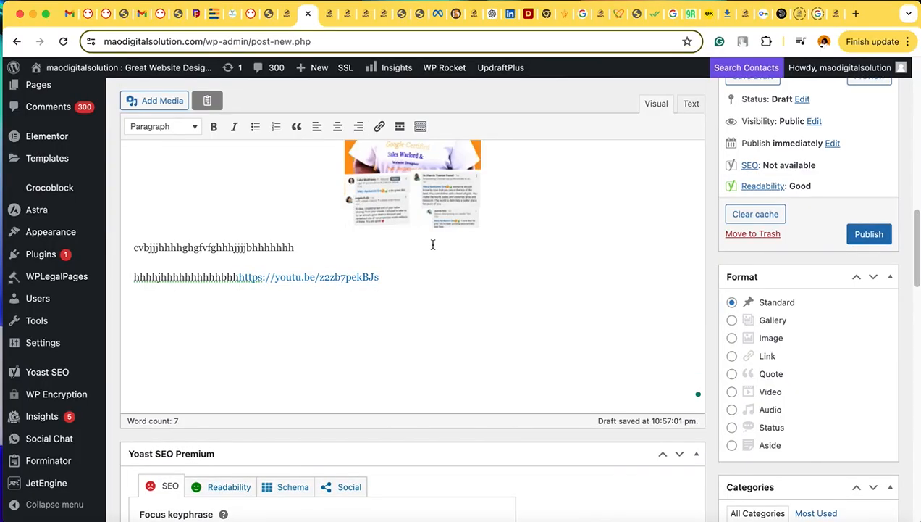
Step: Delete the YouTube link from the second placeholder line
left_click(243, 276)
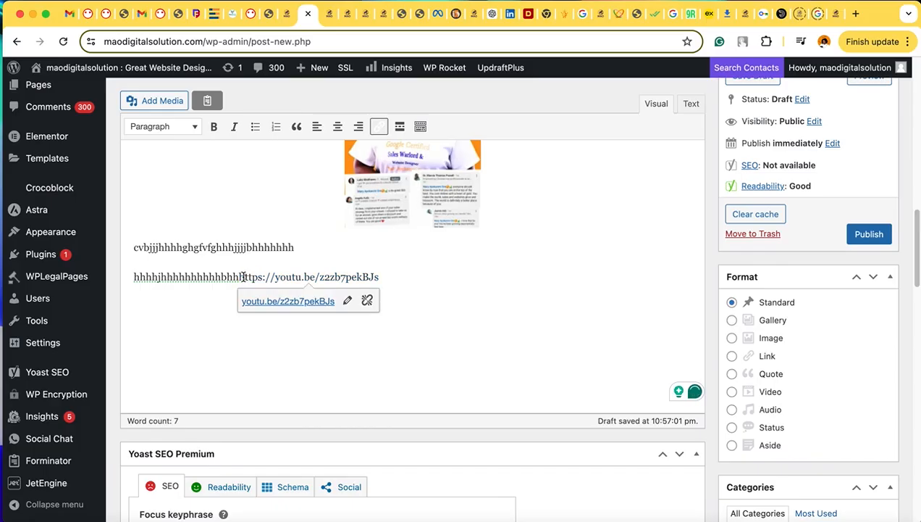
left_click_drag(244, 277, 388, 271)
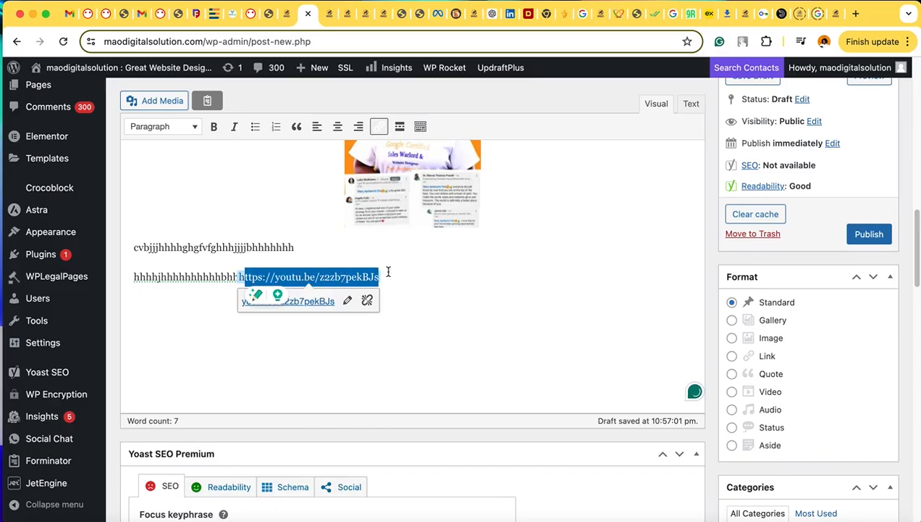
key("BackSpace")
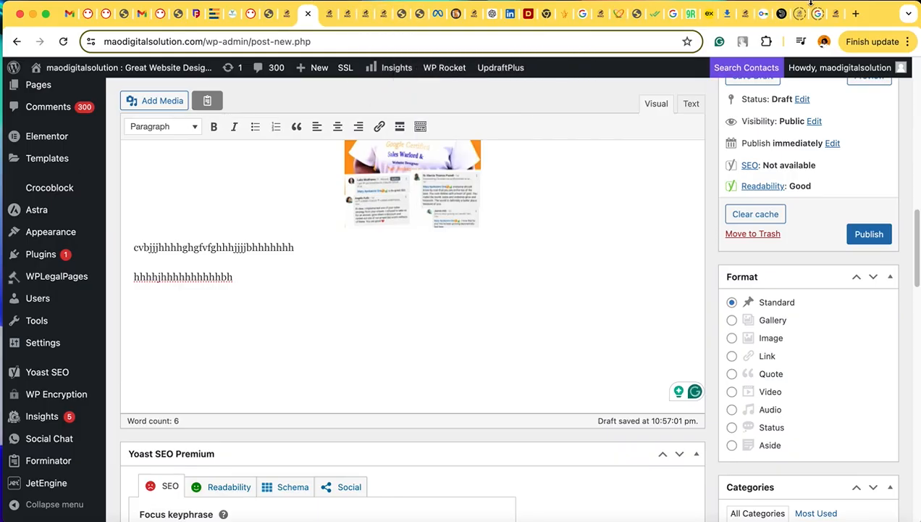
Step: Switch to the website, open its Contact page and copy the page's full URL
left_click(830, 13)
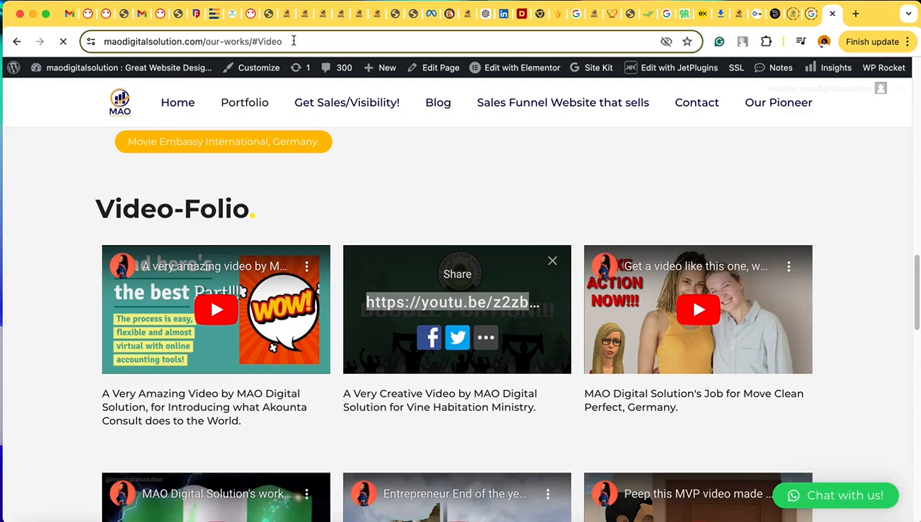
double_click(293, 41)
double_click(294, 41)
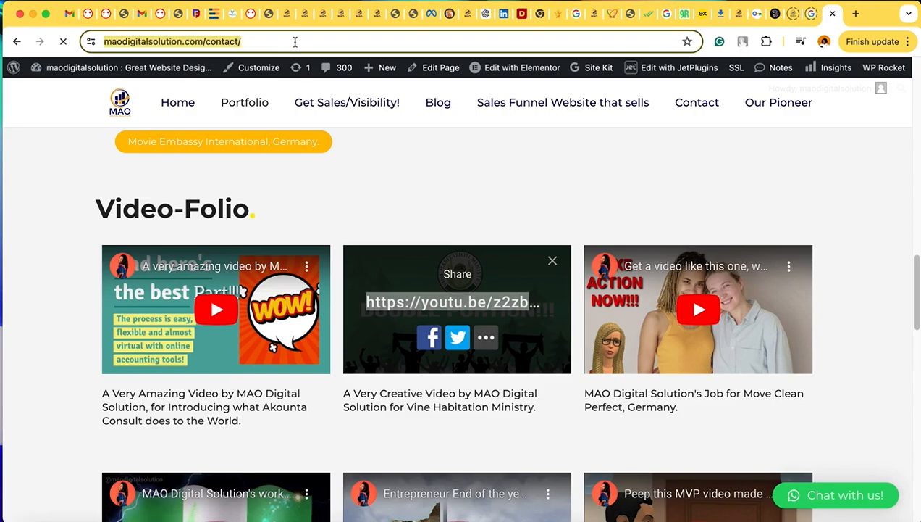
double_click(294, 42)
triple_click(296, 42)
key("super+c")
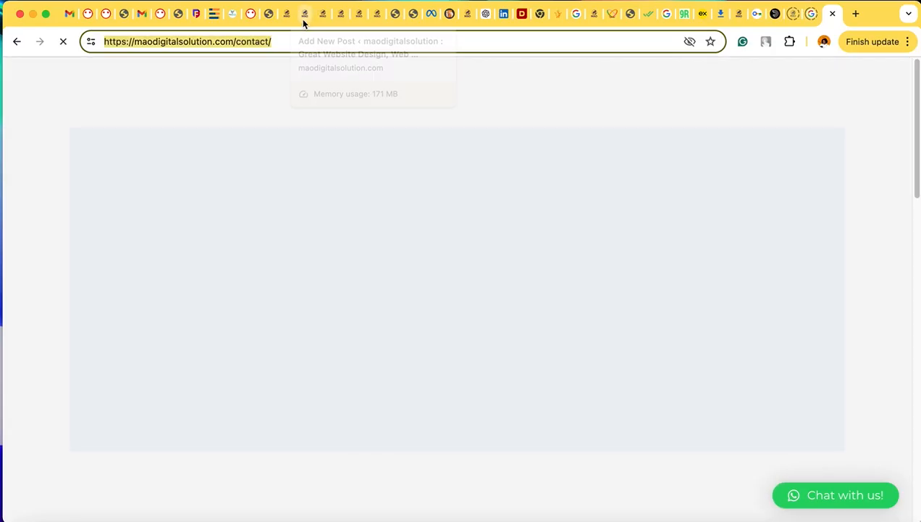
left_click(304, 18)
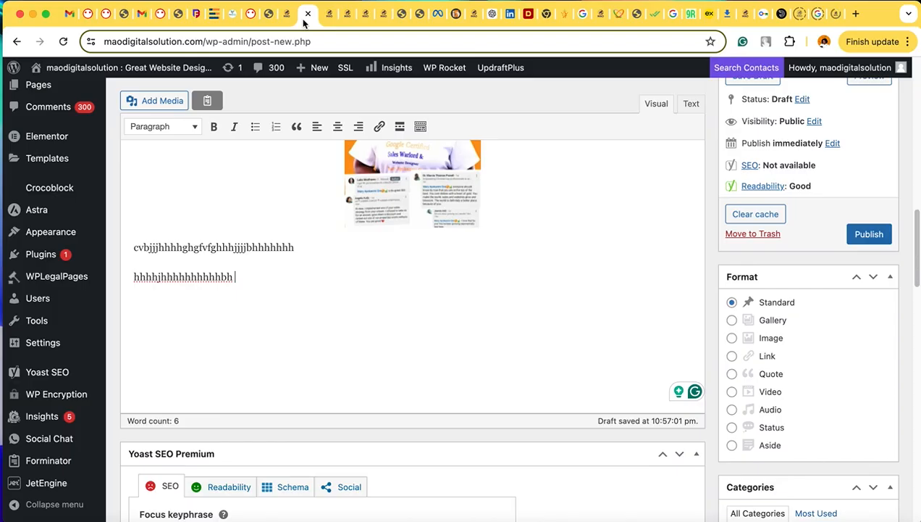
left_click(284, 280)
key("super+v")
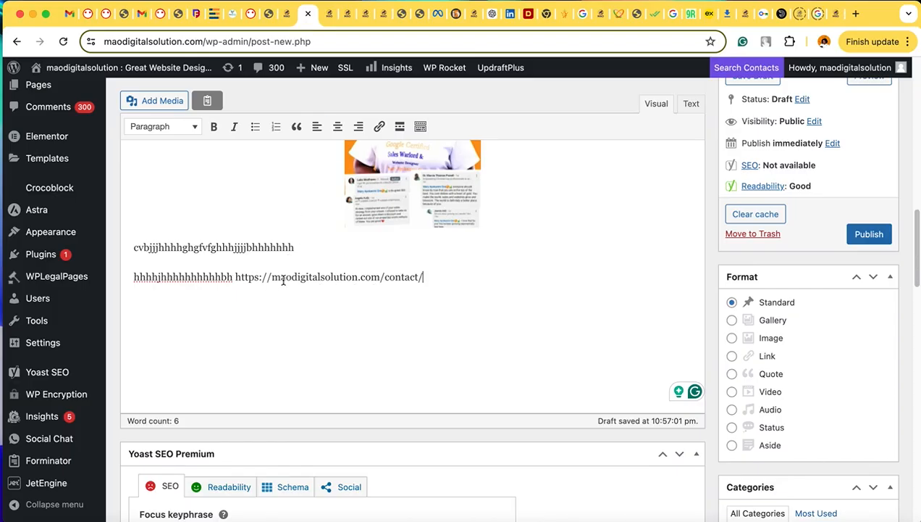
key("Return")
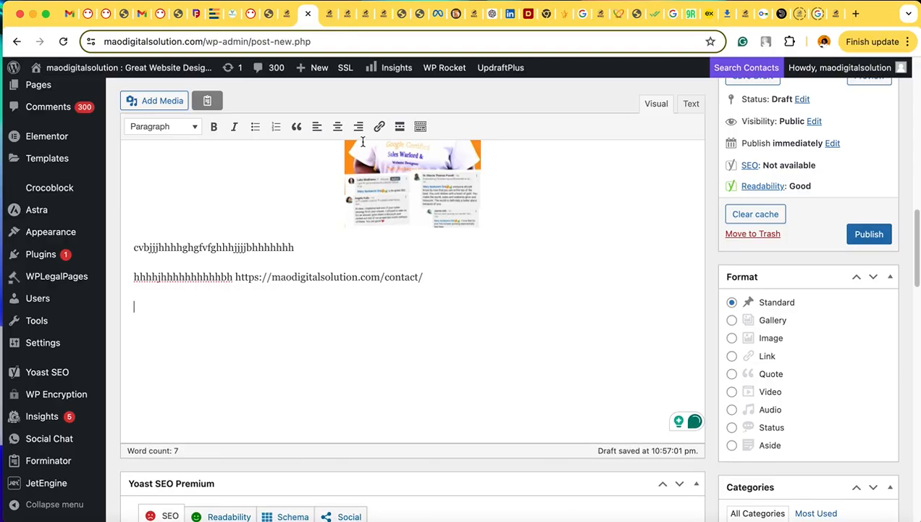
left_click(379, 128)
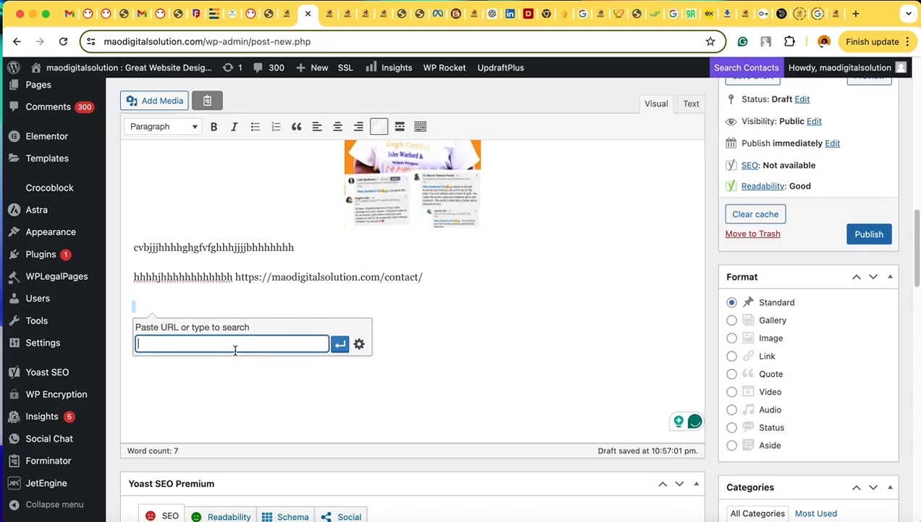
key("super+v")
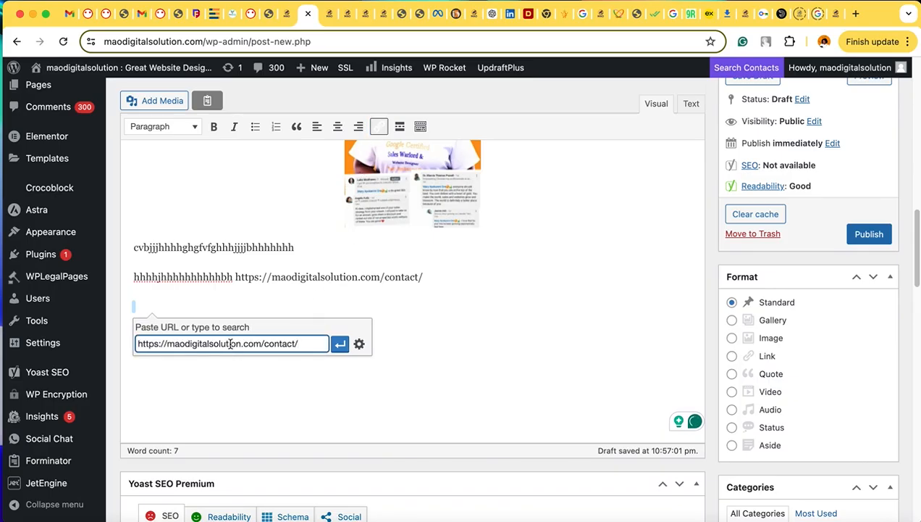
key("Return")
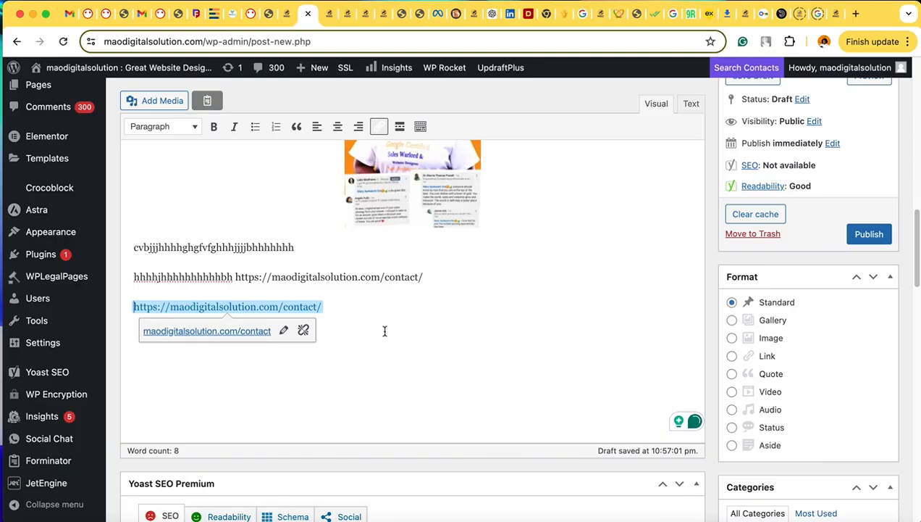
left_click(381, 340)
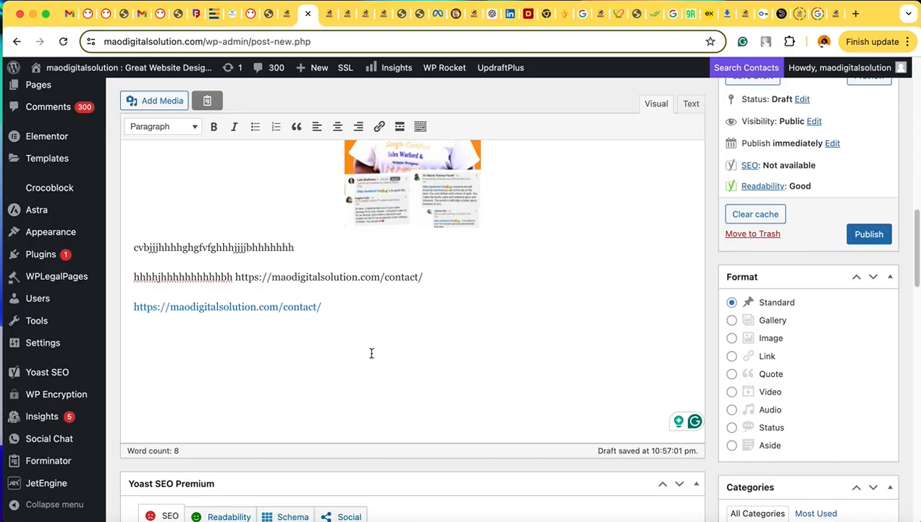
triple_click(338, 314)
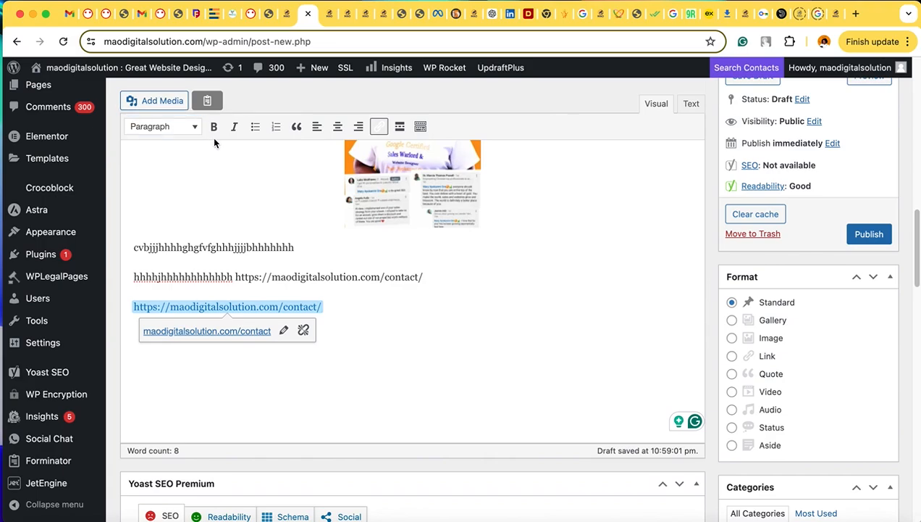
scroll(454, 258, "down", 1)
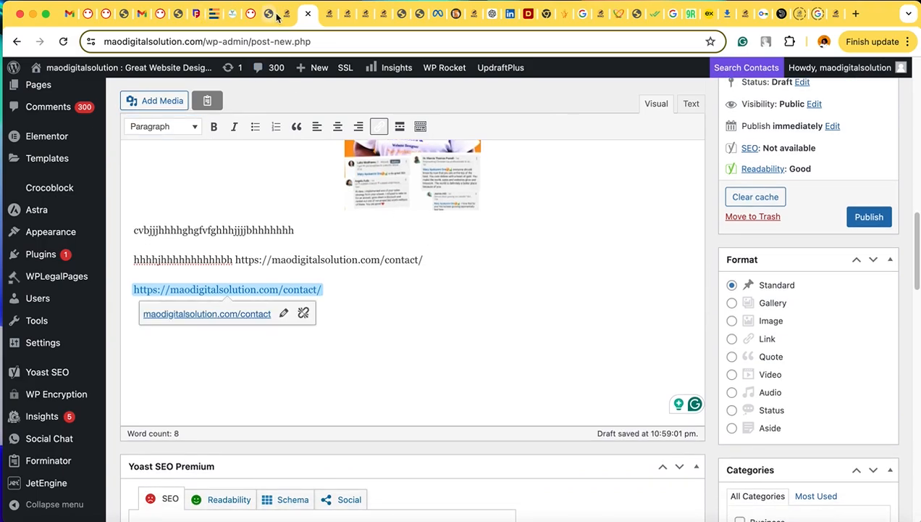
Step: Switch to the published post "Best Website Designer On Linkedin In Nigeria" and examine its title and featured image
left_click(347, 15)
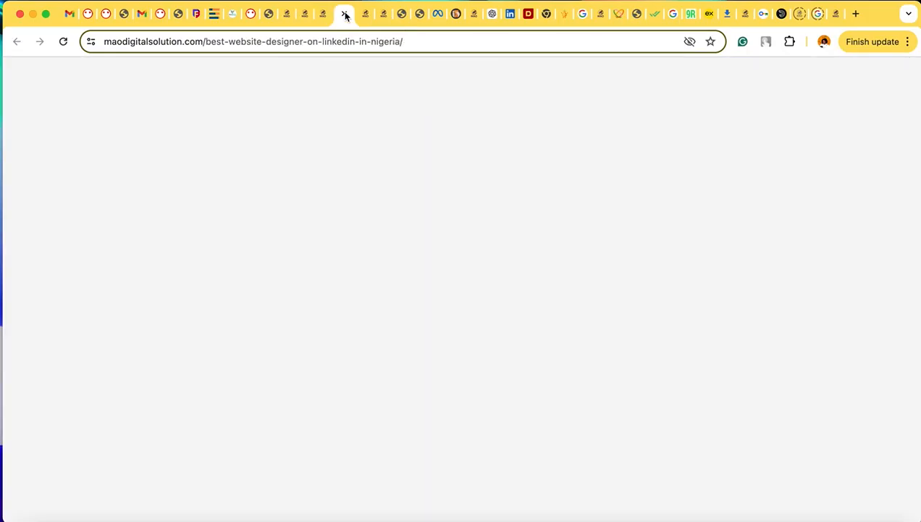
scroll(397, 187, "up", 5)
scroll(391, 192, "up", 20)
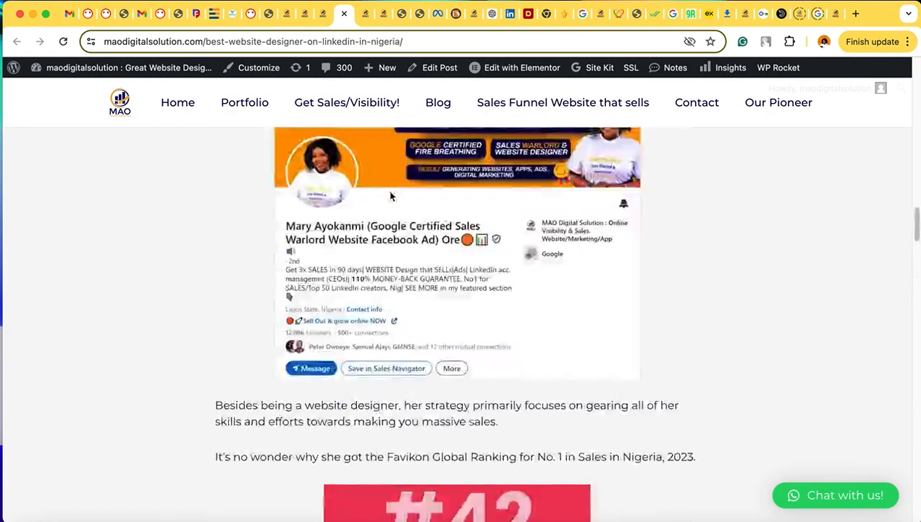
scroll(388, 197, "up", 5)
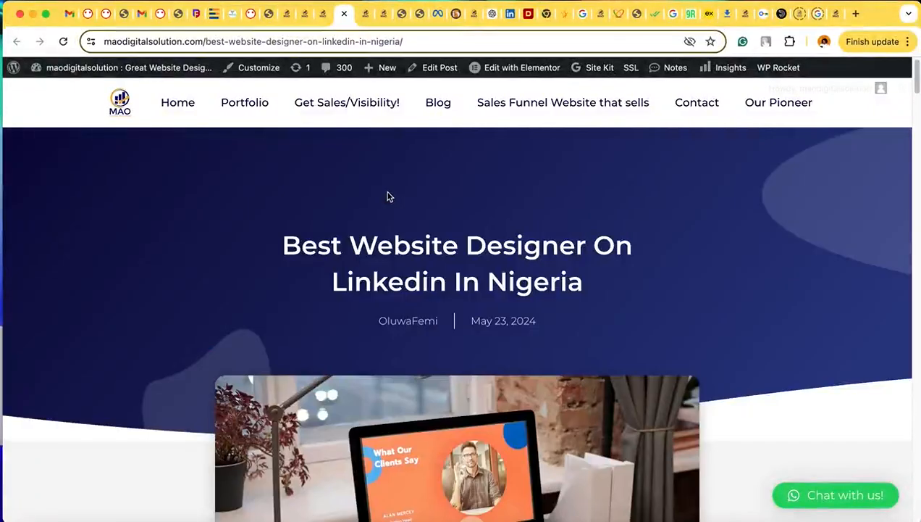
scroll(490, 418, "down", 5)
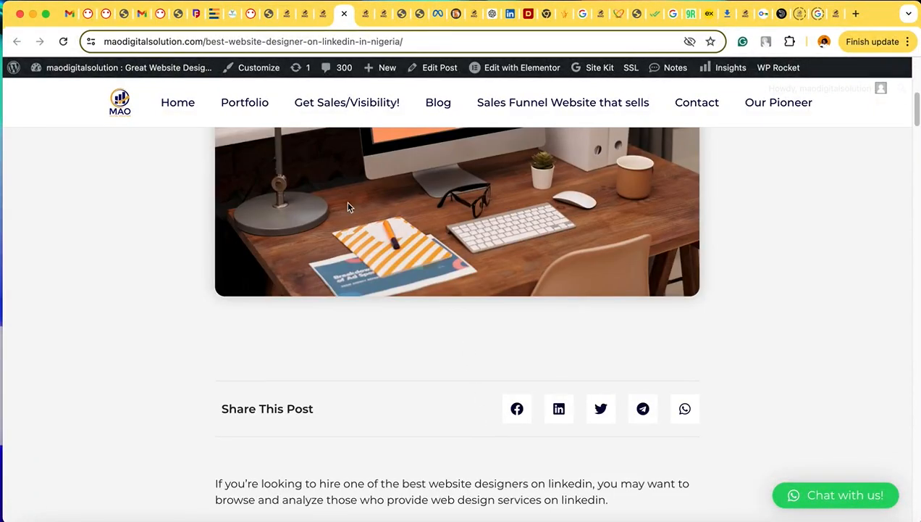
scroll(499, 219, "up", 5)
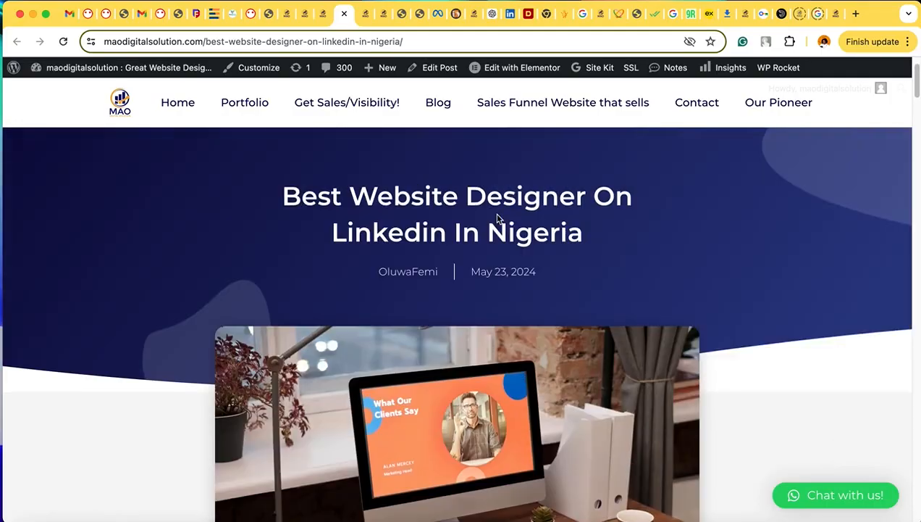
scroll(498, 218, "up", 1)
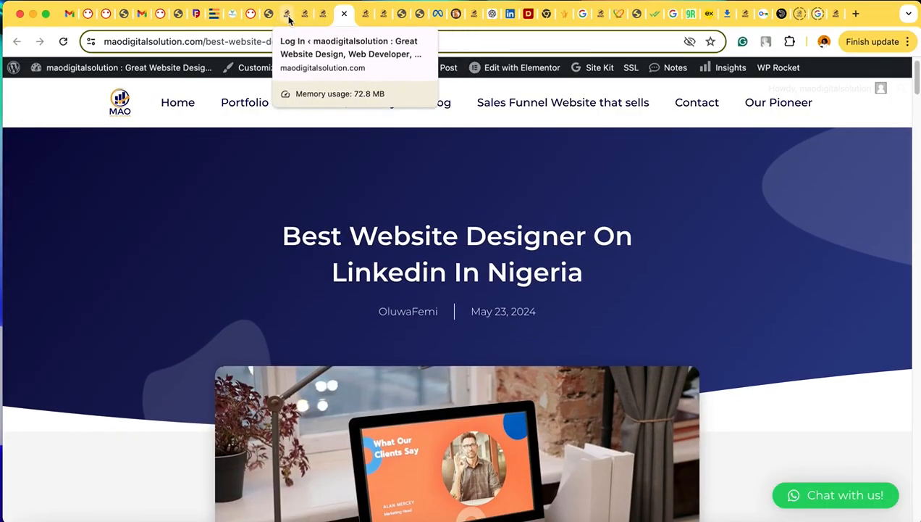
Step: Return to the post draft, open the featured image selection and load more images from the media library
left_click(310, 20)
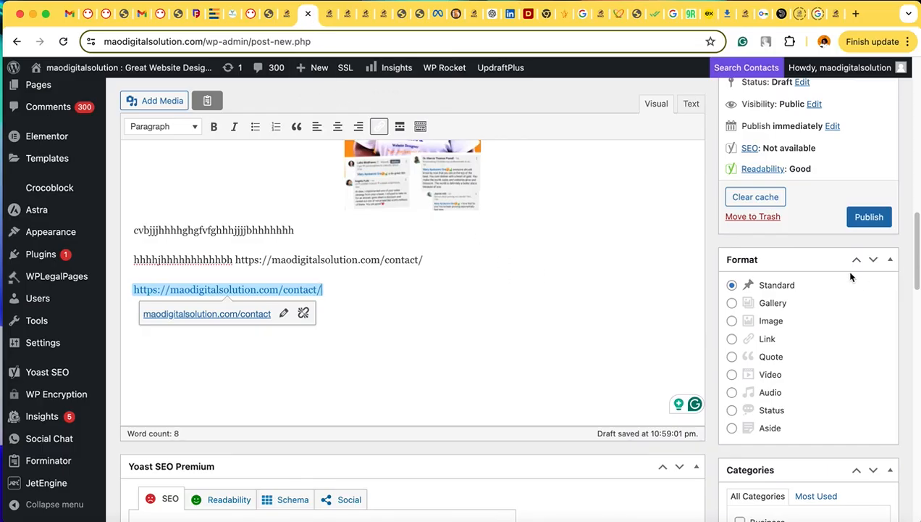
scroll(530, 275, "up", 15)
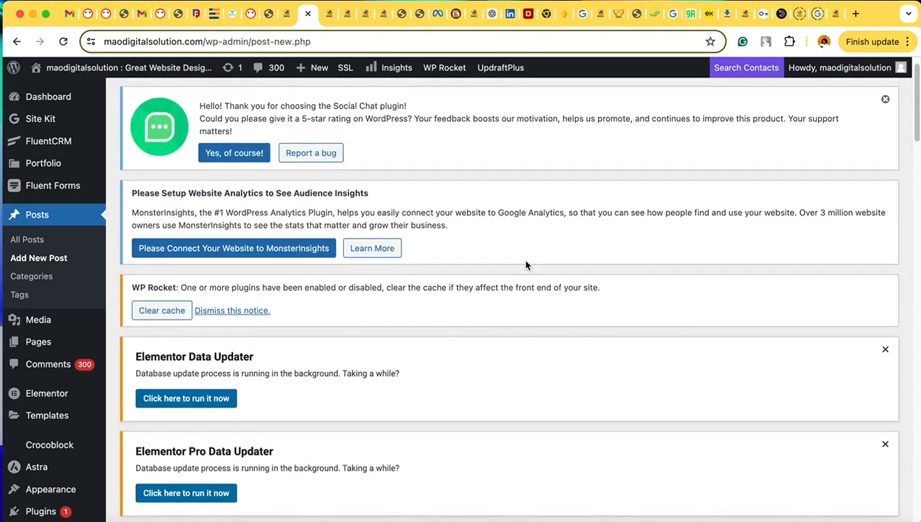
scroll(341, 281, "down", 20)
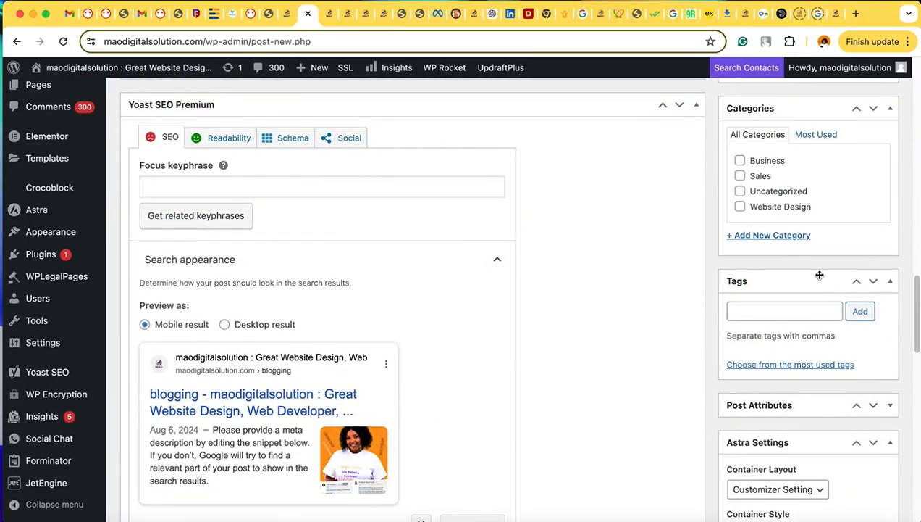
scroll(817, 275, "down", 10)
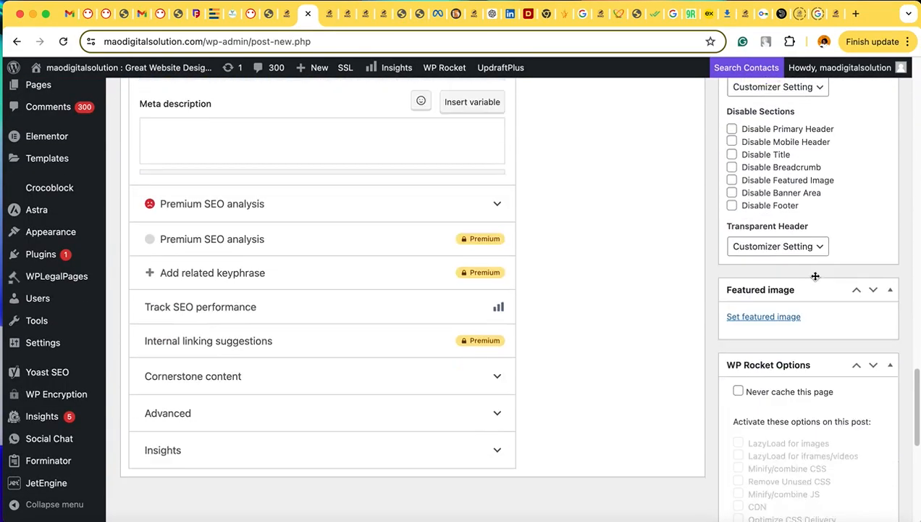
scroll(816, 276, "down", 1)
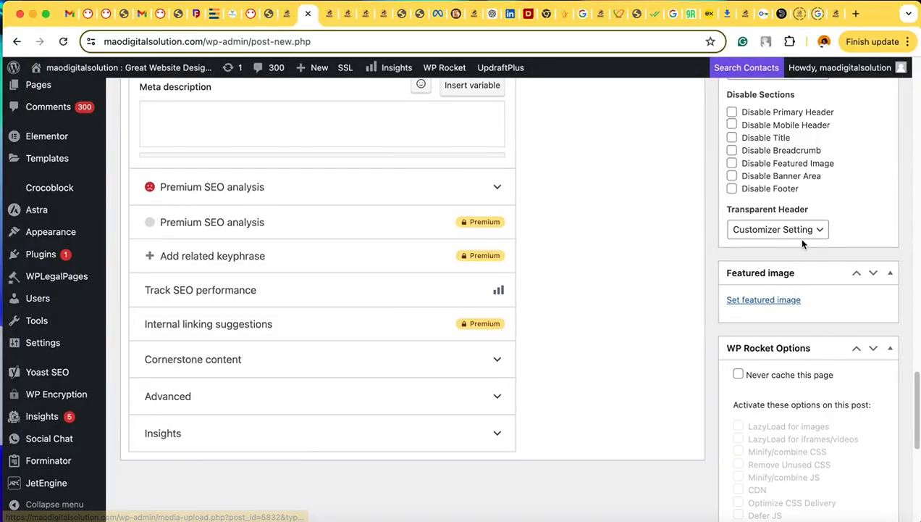
left_click(765, 300)
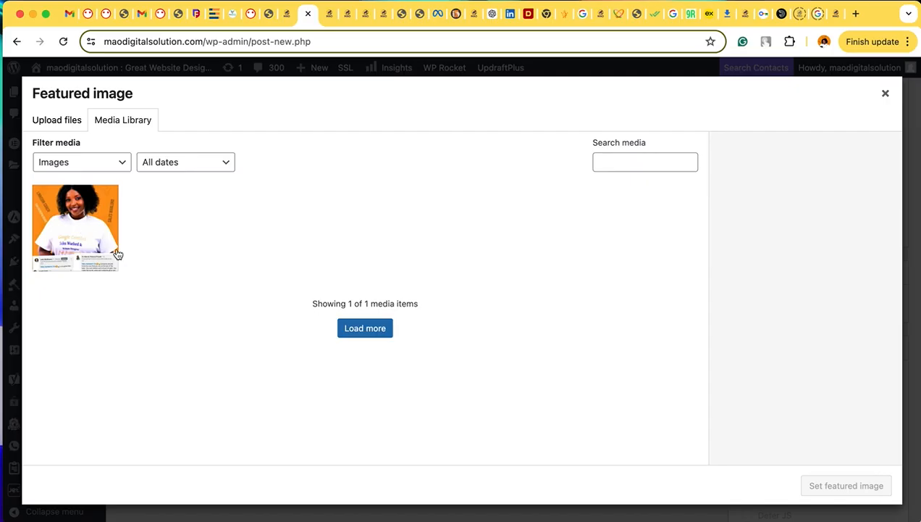
left_click(371, 331)
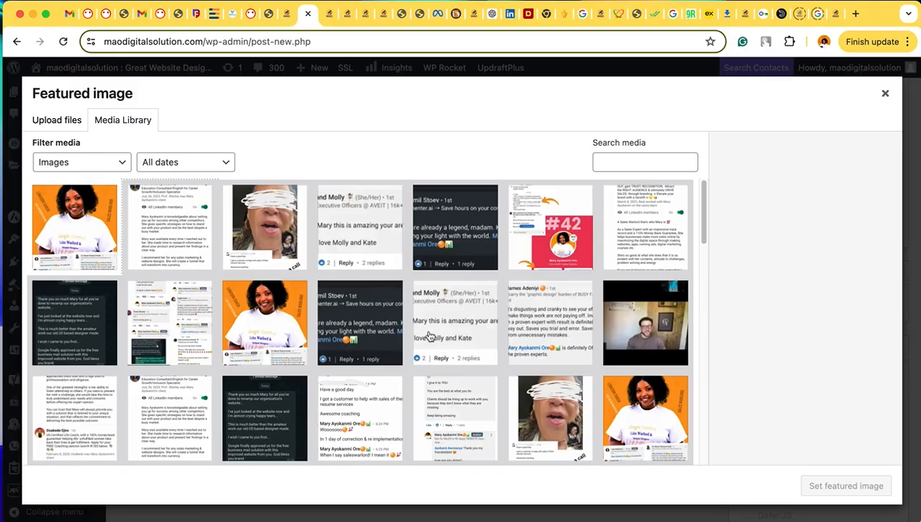
Step: Set the "Don't Make a Normal Website!" flyer, IMG-20240711-WA0022.webp, as the post's featured image
scroll(431, 335, "down", 15)
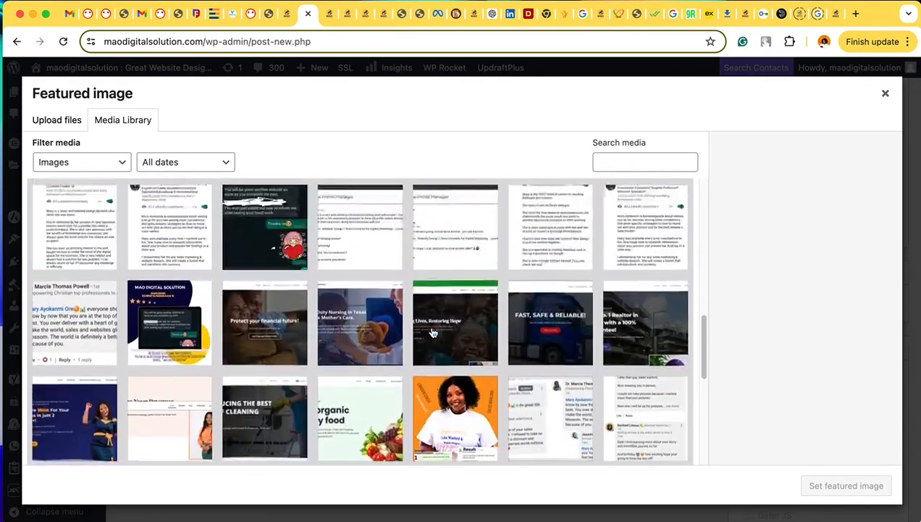
scroll(432, 332, "up", 15)
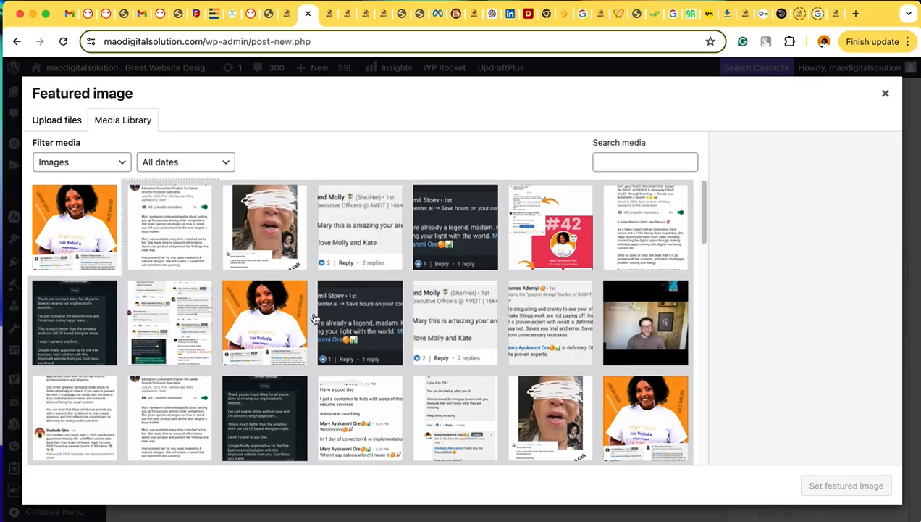
scroll(354, 337, "down", 1)
scroll(355, 338, "down", 10)
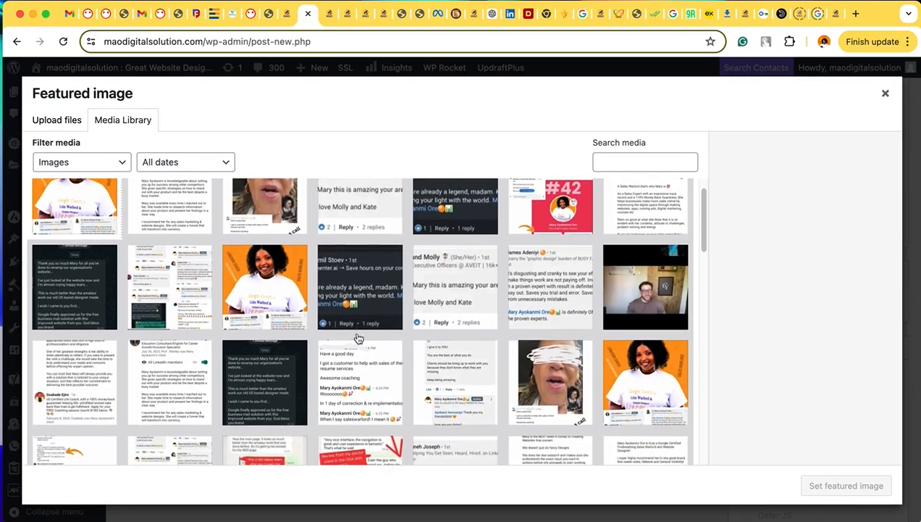
scroll(359, 338, "down", 15)
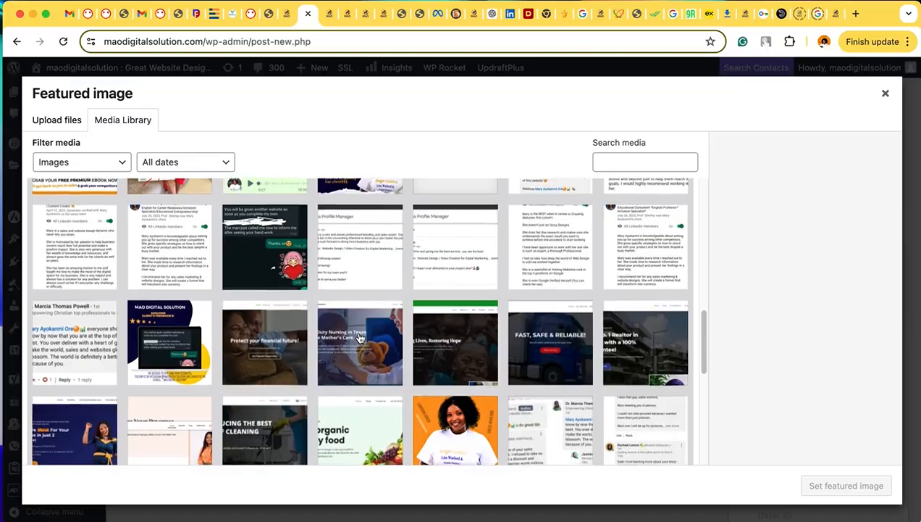
scroll(360, 341, "up", 10)
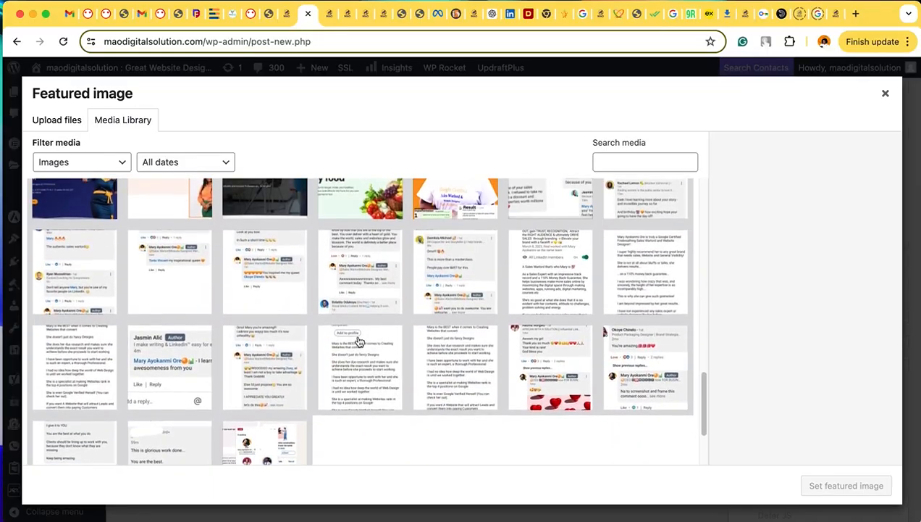
scroll(360, 341, "down", 10)
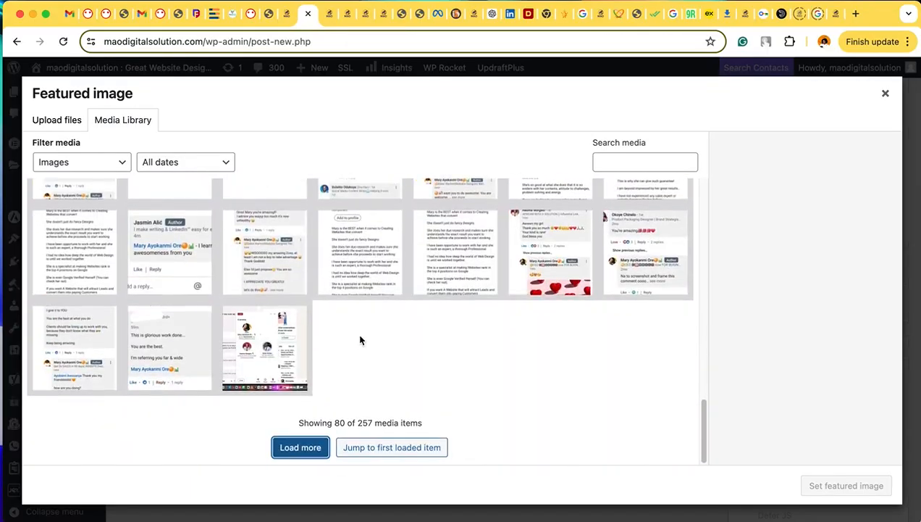
scroll(360, 337, "up", 15)
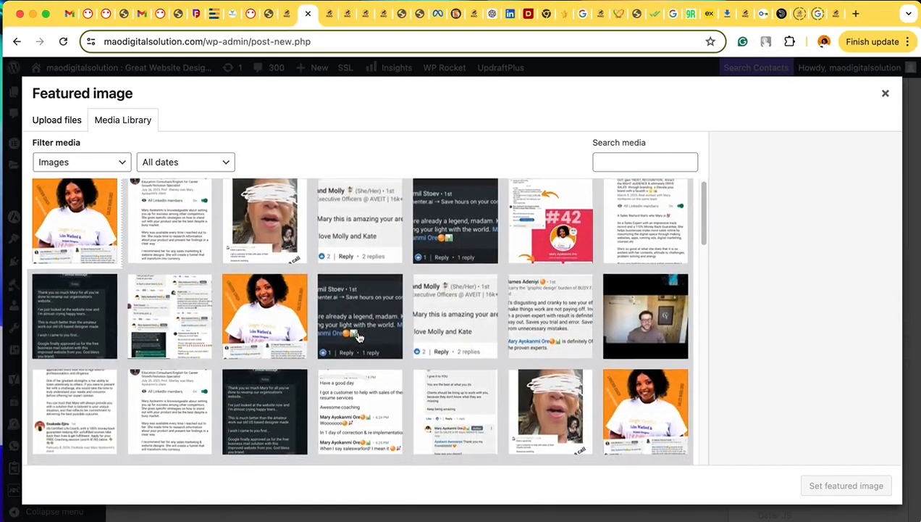
scroll(360, 337, "down", 5)
left_click(153, 319)
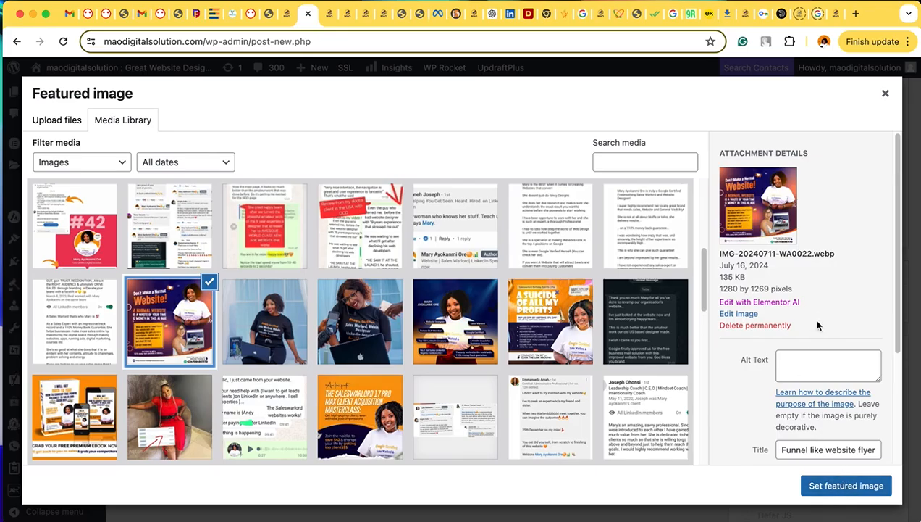
left_click(804, 450)
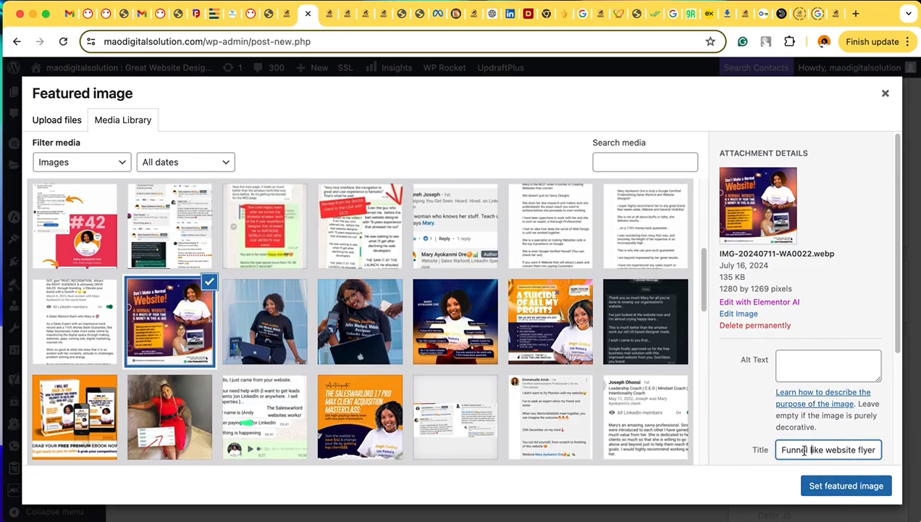
left_click(843, 485)
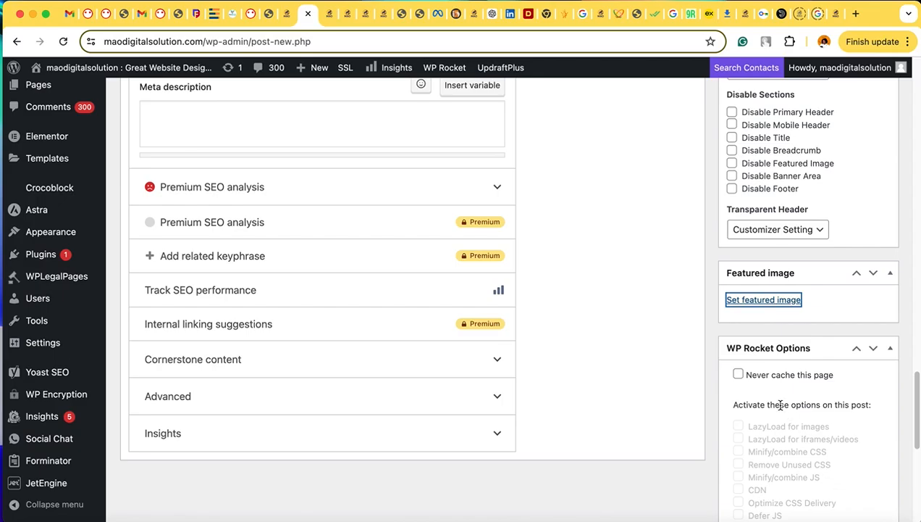
Step: Check the post's featured image and its search appearance preview, then review the post from its title
scroll(780, 404, "up", 10)
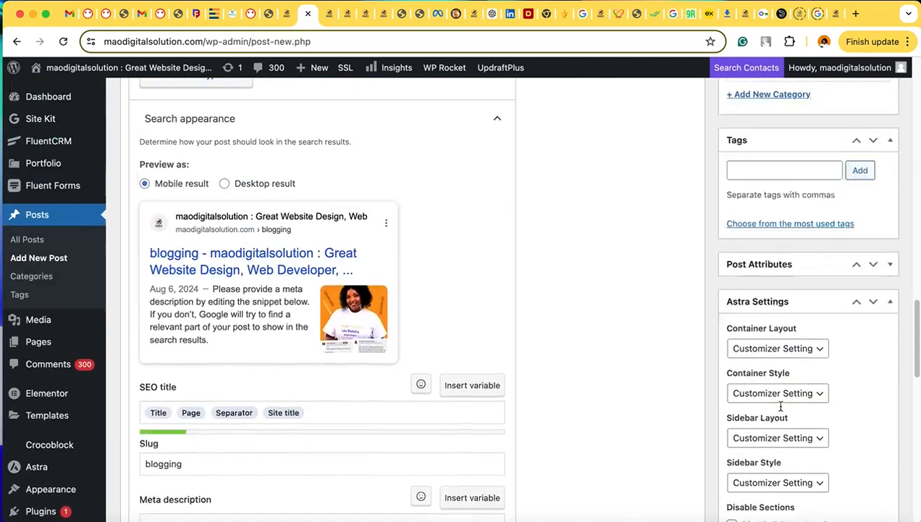
scroll(780, 406, "up", 5)
scroll(780, 405, "down", 15)
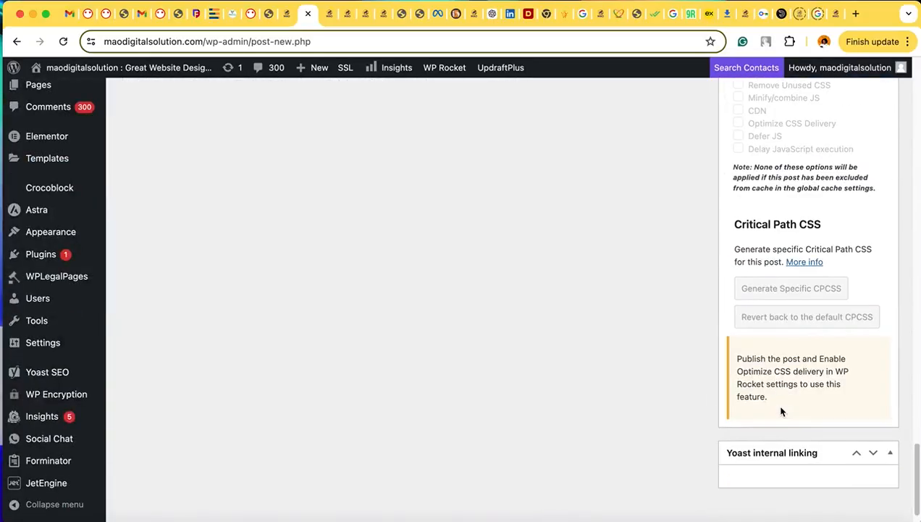
scroll(781, 411, "up", 6)
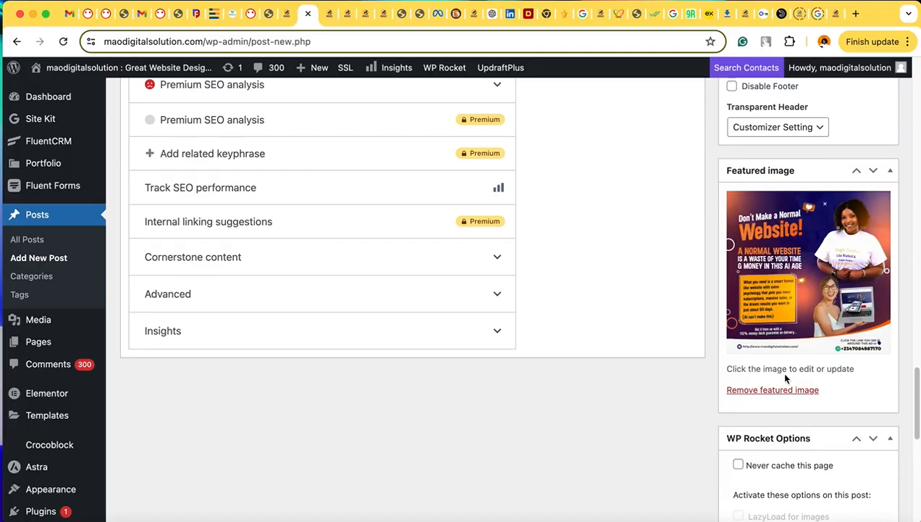
scroll(667, 399, "up", 5)
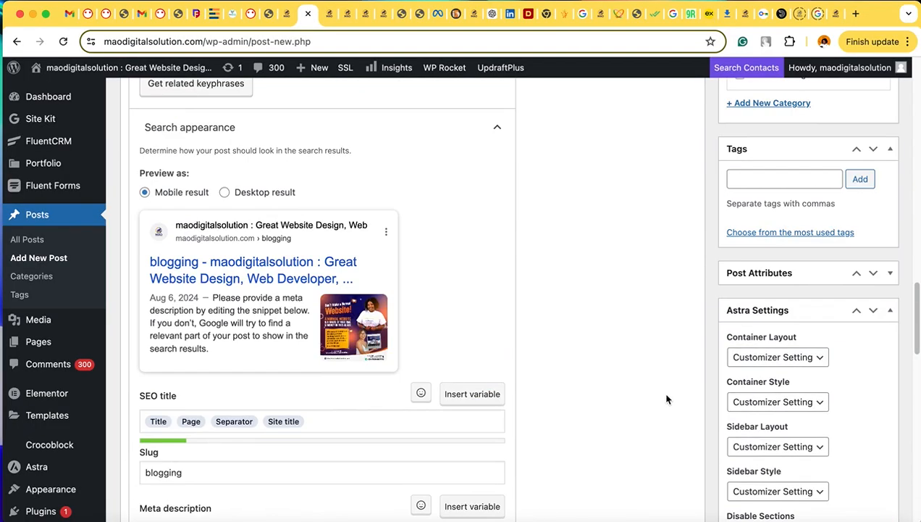
scroll(666, 397, "up", 10)
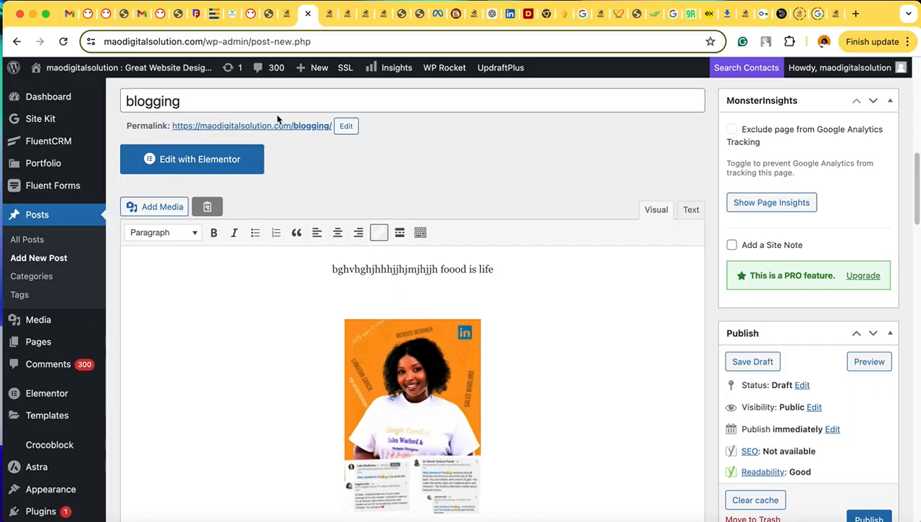
Step: Review the draft from its title through the opening text line and inserted image to the linked contact page URL
scroll(323, 424, "down", 1)
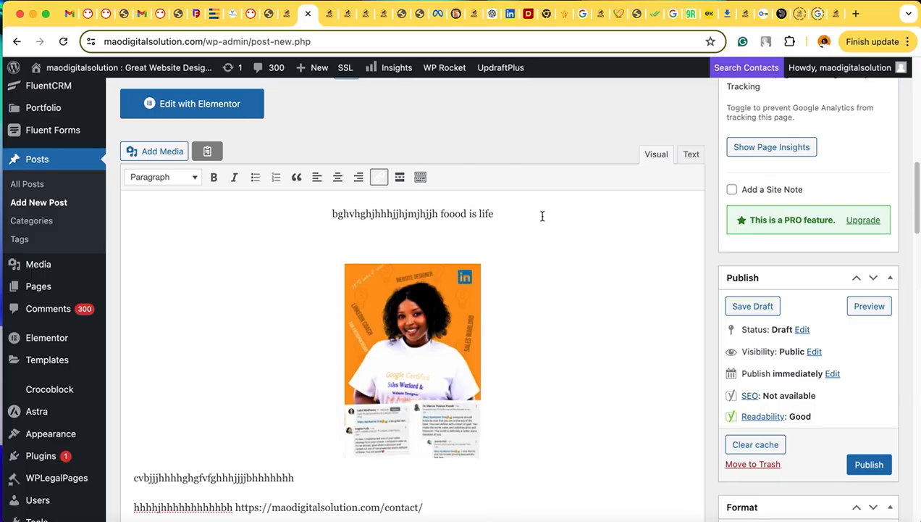
scroll(465, 285, "up", 2)
scroll(443, 276, "up", 2)
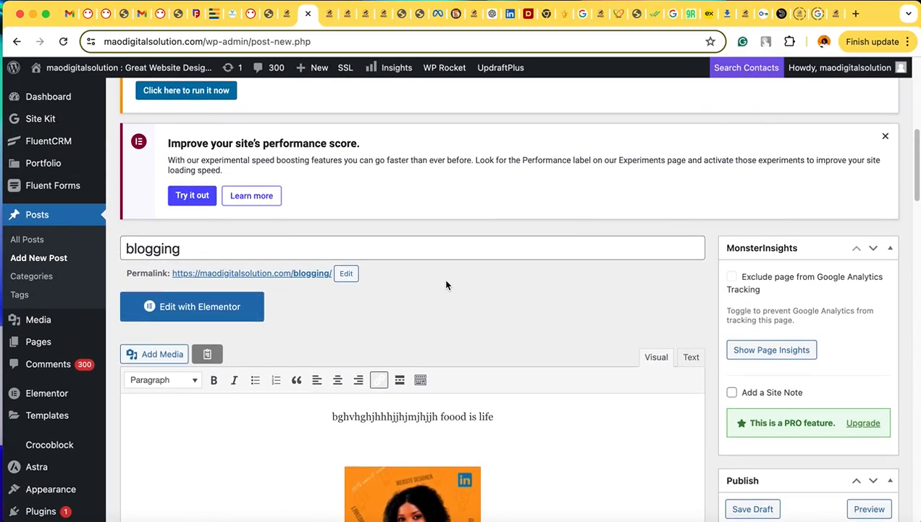
left_click(219, 252)
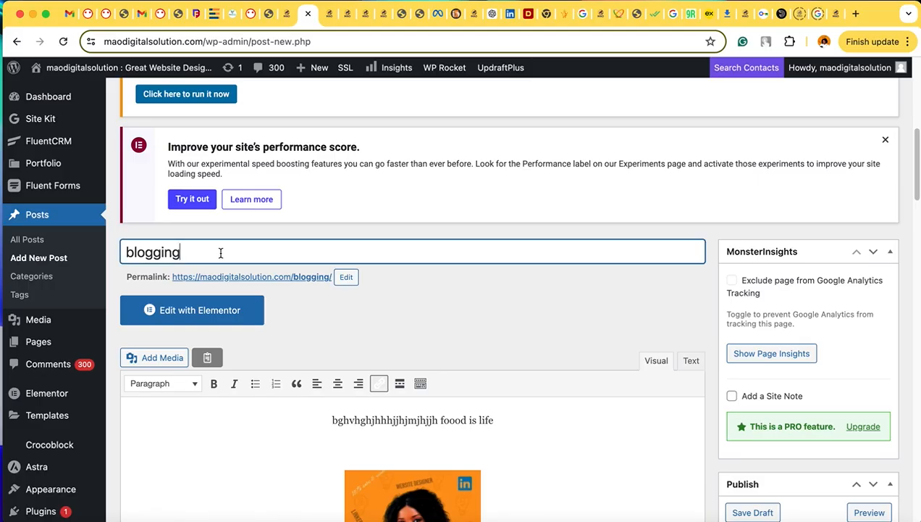
scroll(485, 447, "down", 1)
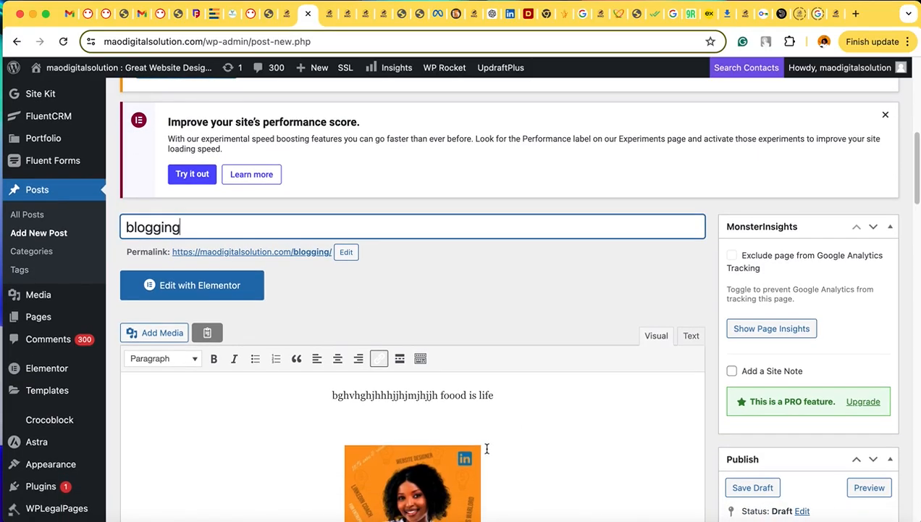
scroll(494, 438, "down", 4)
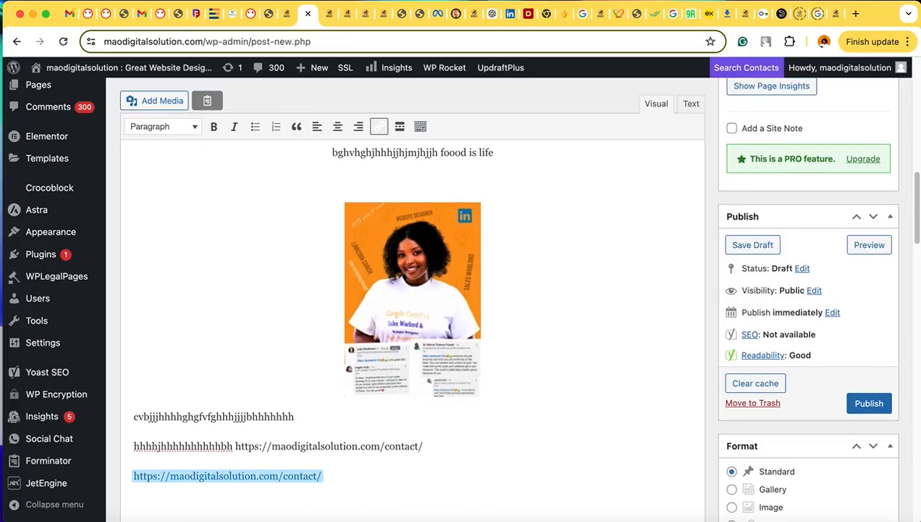
scroll(352, 485, "down", 3)
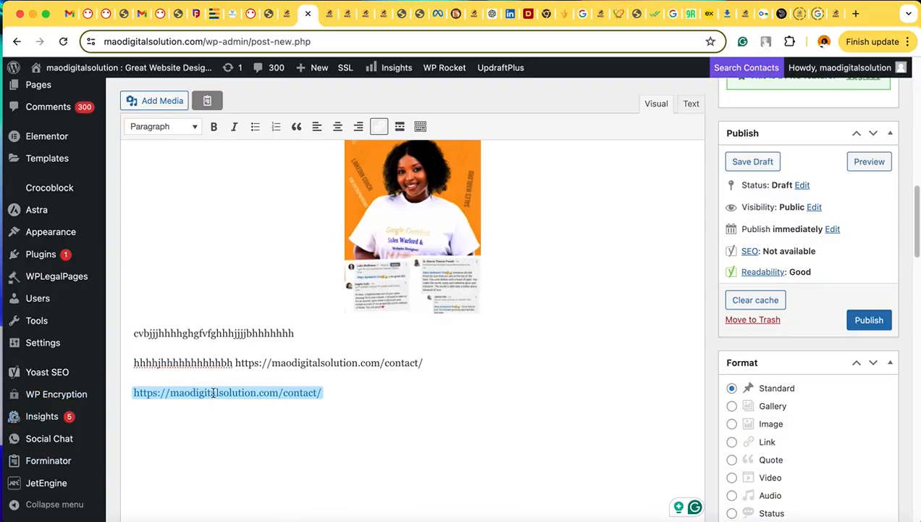
scroll(336, 428, "down", 5)
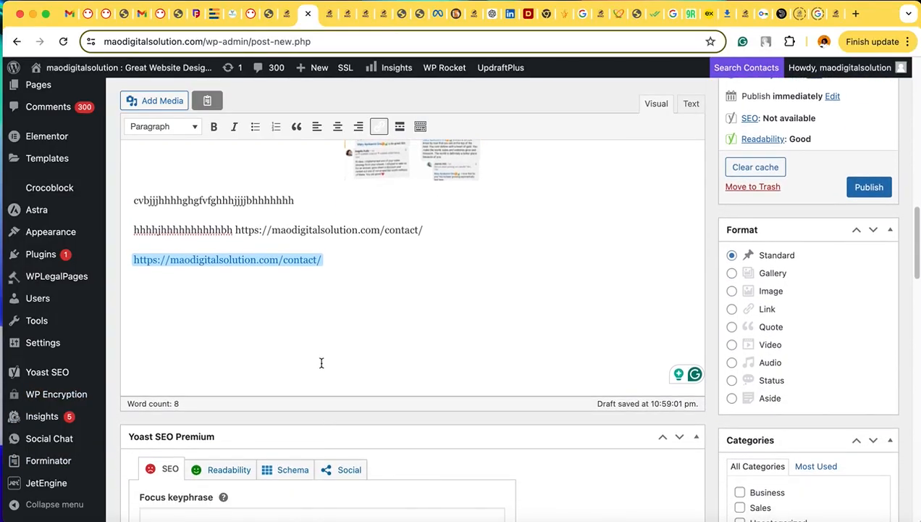
left_click(320, 358)
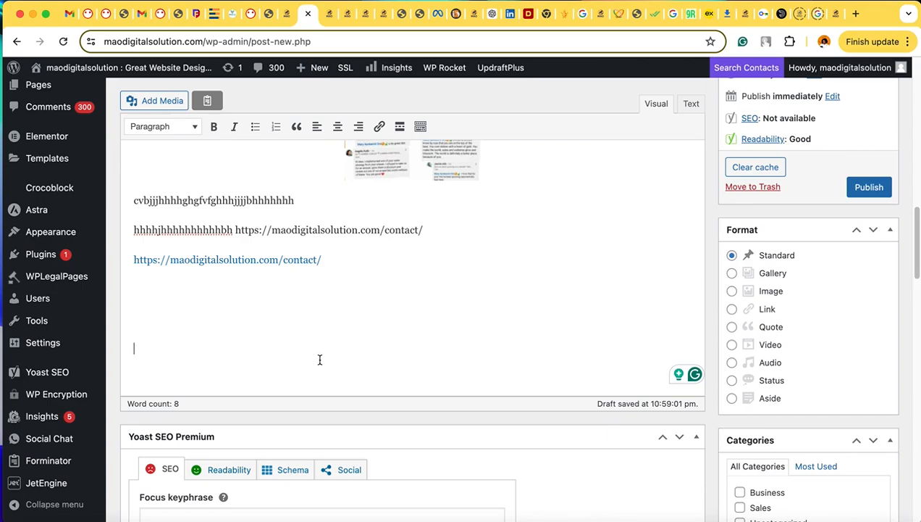
triple_click(349, 259)
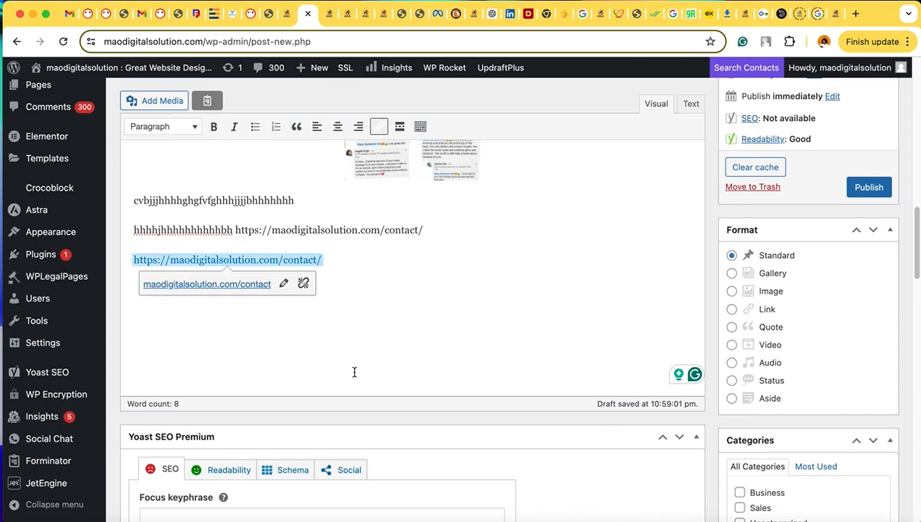
scroll(332, 244, "up", 10)
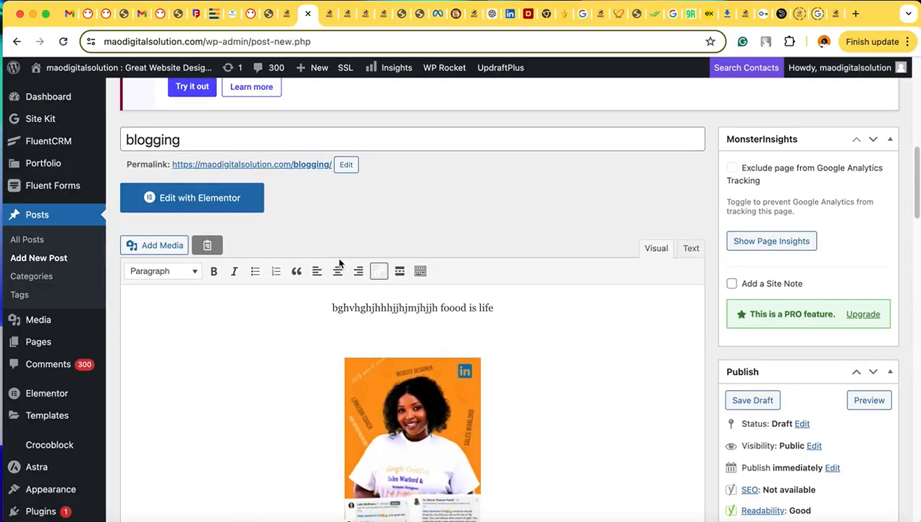
left_click_drag(332, 313, 506, 316)
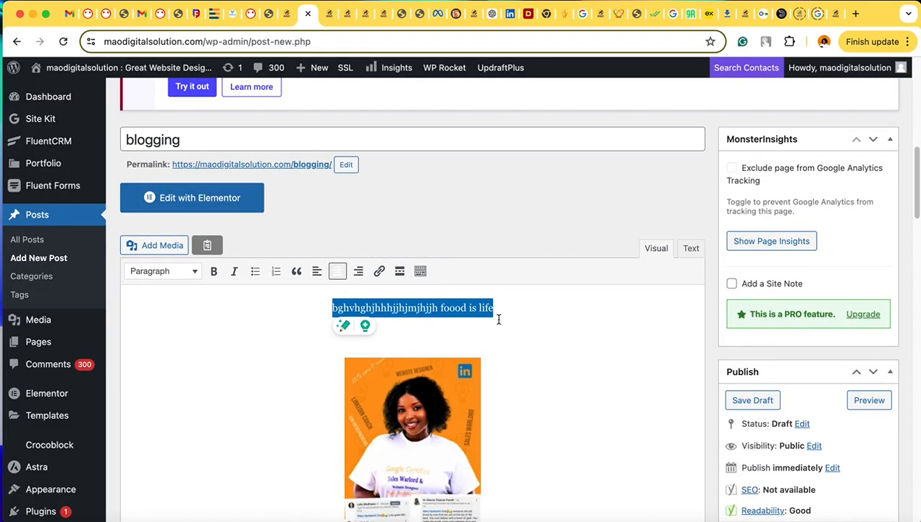
scroll(424, 355, "down", 5)
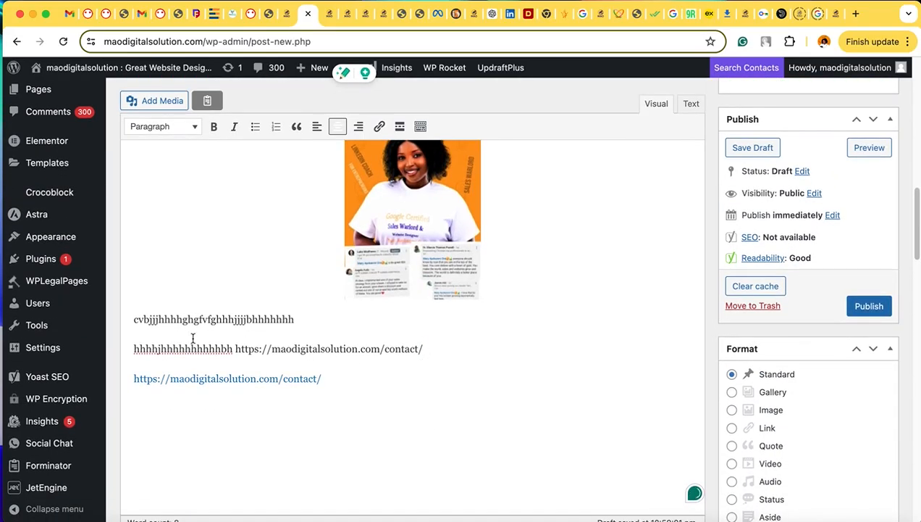
Step: Apply bold and italic to part of the jumbled word before the unlinked contact URL in the post body
left_click_drag(167, 350, 223, 346)
left_click(160, 352)
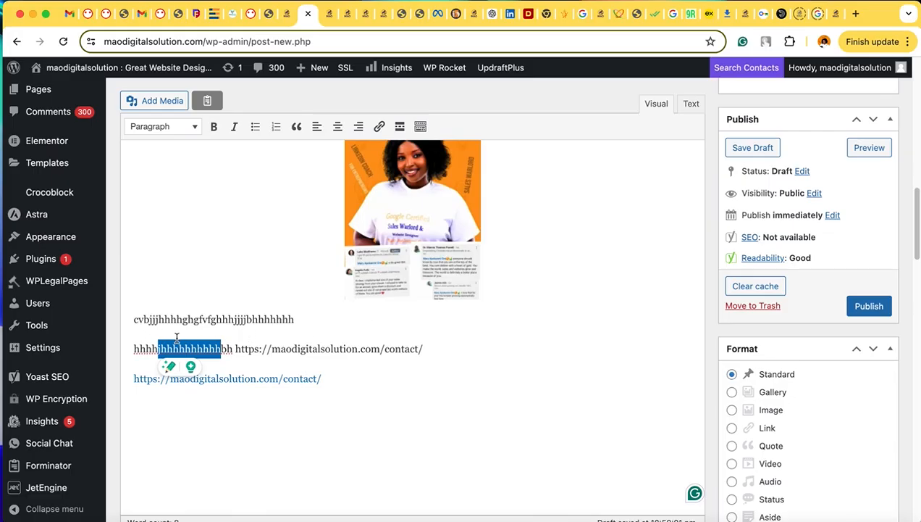
left_click(214, 127)
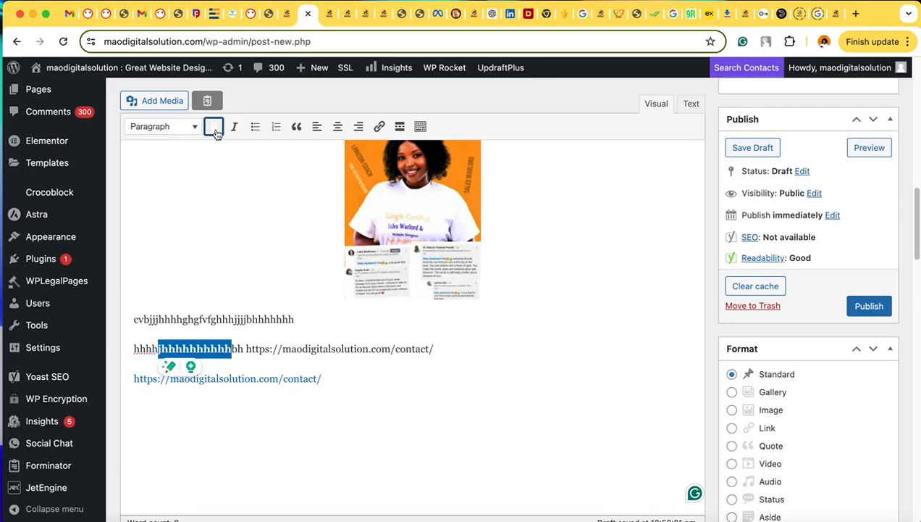
left_click(459, 411)
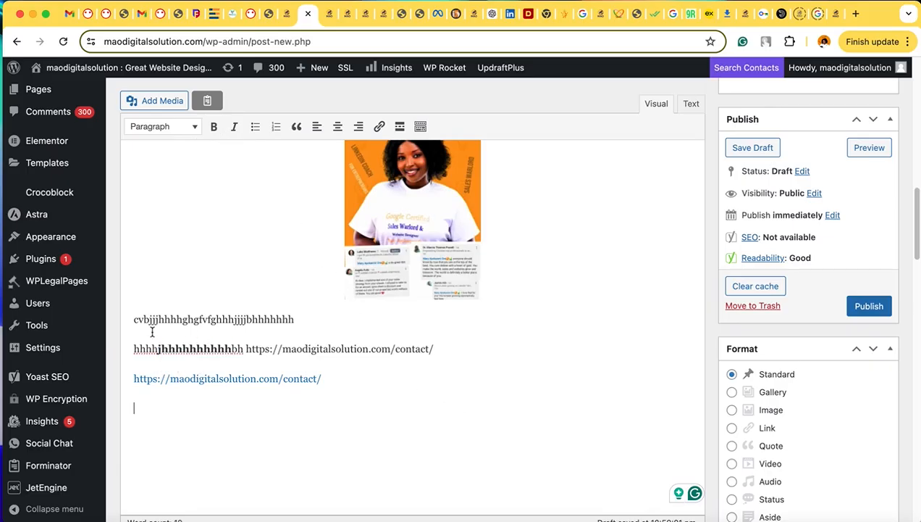
left_click_drag(158, 349, 239, 350)
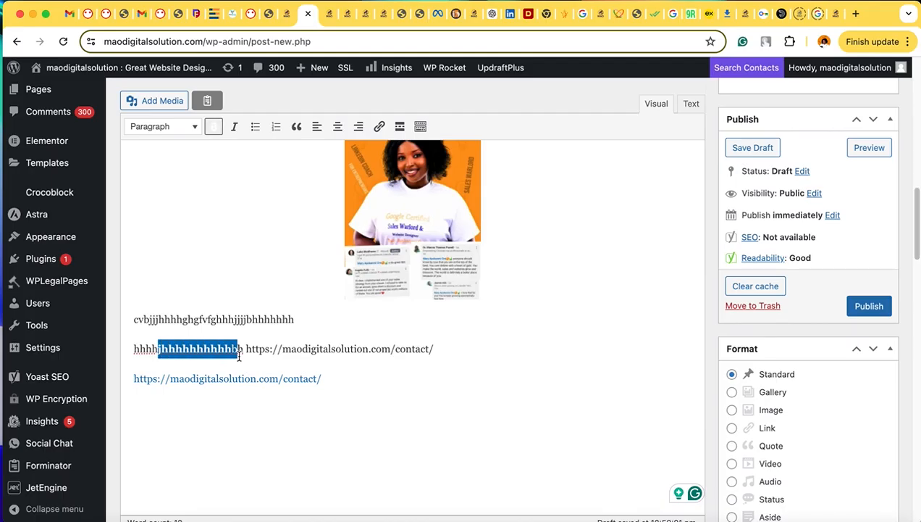
left_click(234, 127)
left_click(456, 439)
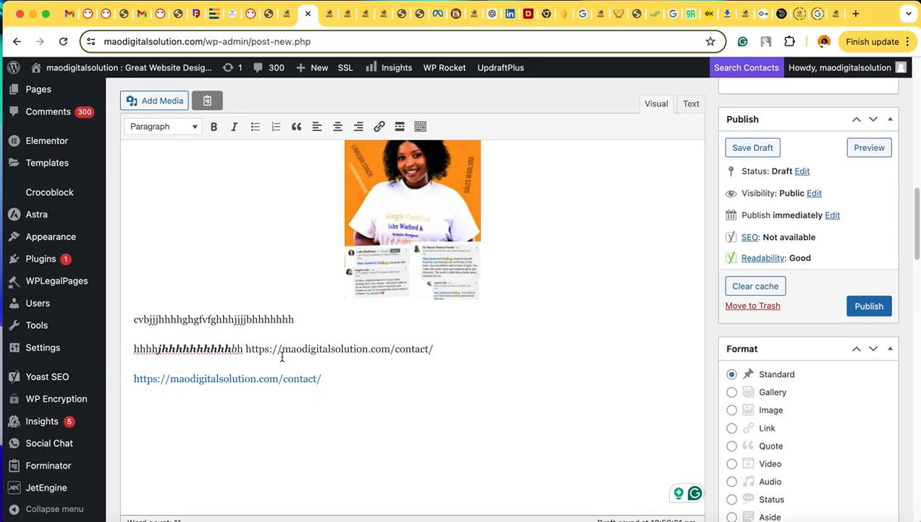
Step: Turn the line containing the unlinked contact URL into a blockquote and make it a bulleted list item
left_click_drag(169, 349, 237, 349)
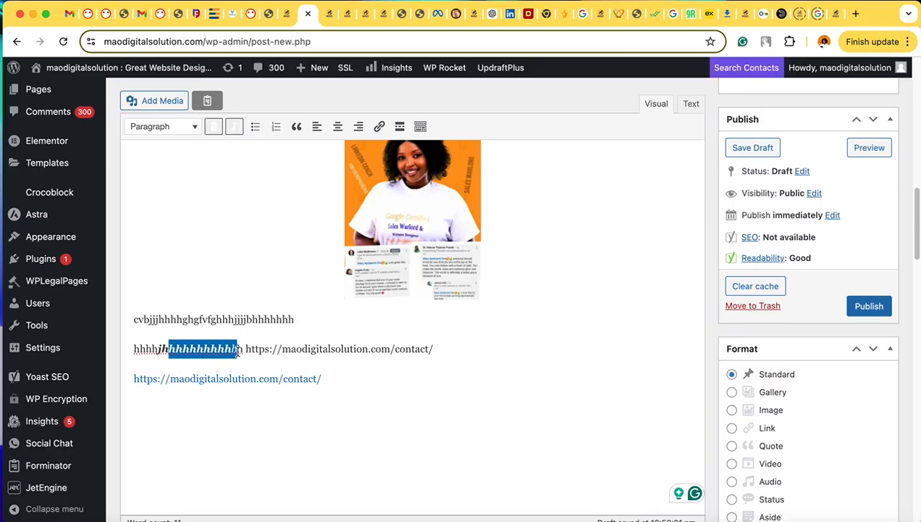
left_click(296, 129)
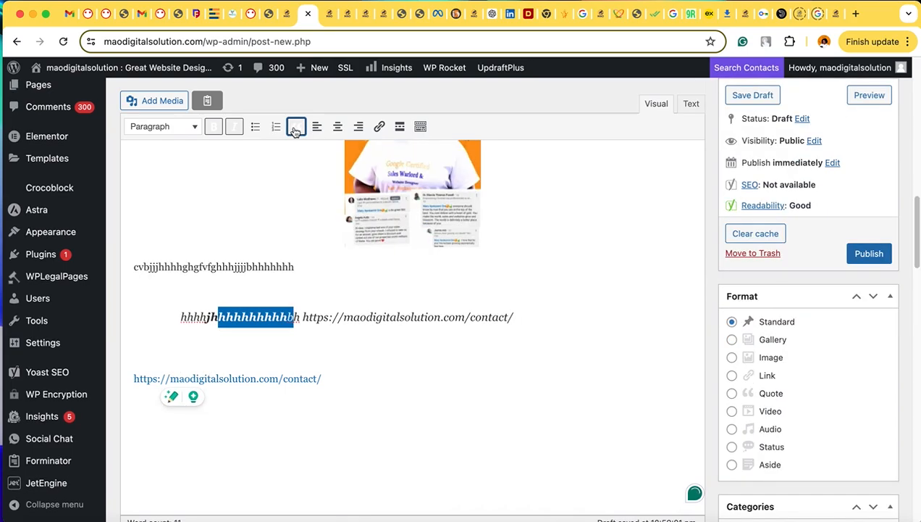
left_click(168, 317)
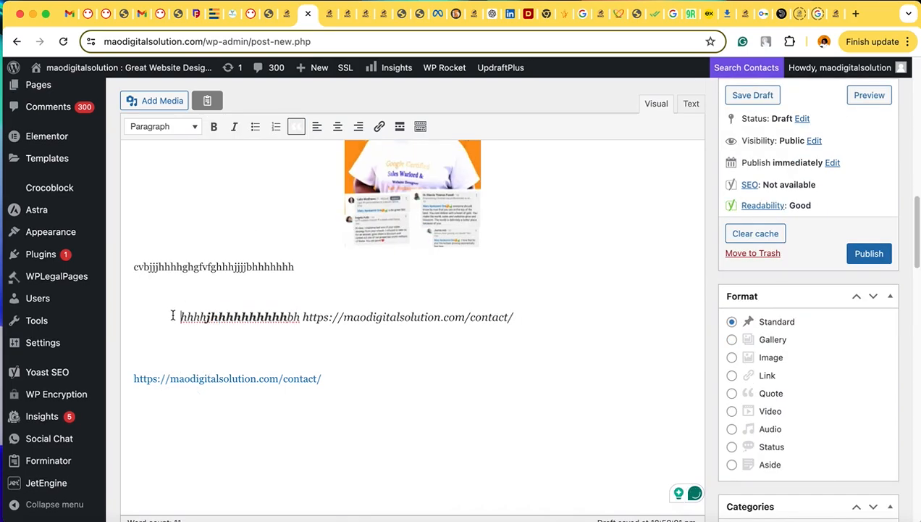
left_click(521, 314)
scroll(175, 317, "up", 1)
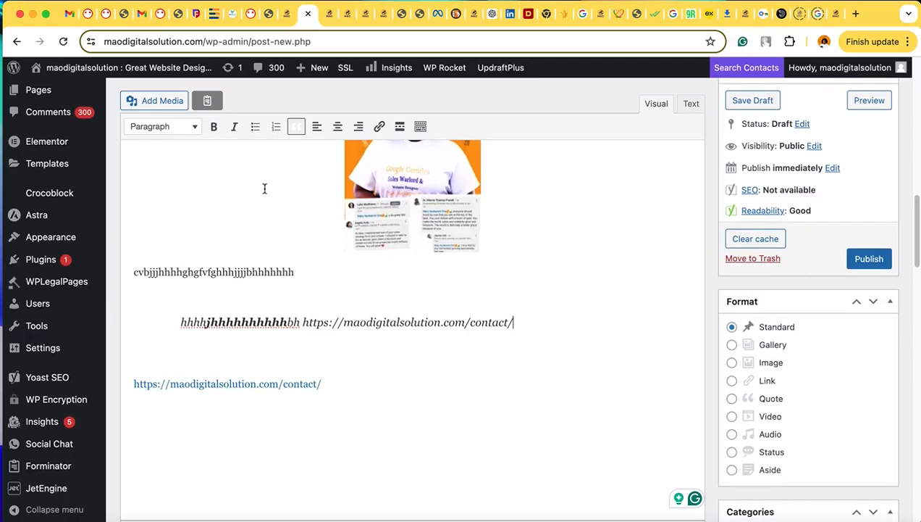
left_click(253, 128)
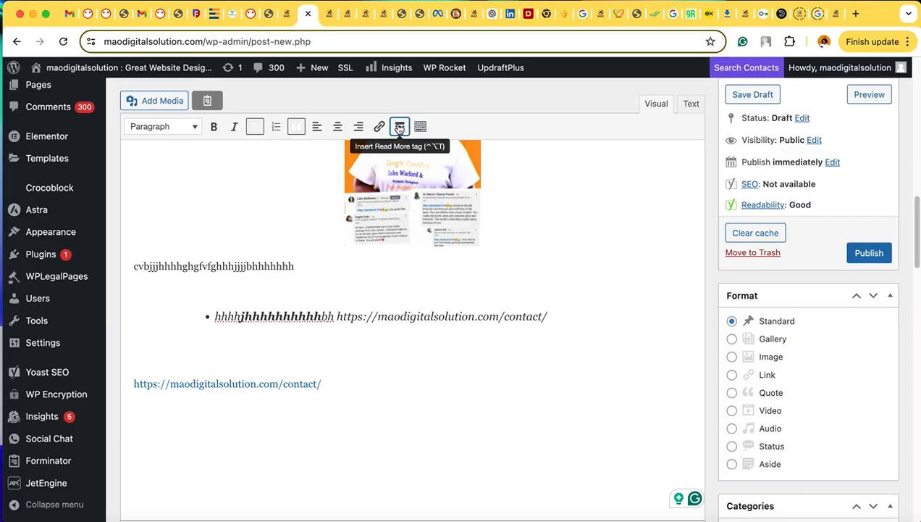
Step: Insert two Read More tags between the quoted bullet and the linked contact URL, and show the editor's additional formatting tools
left_click(400, 128)
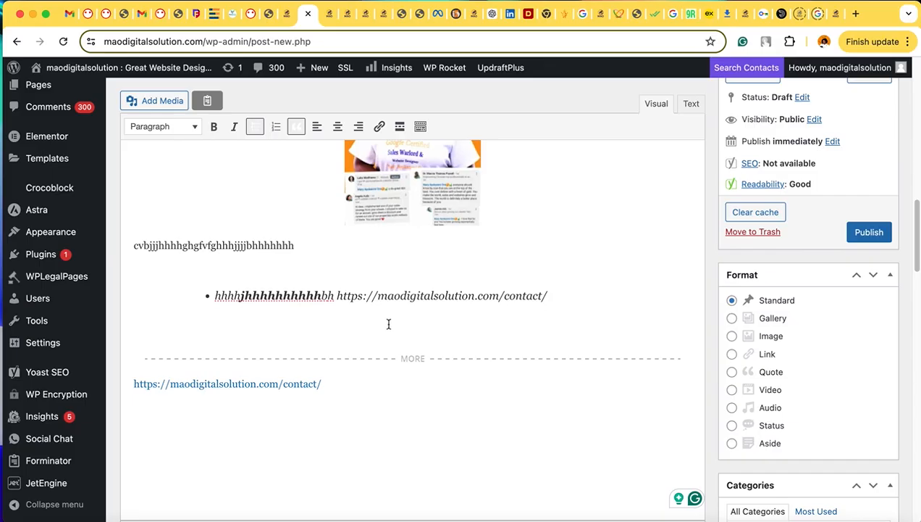
left_click(399, 126)
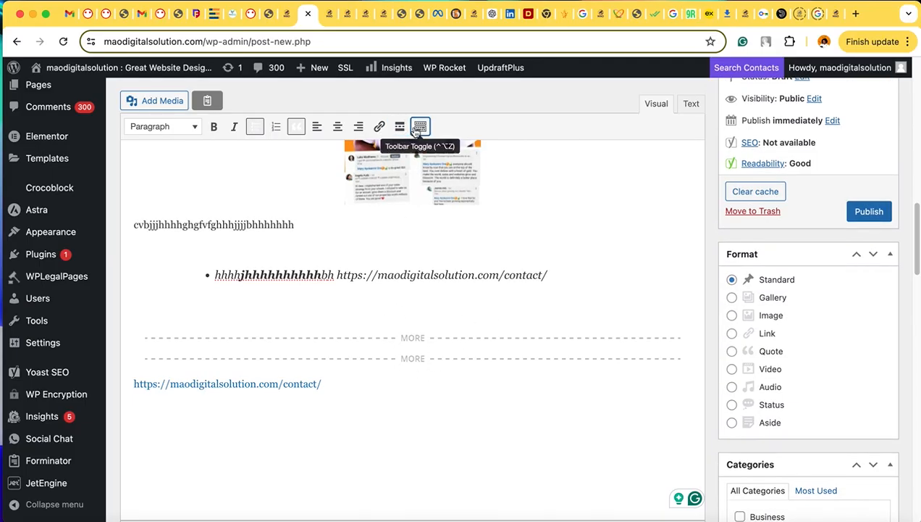
left_click(421, 127)
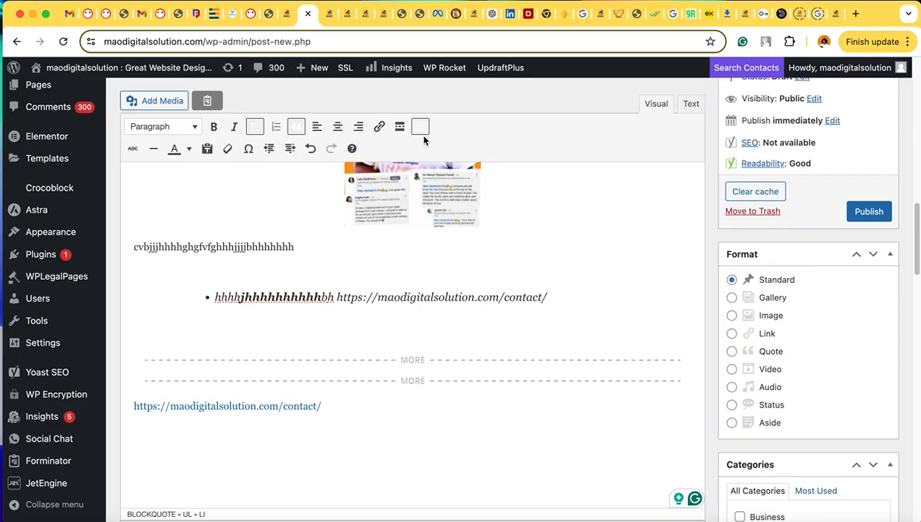
Step: Format the text line directly below the body image as Heading 1
scroll(354, 366, "down", 10)
scroll(354, 366, "up", 14)
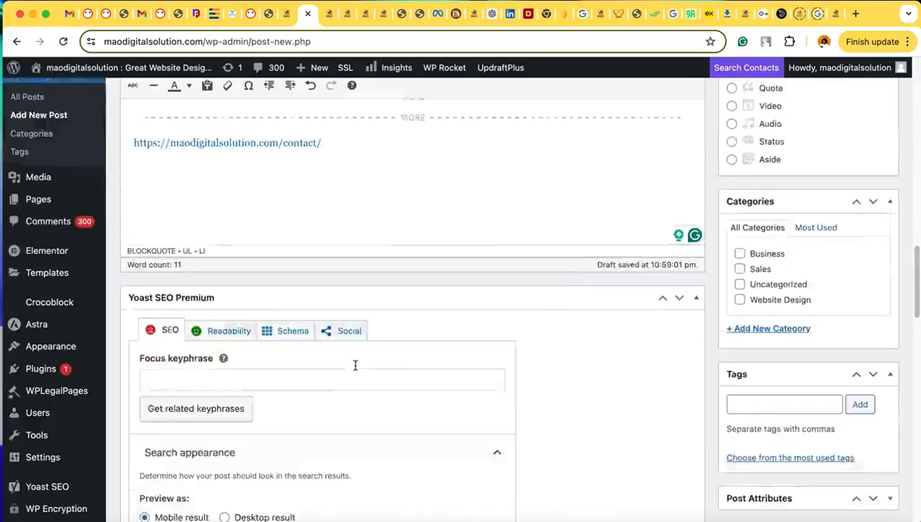
scroll(353, 363, "down", 7)
scroll(354, 363, "up", 10)
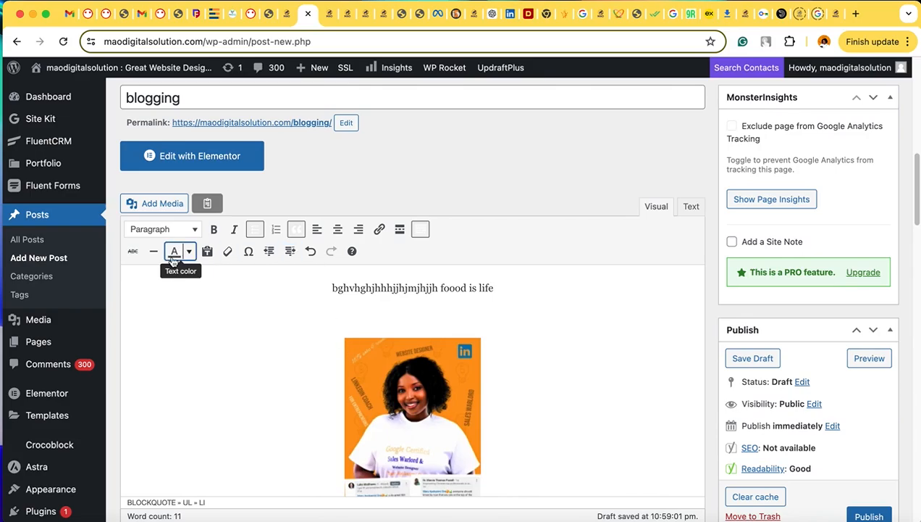
left_click_drag(337, 288, 497, 291)
scroll(192, 375, "down", 5)
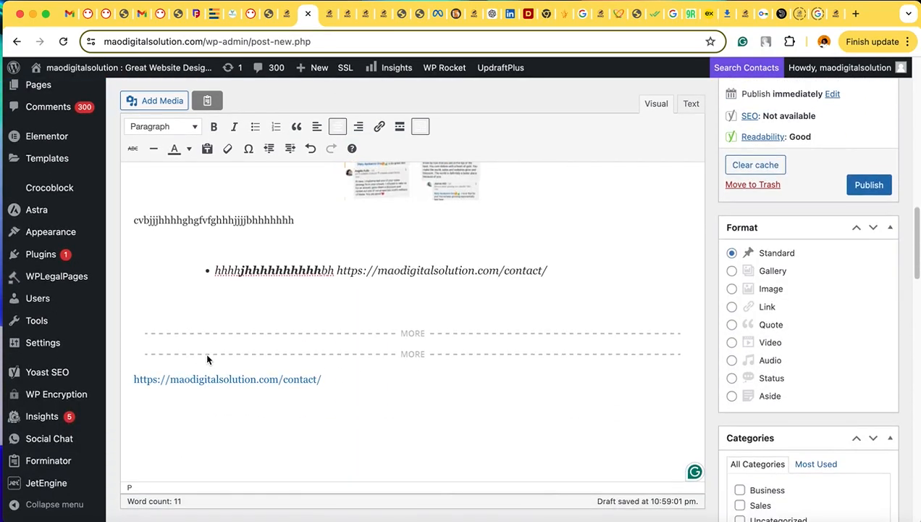
scroll(207, 358, "up", 1)
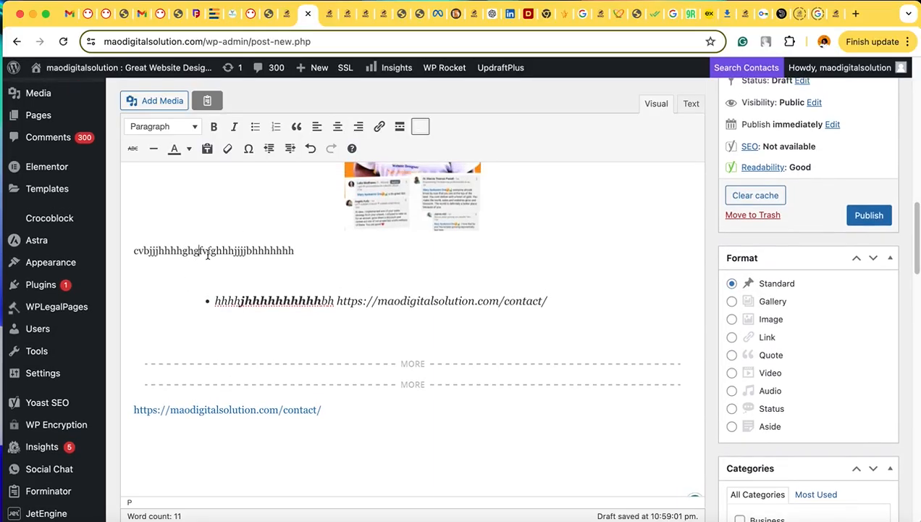
left_click_drag(197, 251, 258, 251)
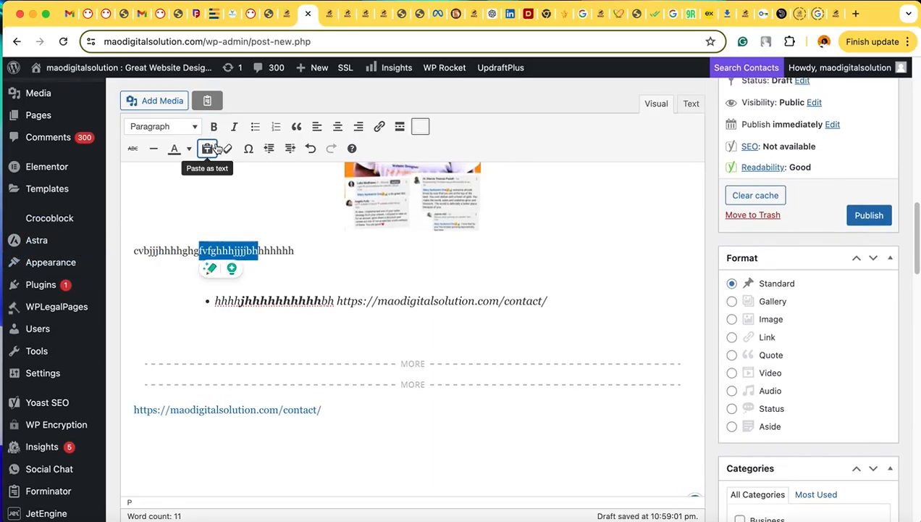
left_click(194, 128)
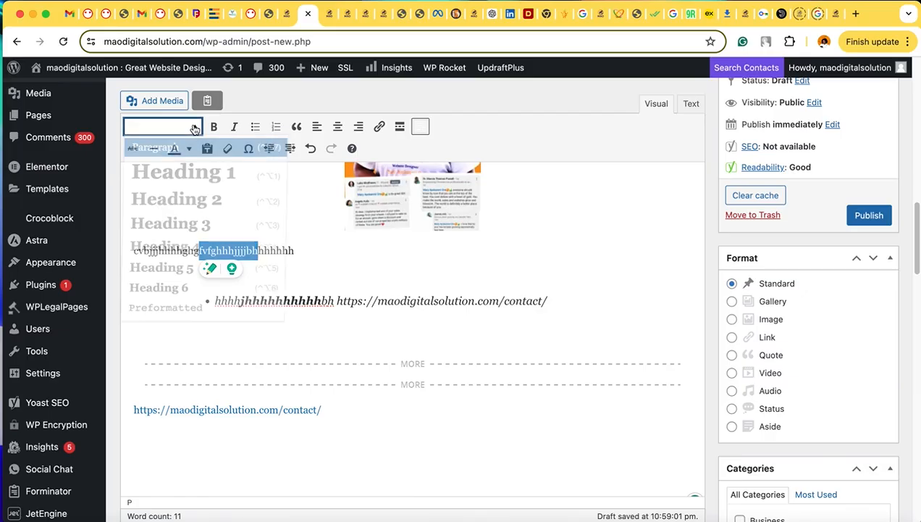
left_click(227, 170)
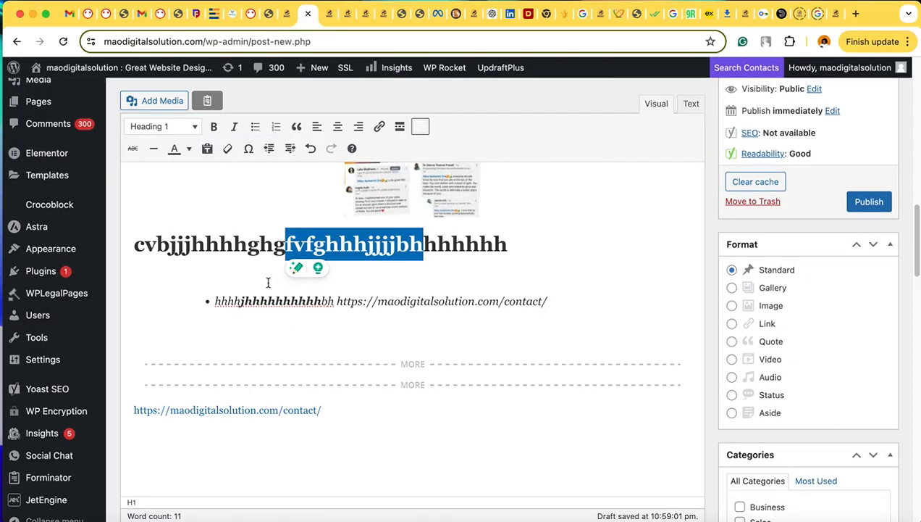
scroll(243, 312, "up", 10)
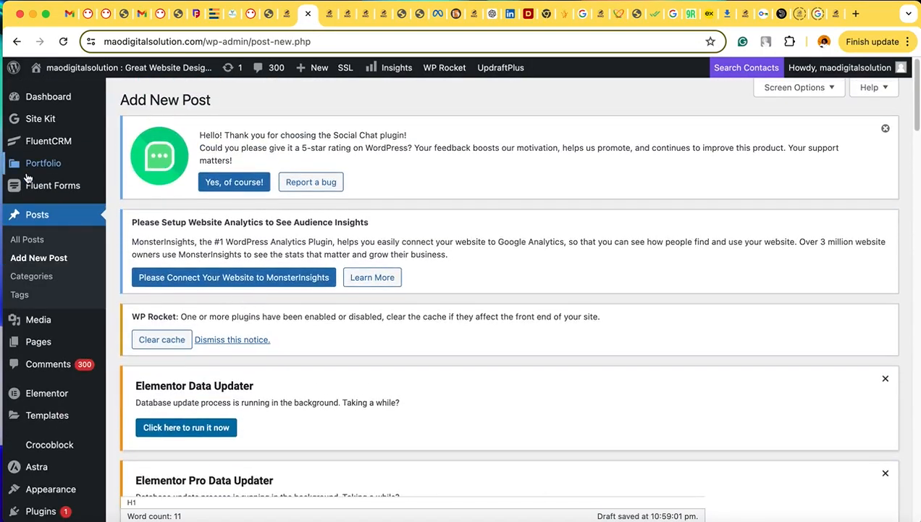
scroll(181, 341, "down", 5)
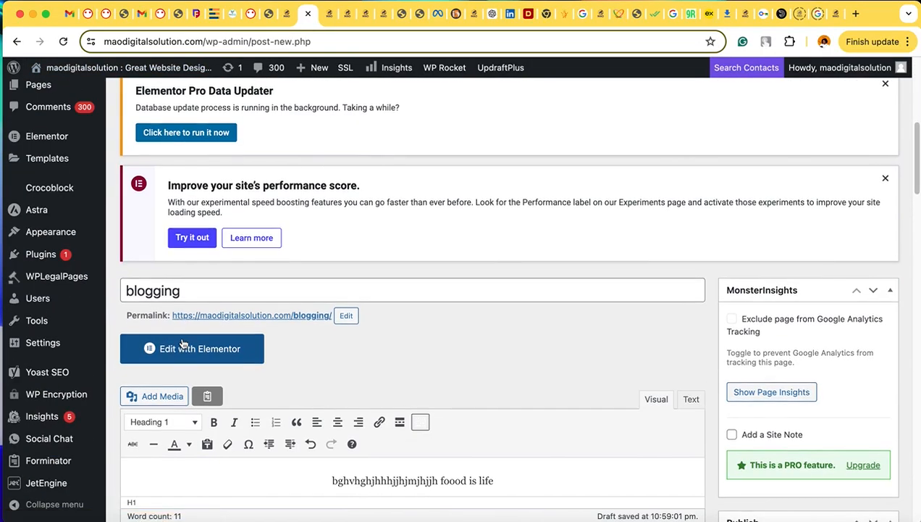
scroll(183, 343, "down", 3)
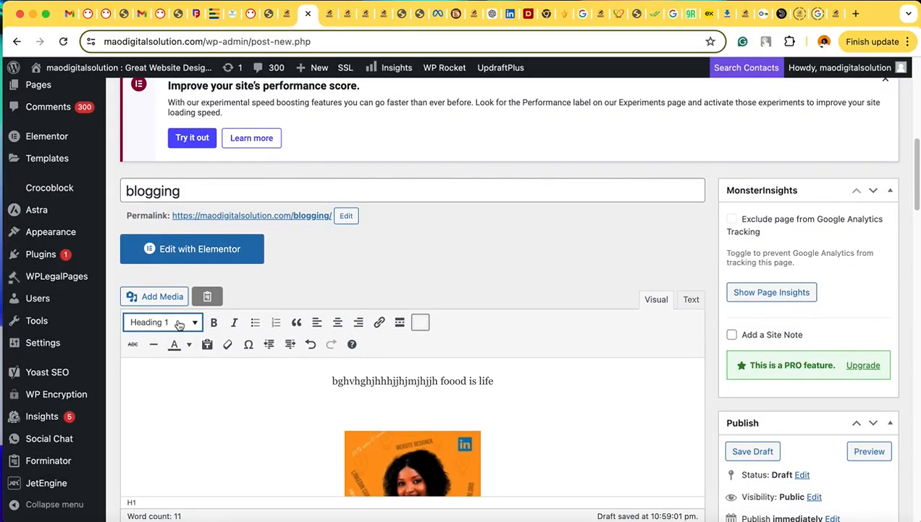
Step: Change the line directly below the body image to Paragraph format, and reformat it as Heading 3
left_click(179, 324)
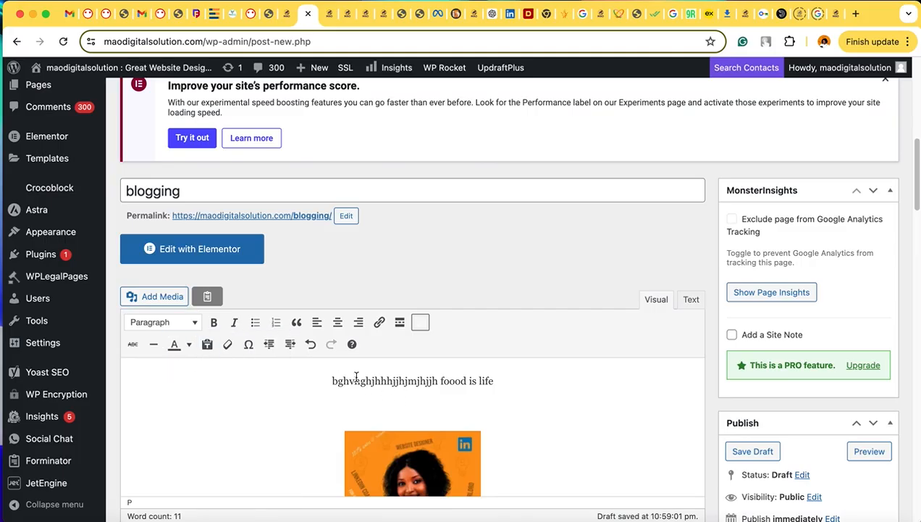
left_click(168, 323)
left_click(188, 420)
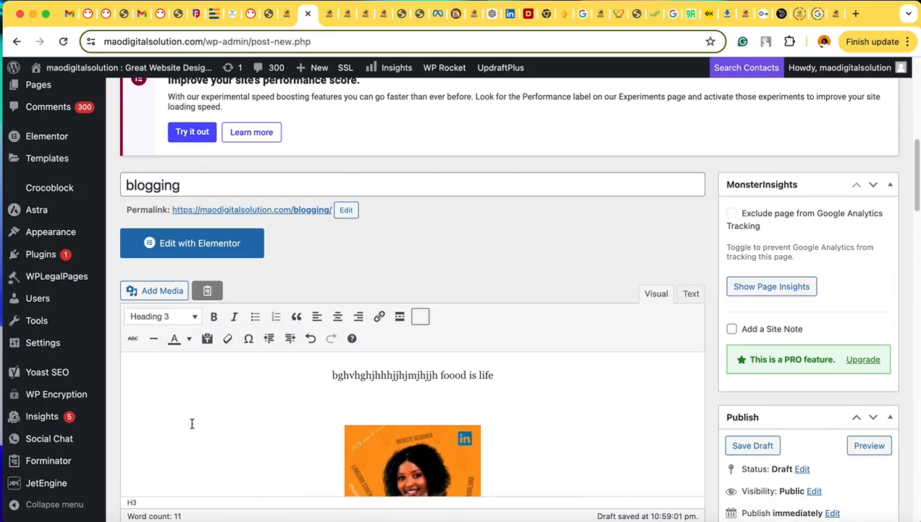
scroll(278, 418, "down", 5)
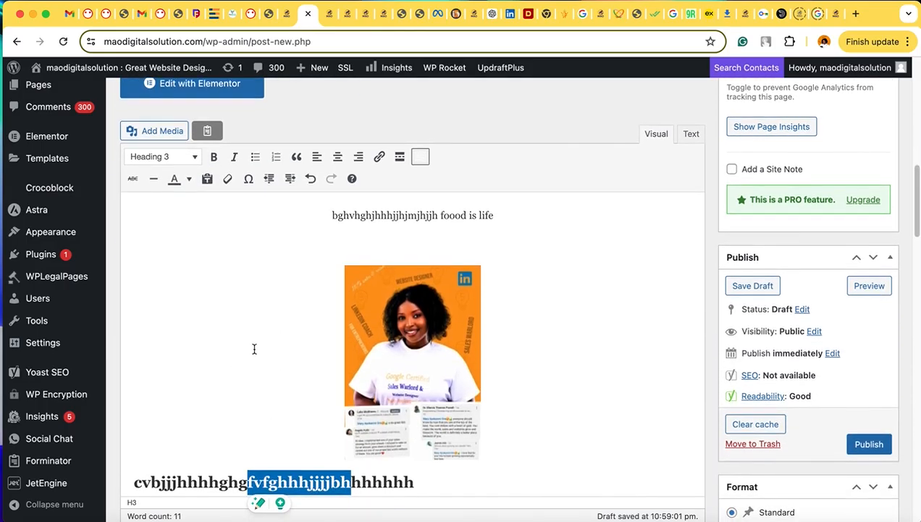
scroll(254, 340, "down", 5)
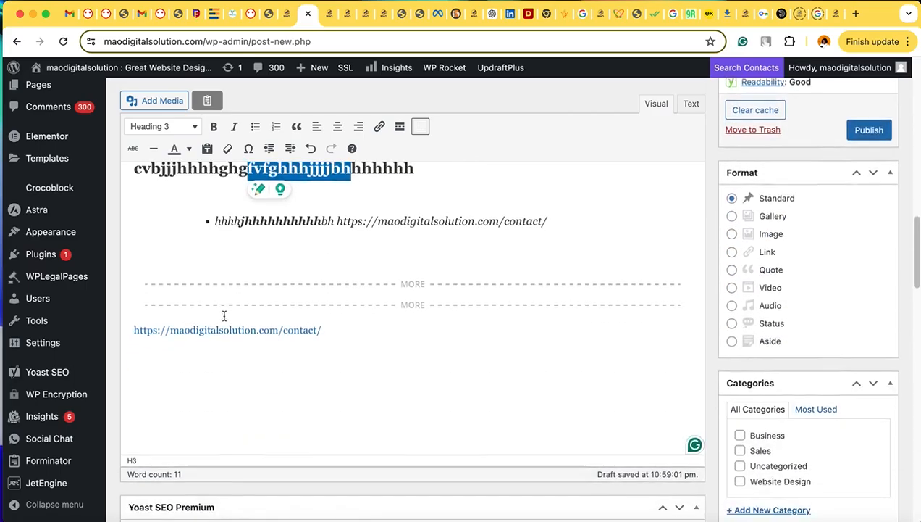
scroll(224, 317, "down", 5)
scroll(226, 314, "up", 5)
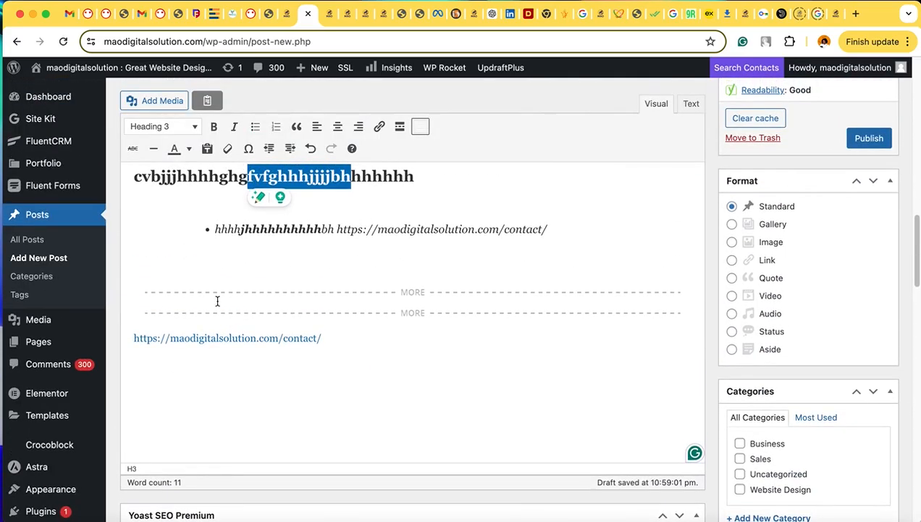
Step: Try the Preformatted style on the line below the body image, and return it to Paragraph format
left_click(190, 127)
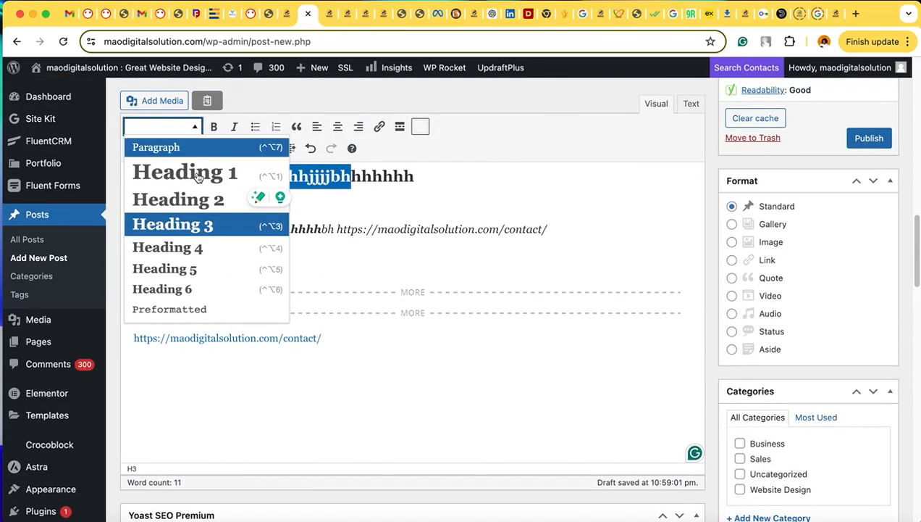
left_click(205, 307)
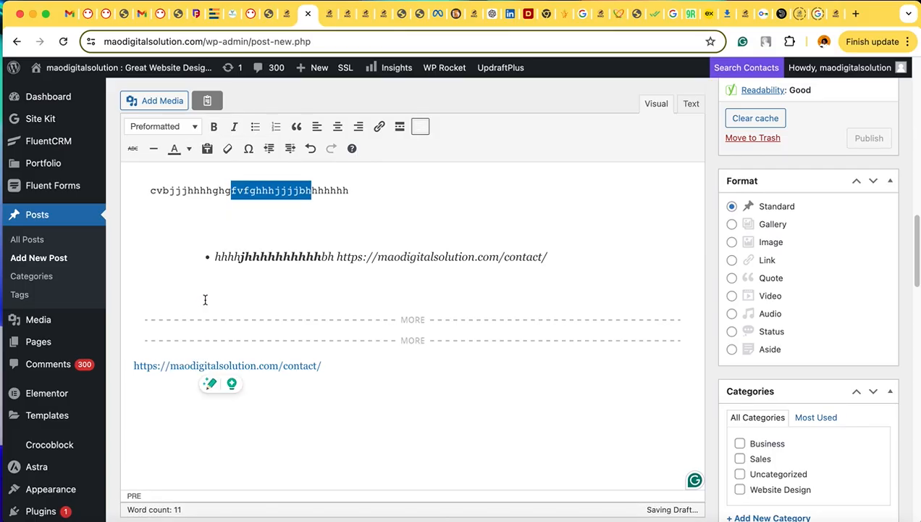
left_click(194, 129)
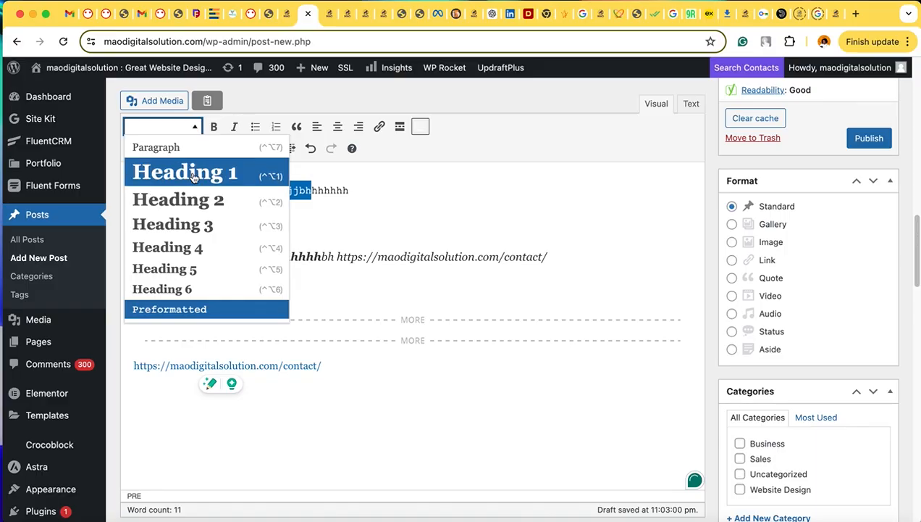
left_click(197, 149)
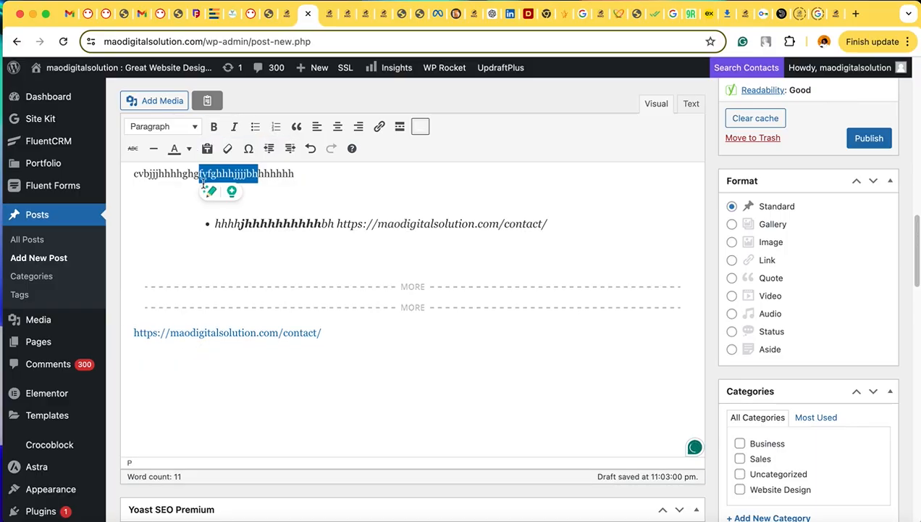
Step: Step the line below the body image through Heading 3 and Heading 2, ending with Heading 1
left_click(175, 128)
left_click(194, 226)
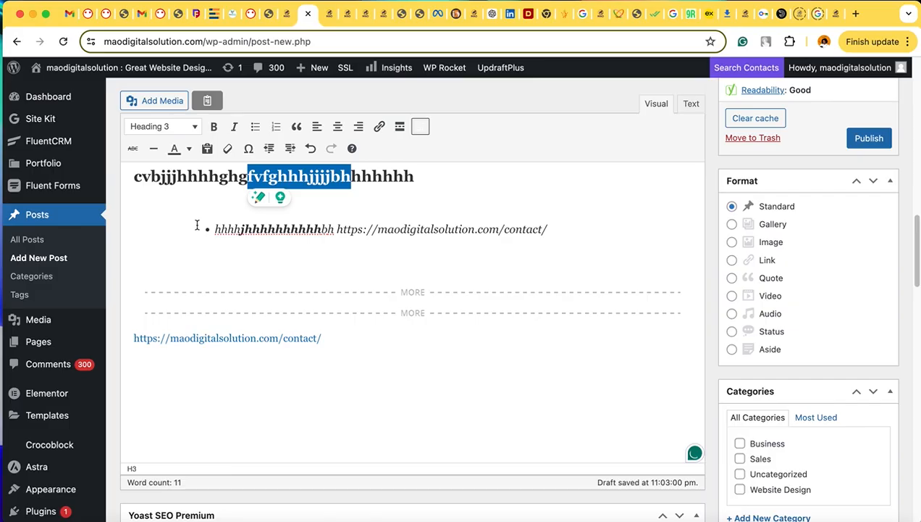
left_click(162, 129)
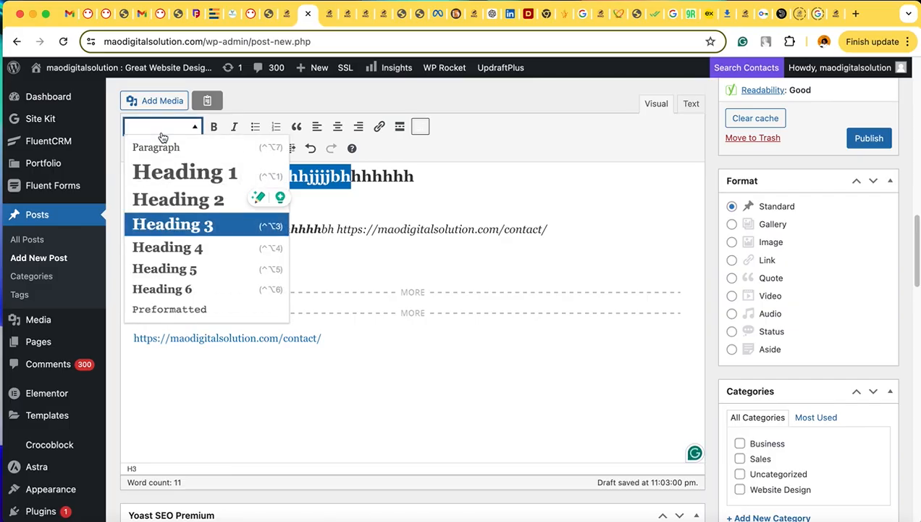
left_click(187, 202)
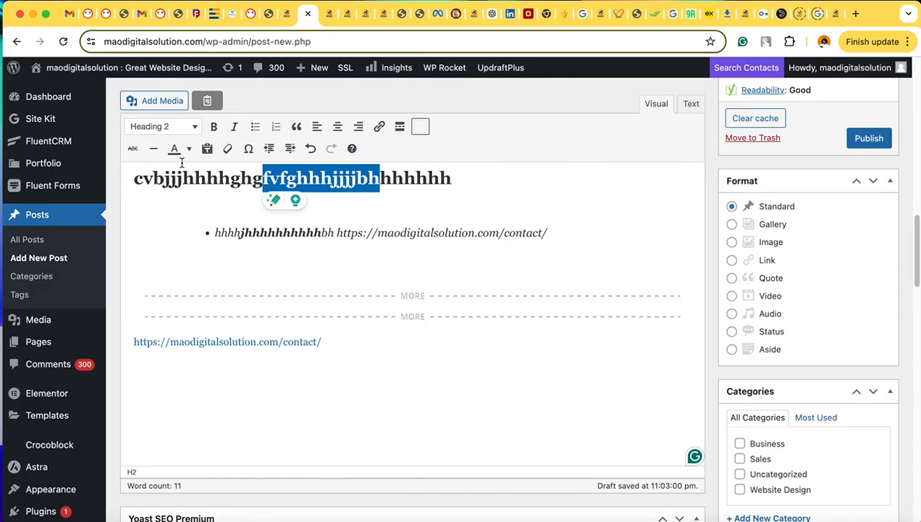
left_click(192, 129)
left_click(195, 176)
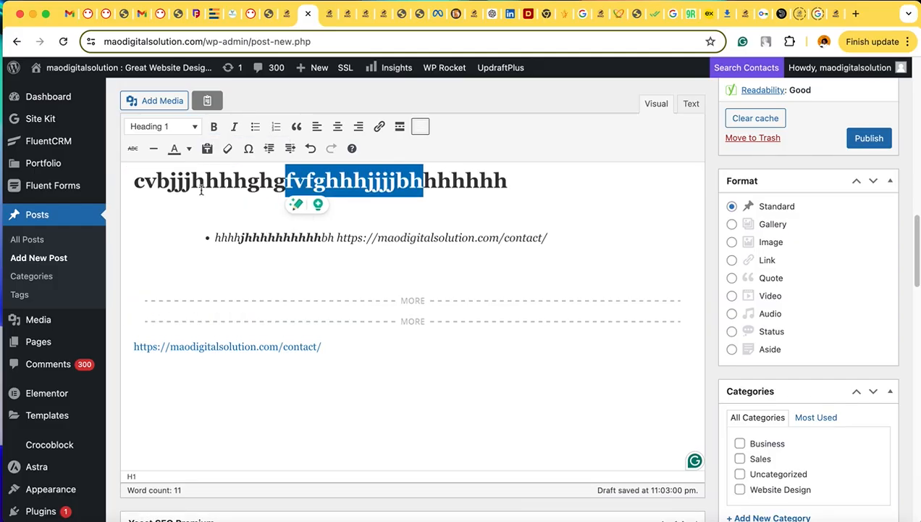
scroll(312, 280, "up", 4)
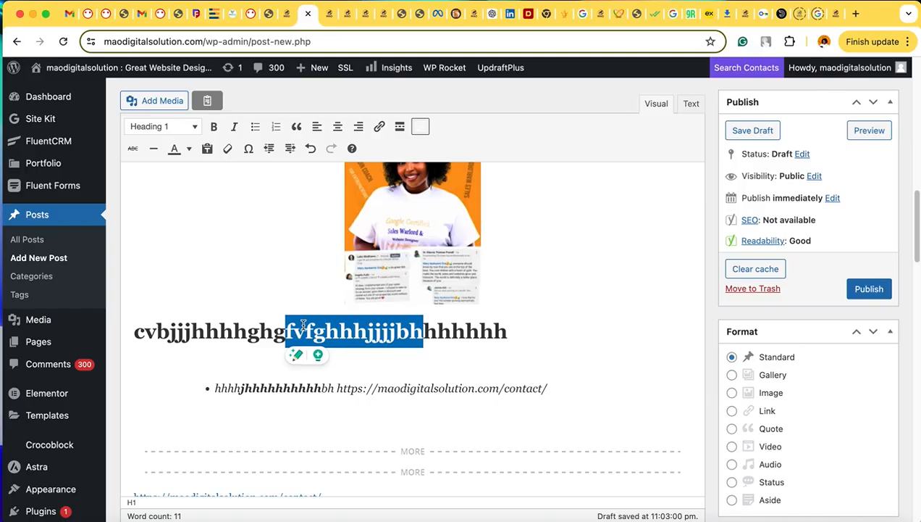
Step: Insert the lines "ggggggff" and "ghhhh" above the Heading 1 text, separated by single line breaks within the same heading
left_click(496, 356)
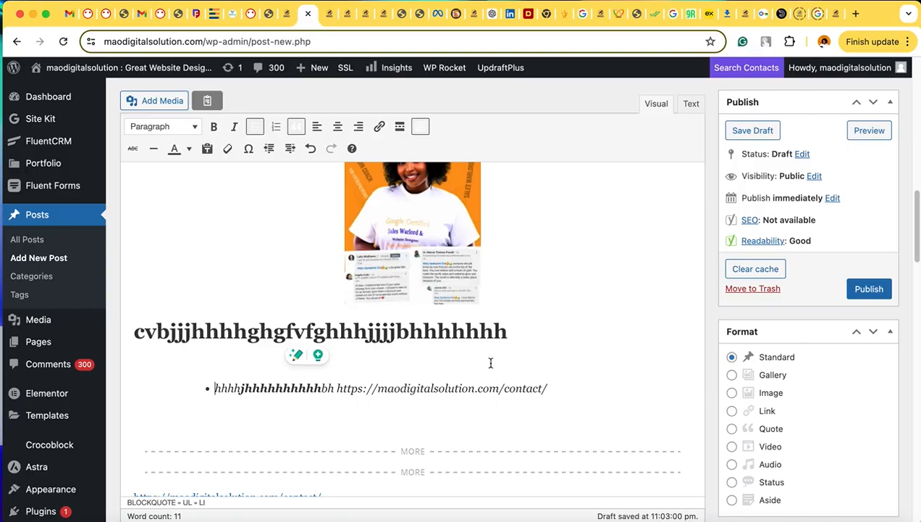
left_click_drag(206, 326, 452, 335)
left_click(153, 332)
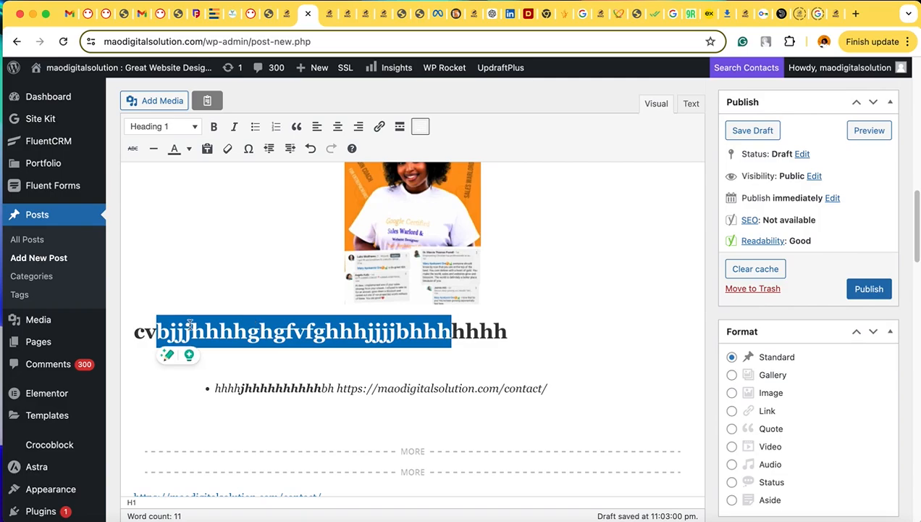
left_click(132, 331)
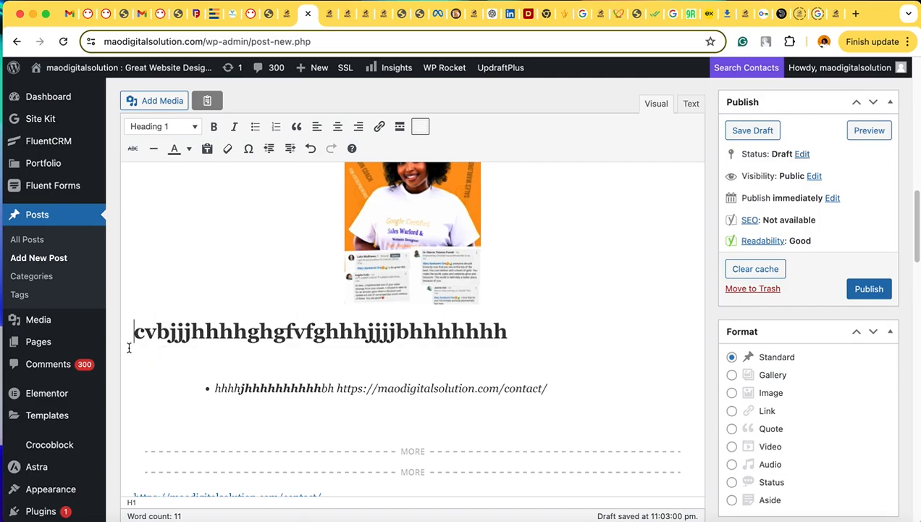
scroll(129, 348, "down", 1)
type("ggggggff")
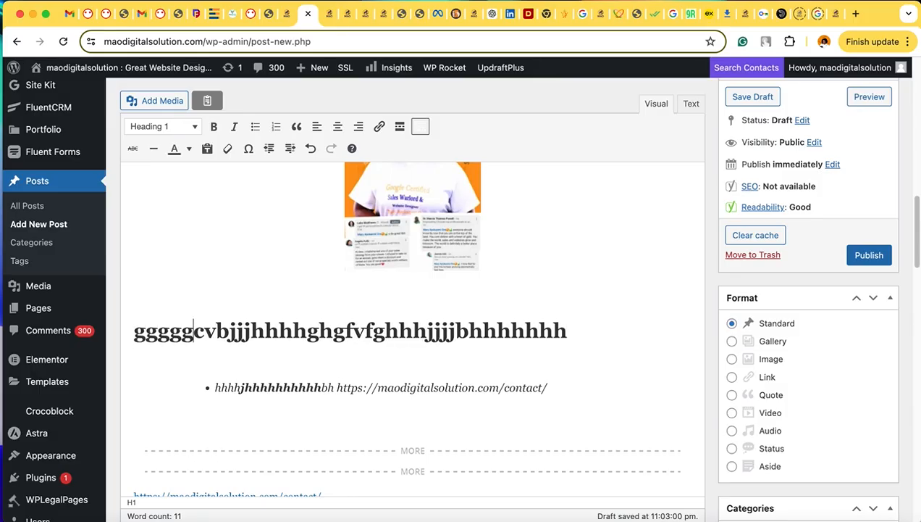
key("shift+Return")
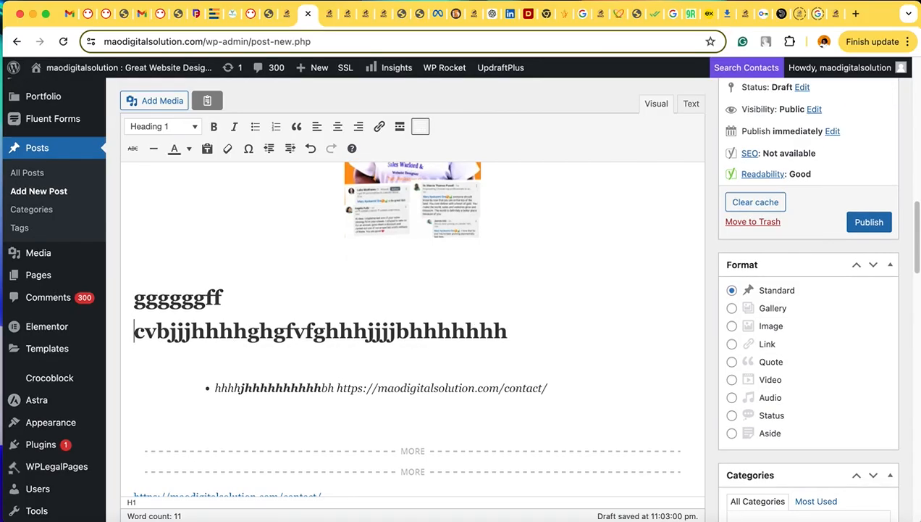
type("ghhhh")
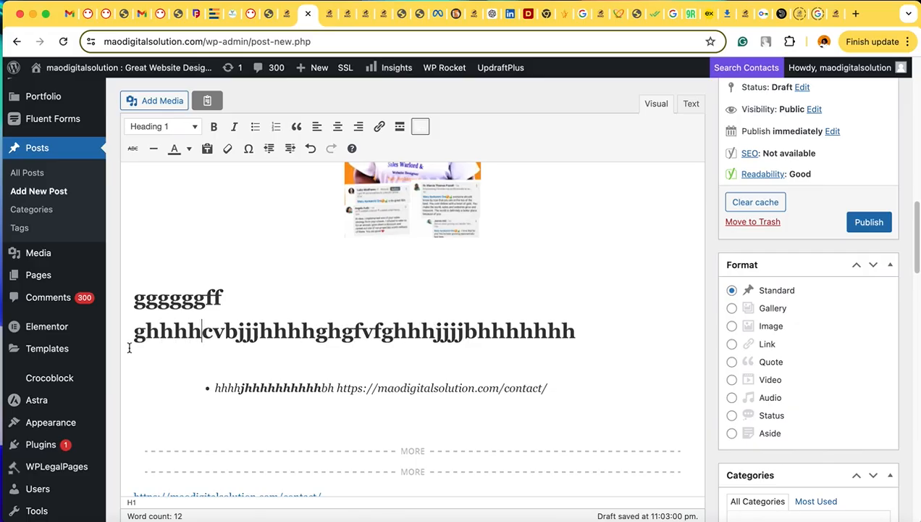
key("shift+Return")
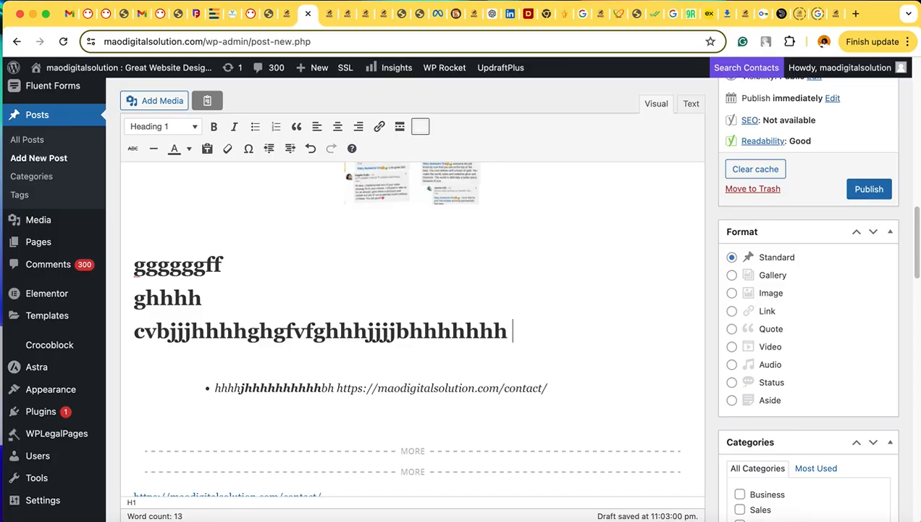
Step: Add a new paragraph reading "bhhhhj" below the heading lines and remove the blank paragraph between them
key("Return")
type("bhhhhj")
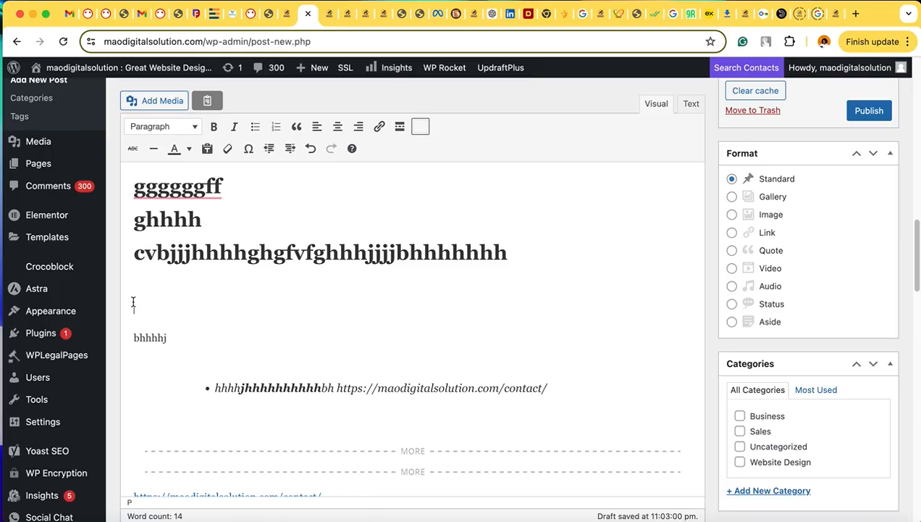
key("BackSpace")
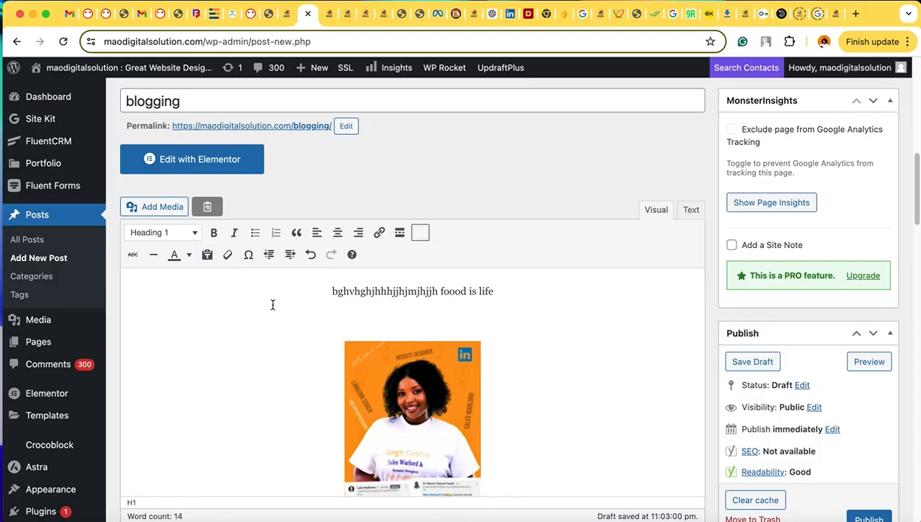
Step: Colour the middle letters of the jumbled word in the centred line above the body image orange
left_click(189, 257)
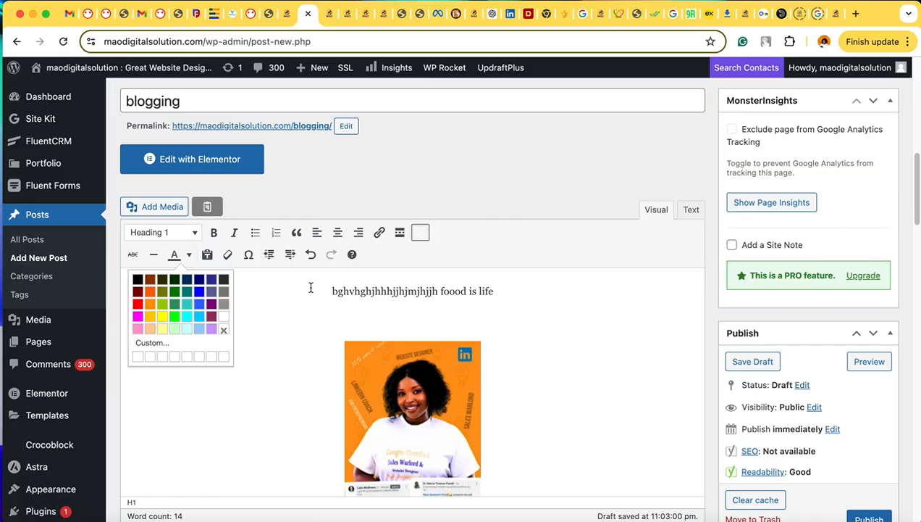
left_click_drag(360, 293, 432, 293)
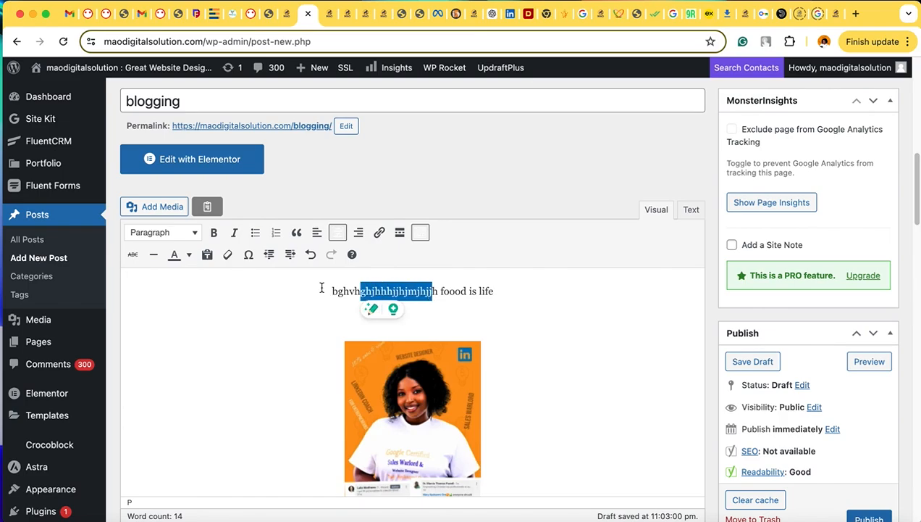
left_click(189, 257)
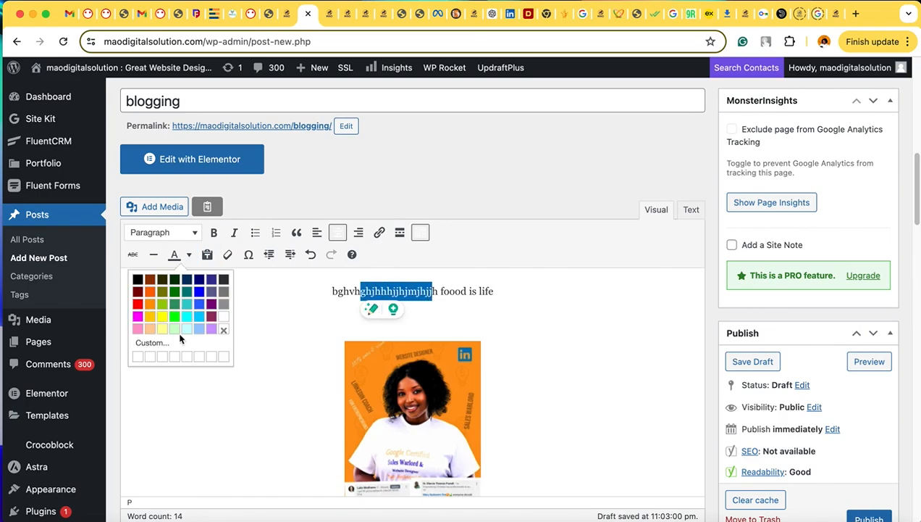
left_click(150, 303)
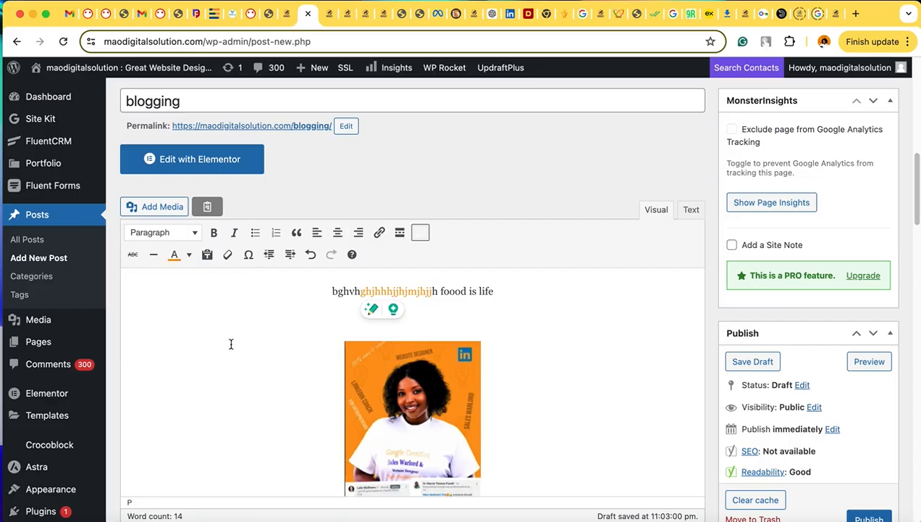
Step: Strike through the letters "ghvhghj" in the jumbled word above the image and replace them with the special character Π
left_click_drag(337, 290, 375, 290)
left_click(132, 254)
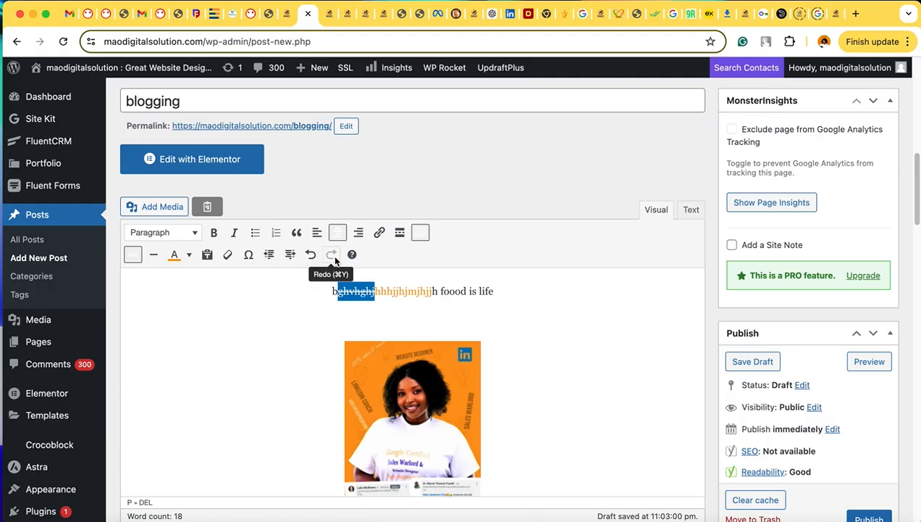
left_click(250, 255)
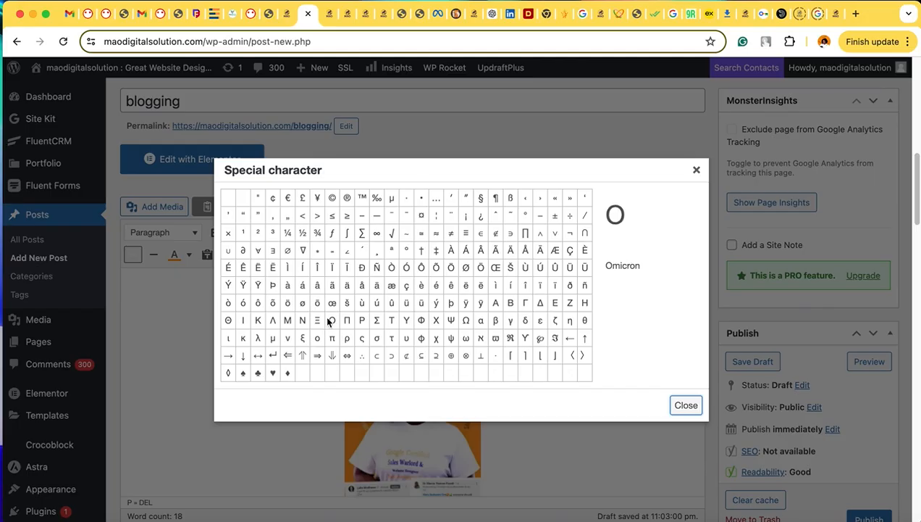
left_click(351, 319)
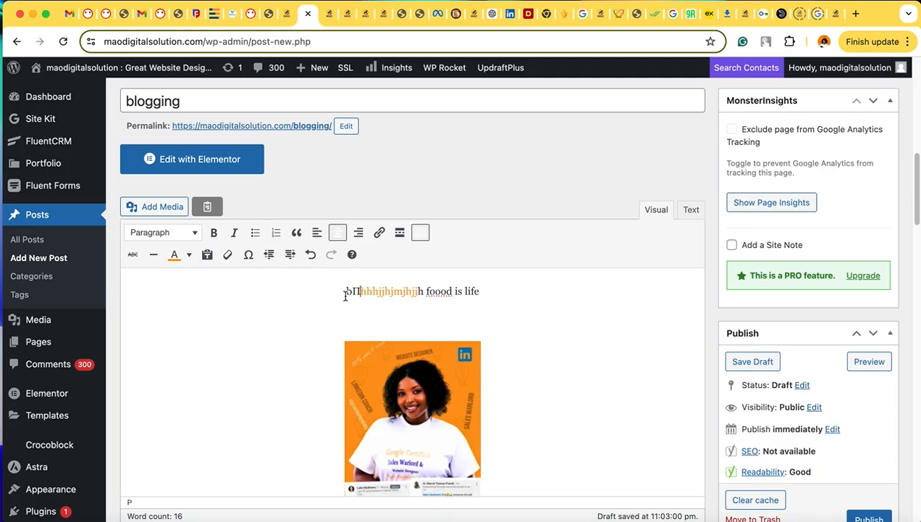
Step: Increase the indent of the centred text line above the body image four times
left_click_drag(345, 292, 440, 292)
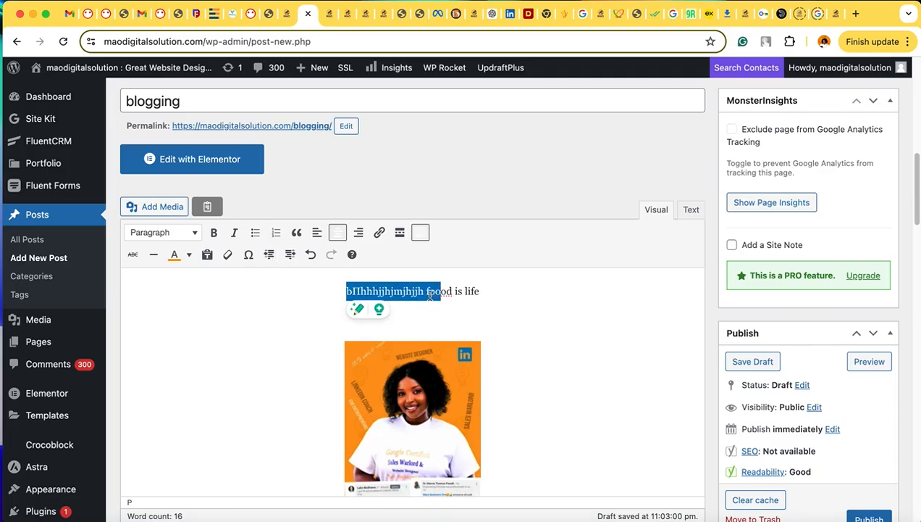
left_click(289, 257)
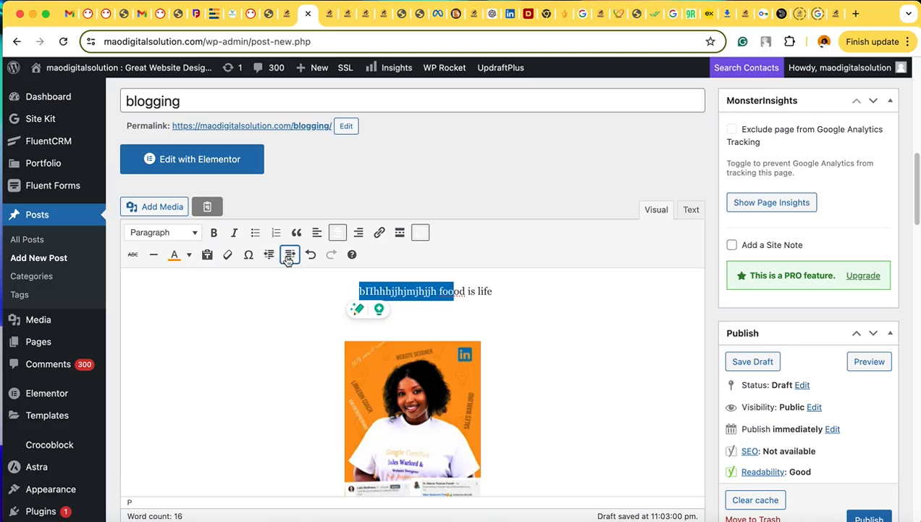
left_click(289, 257)
left_click(289, 258)
left_click(289, 257)
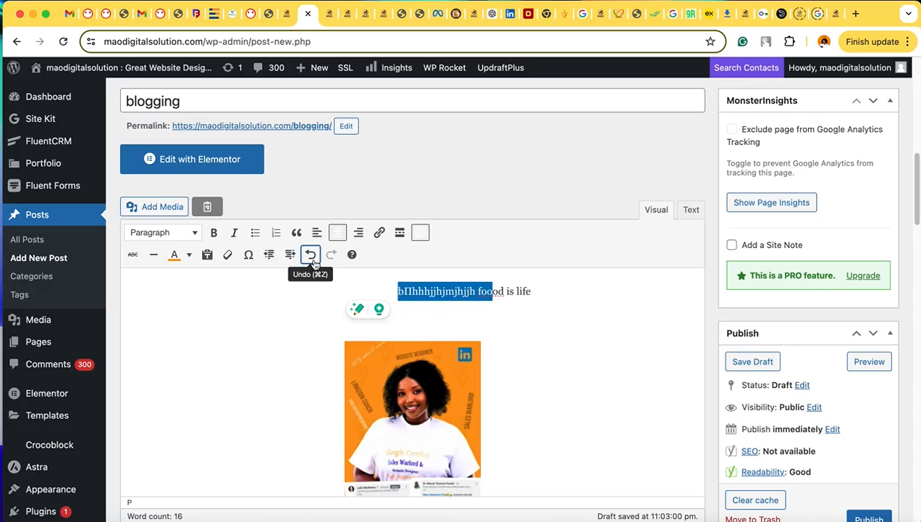
Step: Undo the four indent increases on the line above the image and redo one of them
left_click(312, 259)
left_click(312, 259)
left_click(312, 260)
left_click(312, 260)
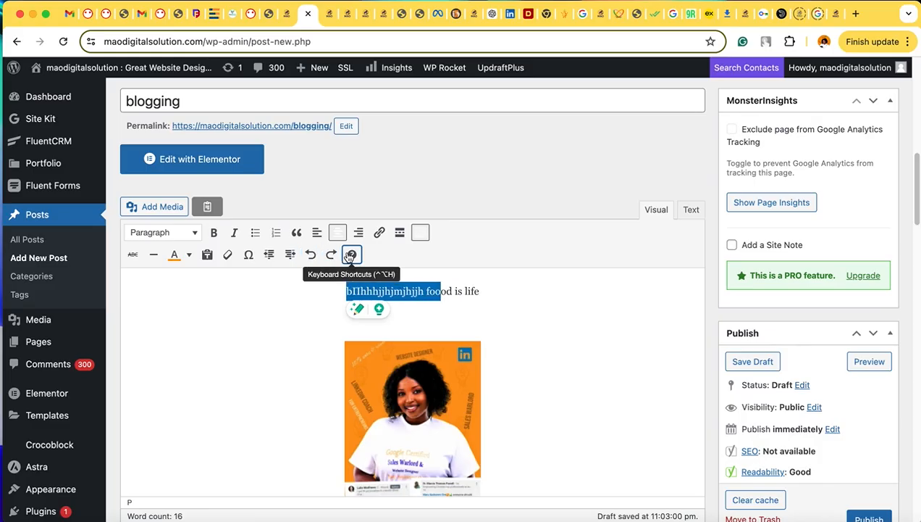
left_click(331, 255)
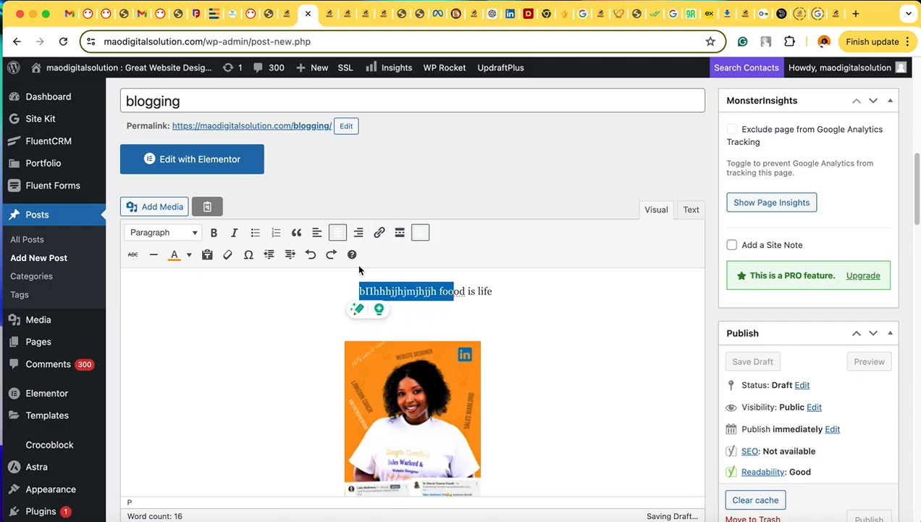
Step: Read through the editor's keyboard shortcuts reference down to the focus shortcuts and close it
left_click(352, 254)
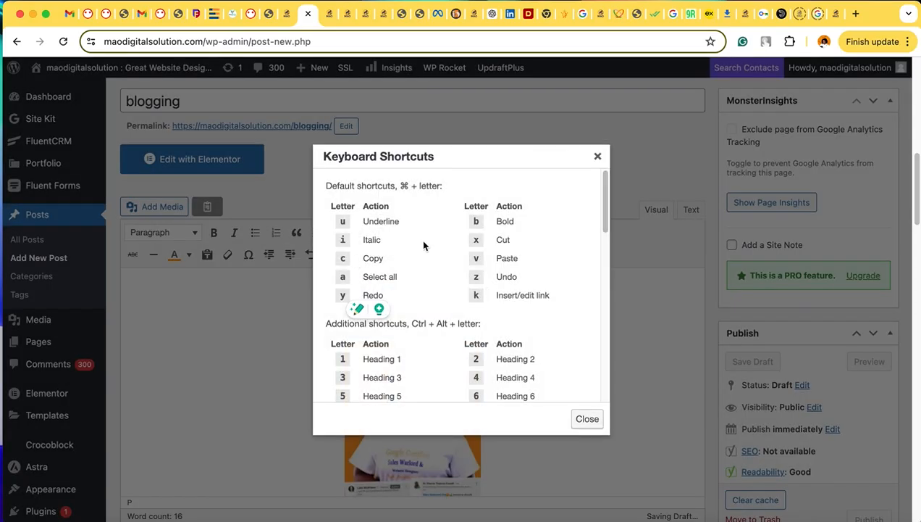
scroll(445, 330, "down", 10)
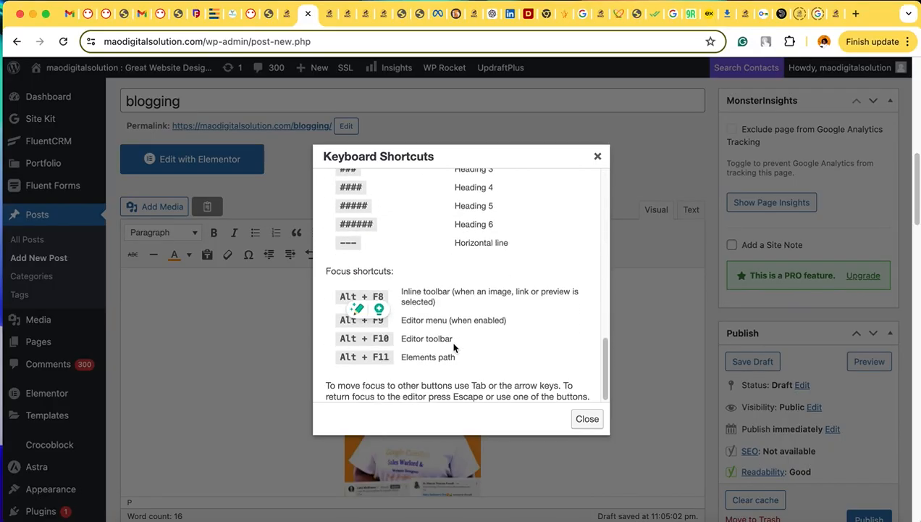
left_click(576, 424)
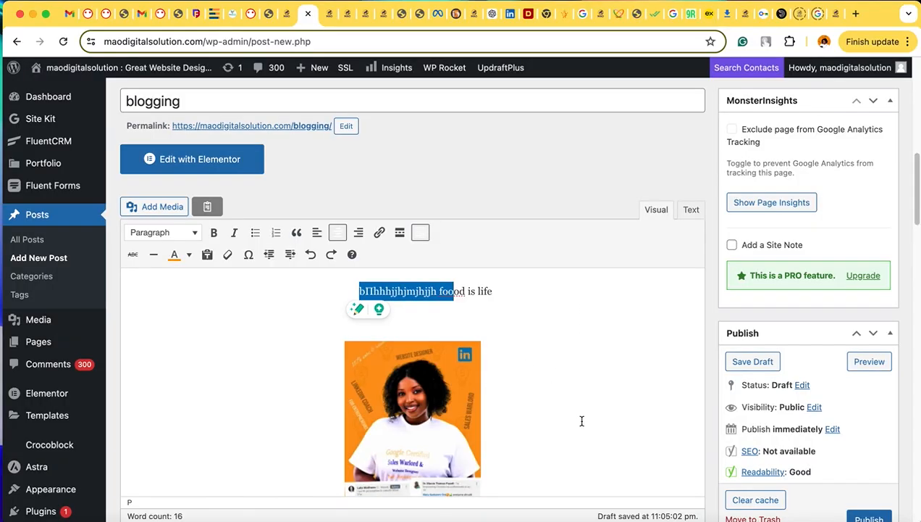
Step: Review the post's body content, SEO settings, featured image and WP Rocket options in the editor
scroll(539, 355, "down", 10)
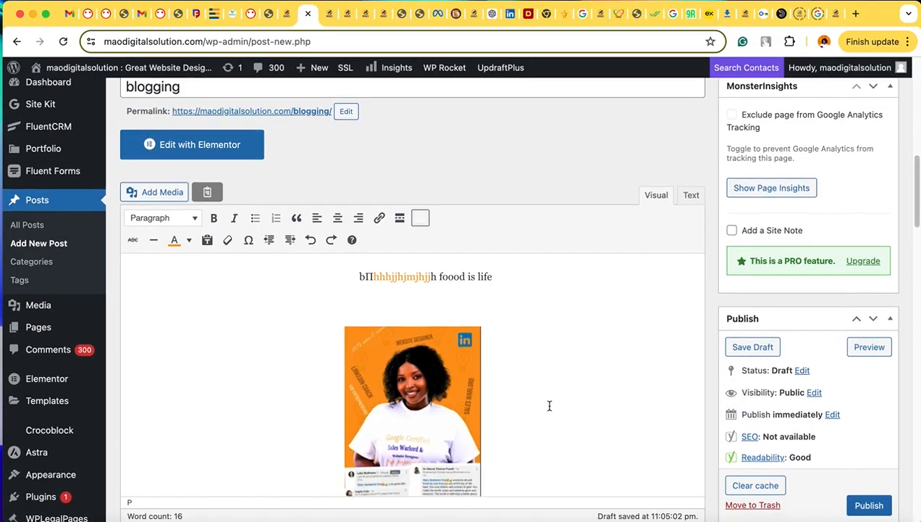
scroll(550, 411, "down", 5)
scroll(550, 411, "up", 15)
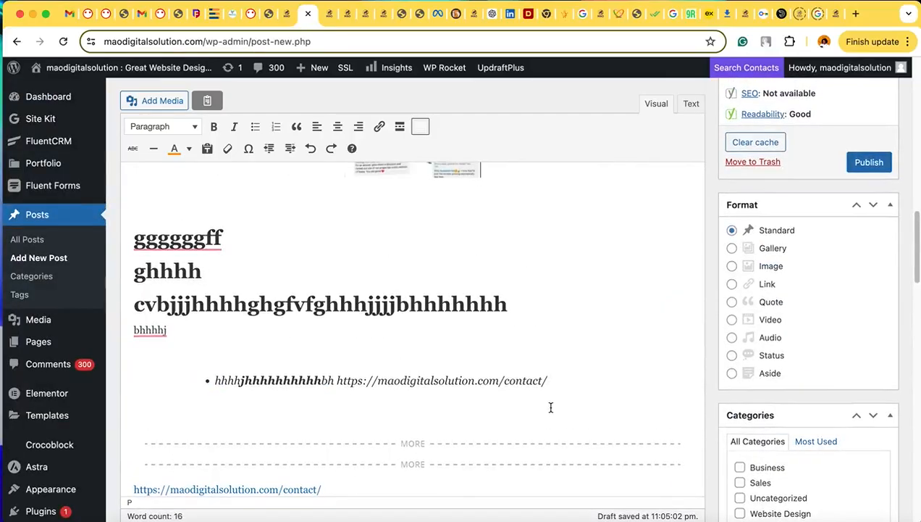
scroll(550, 410, "down", 8)
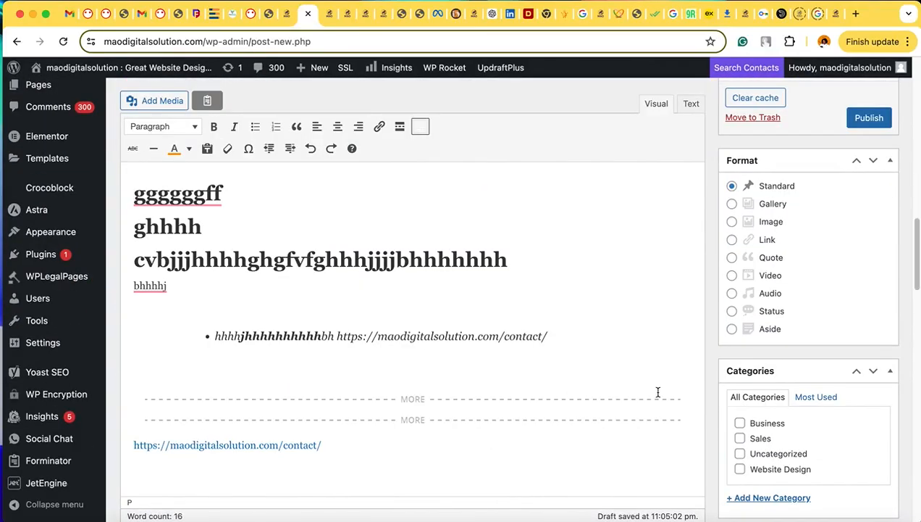
scroll(658, 392, "down", 15)
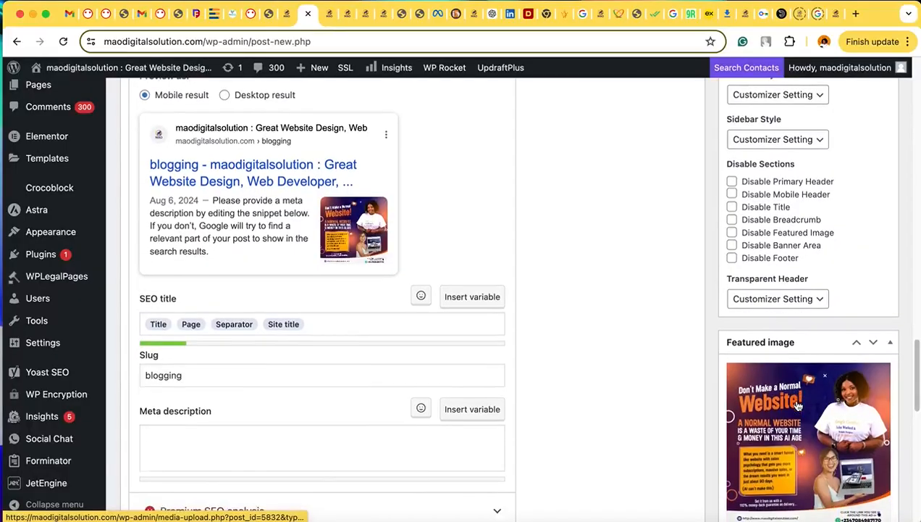
scroll(797, 406, "down", 5)
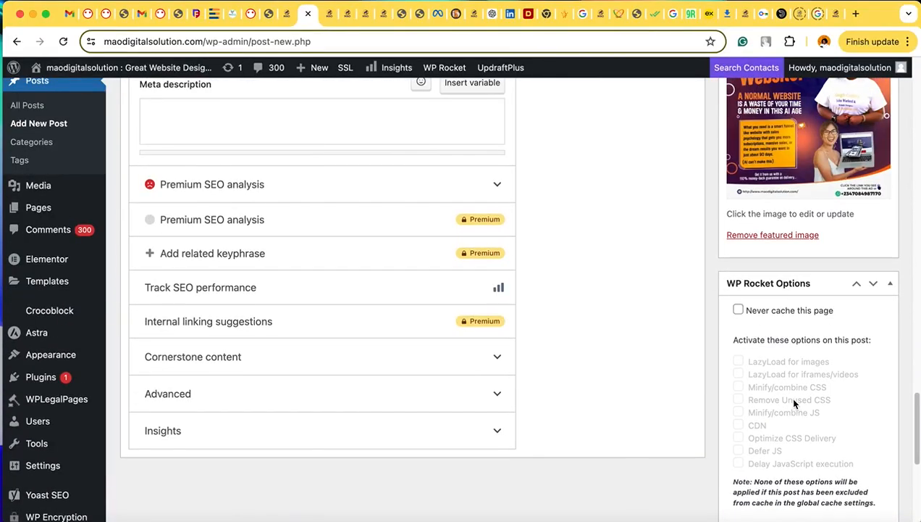
scroll(794, 401, "up", 15)
scroll(788, 396, "up", 10)
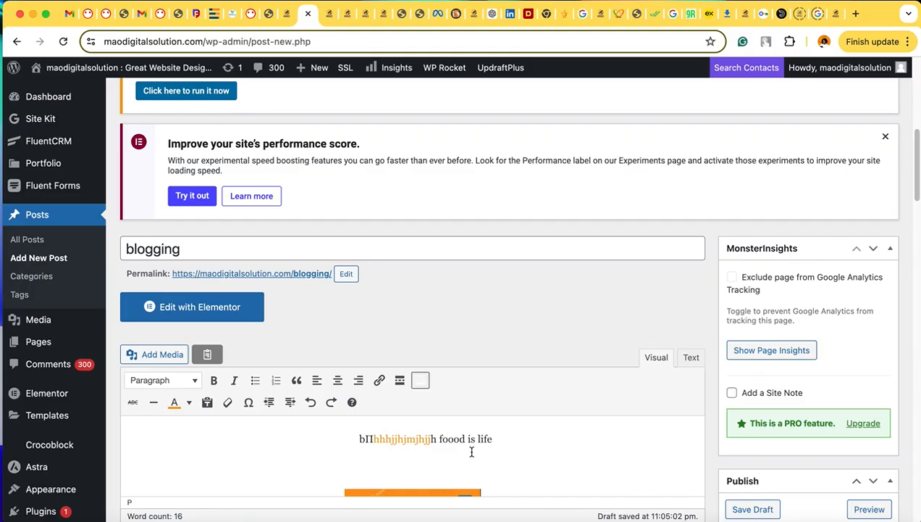
Step: Examine the post's publish, format, category and tag options alongside the finished body content
scroll(472, 451, "down", 5)
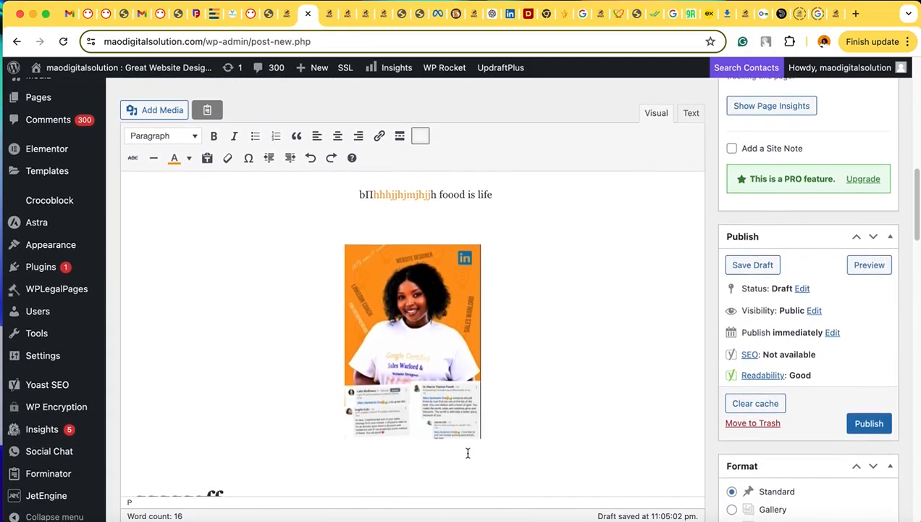
scroll(468, 453, "down", 3)
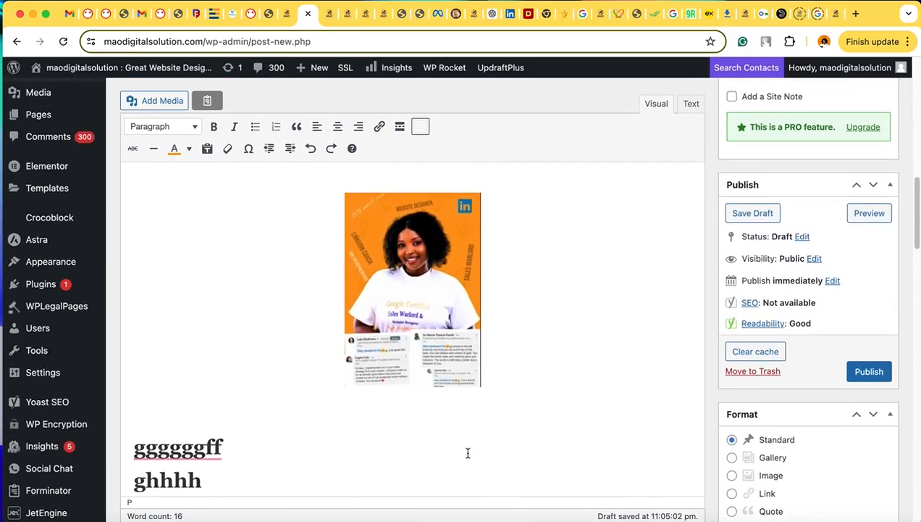
scroll(468, 453, "up", 15)
scroll(466, 450, "down", 5)
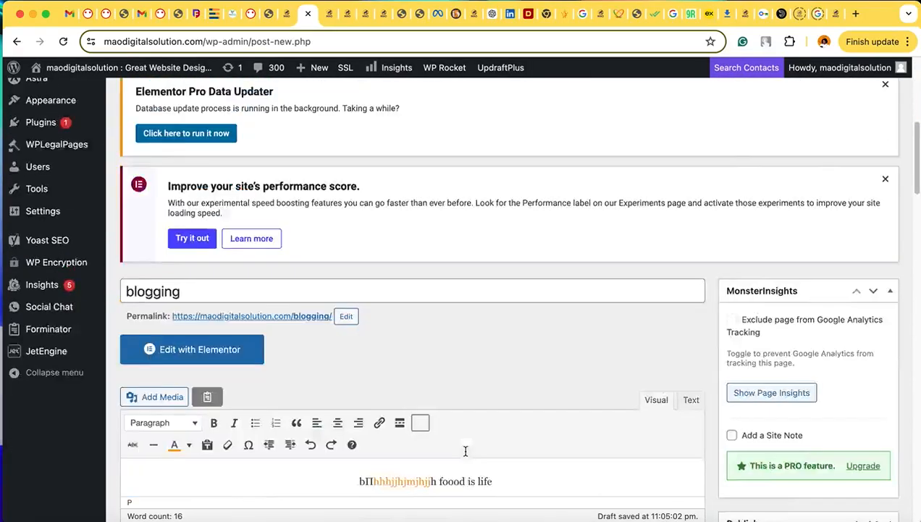
scroll(465, 451, "down", 10)
scroll(466, 450, "up", 8)
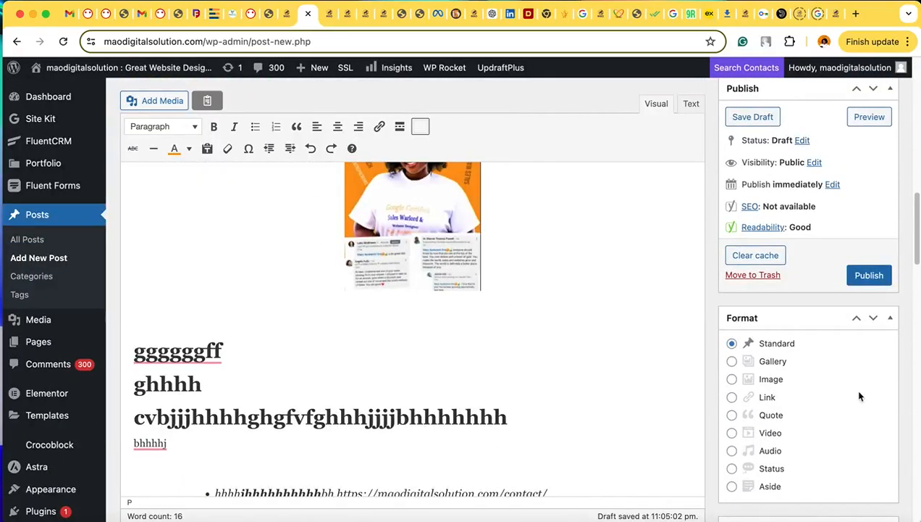
scroll(880, 195, "up", 1)
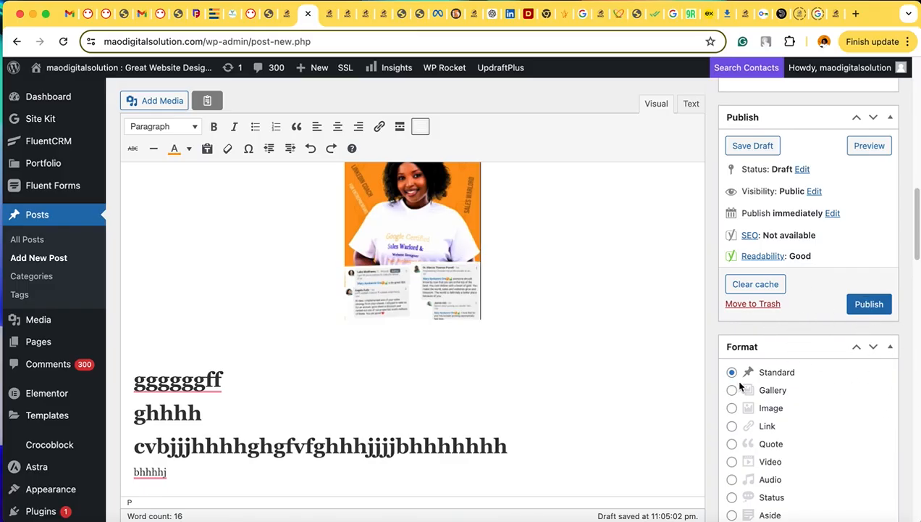
scroll(771, 453, "down", 6)
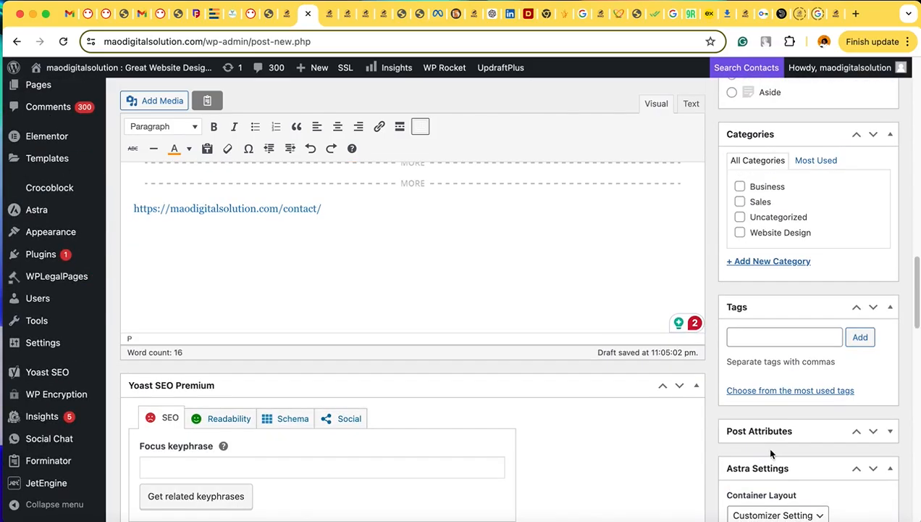
scroll(771, 453, "down", 3)
scroll(766, 455, "up", 5)
scroll(759, 450, "up", 10)
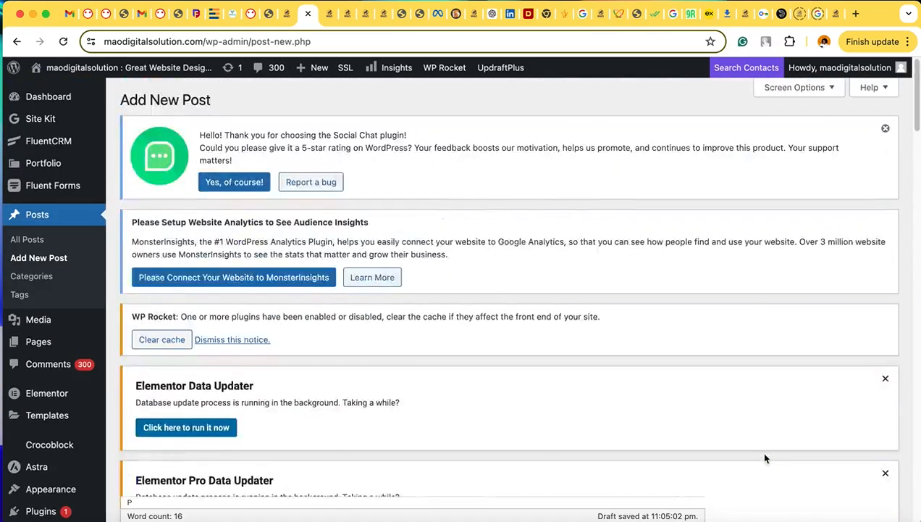
scroll(767, 457, "down", 8)
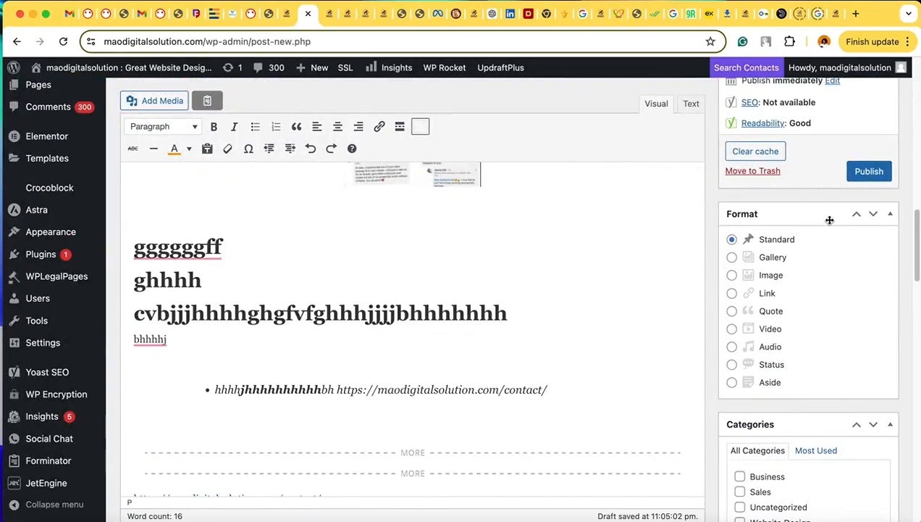
scroll(822, 281, "up", 3)
scroll(775, 406, "up", 4)
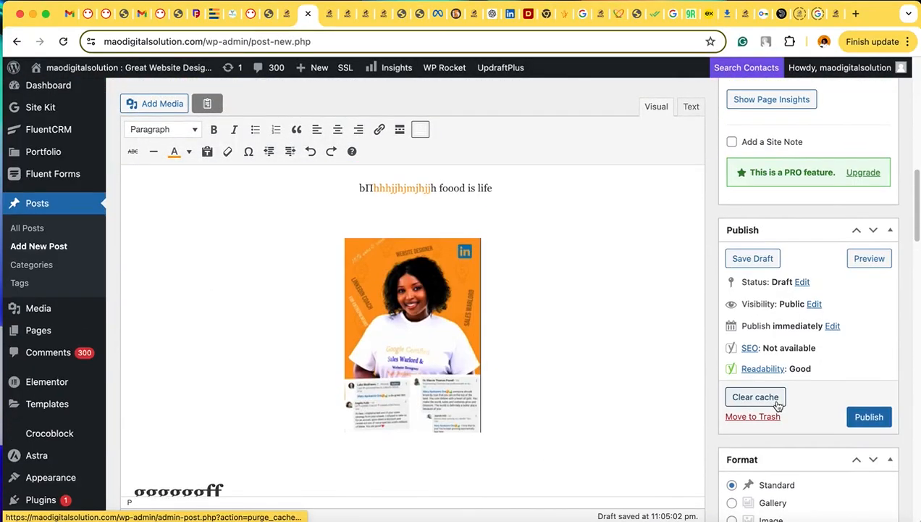
Step: Preview the draft post, look through its featured image and body content, and dismiss the sign-up form popup
left_click(868, 259)
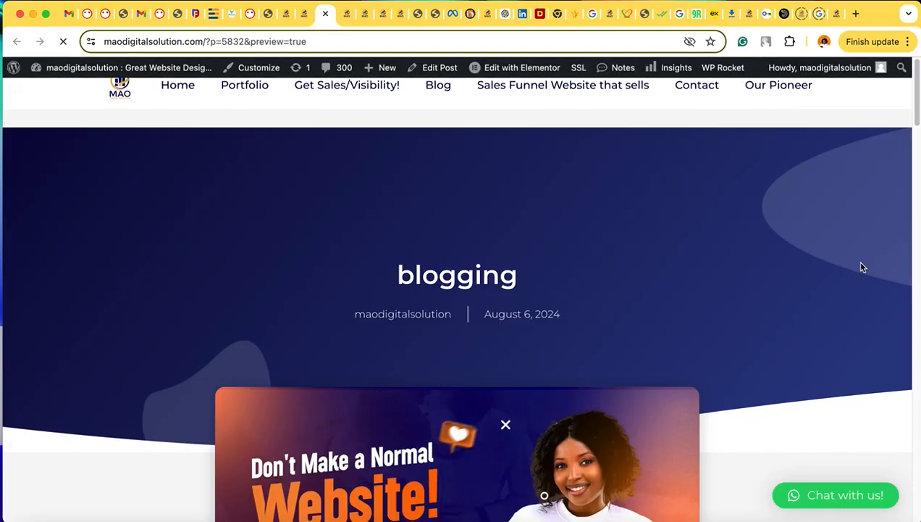
scroll(703, 406, "down", 5)
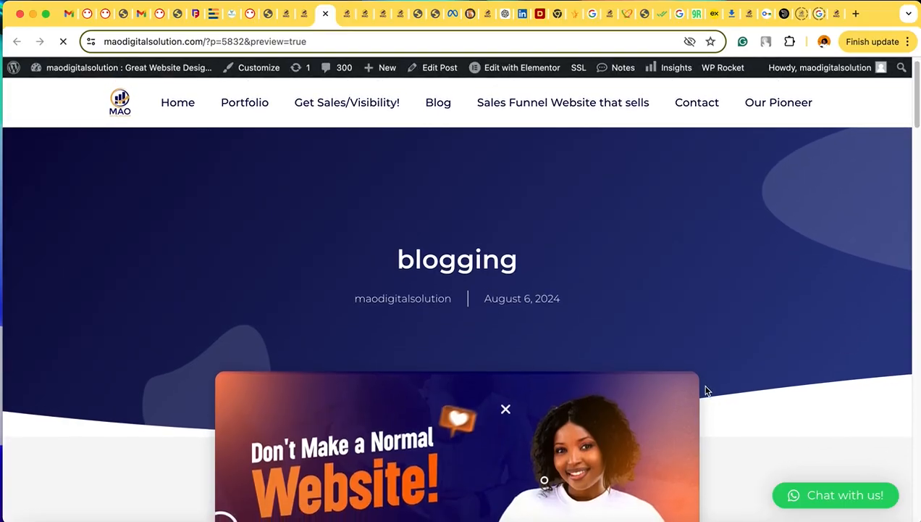
scroll(704, 414, "down", 3)
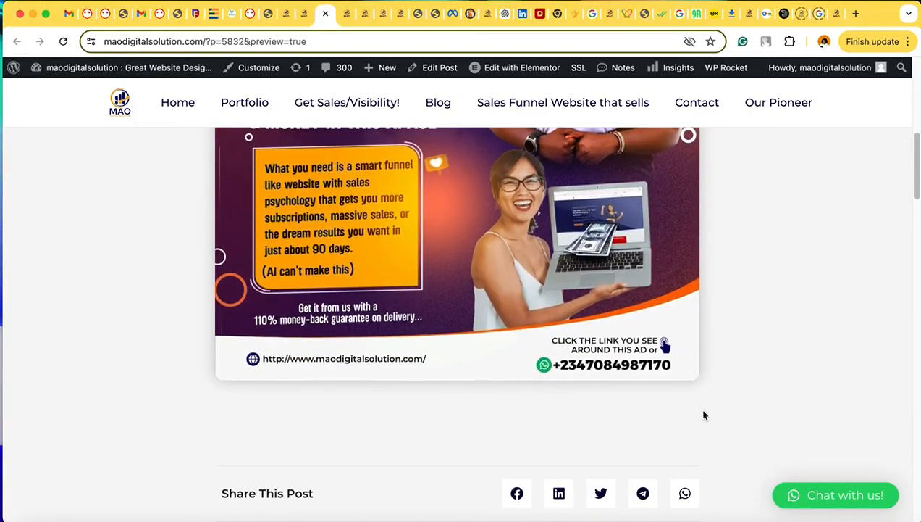
scroll(706, 416, "down", 3)
scroll(705, 417, "down", 3)
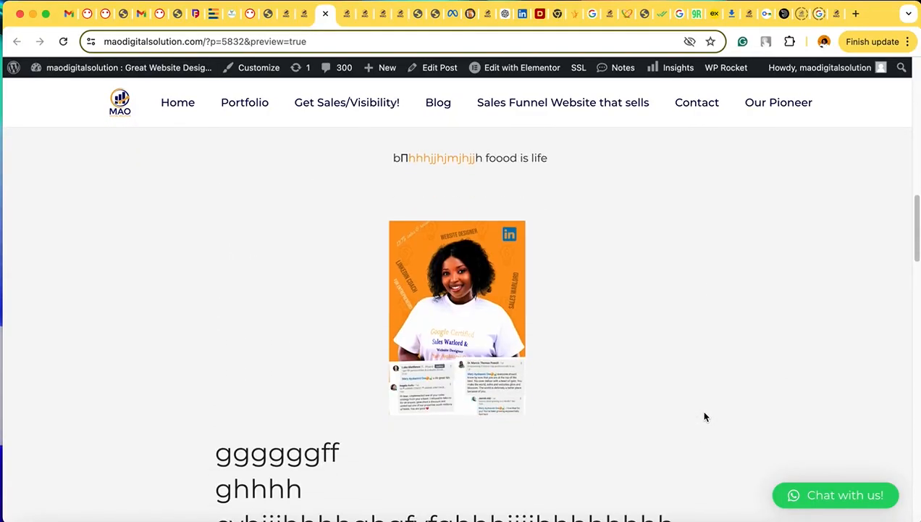
scroll(706, 418, "down", 4)
scroll(707, 406, "up", 1)
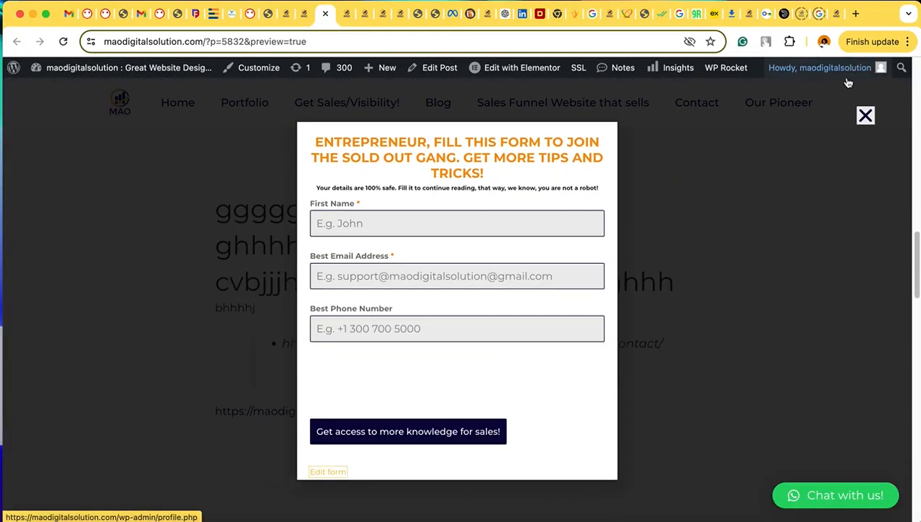
left_click(866, 116)
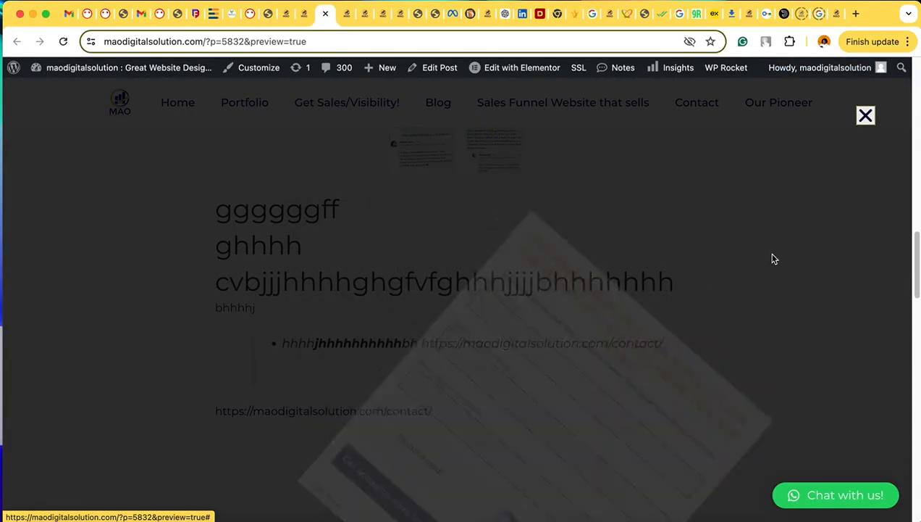
Step: Examine the whole previewed post, from the title banner and featured image through the body text to the comment and related-post sections
scroll(768, 260, "up", 15)
scroll(768, 259, "up", 3)
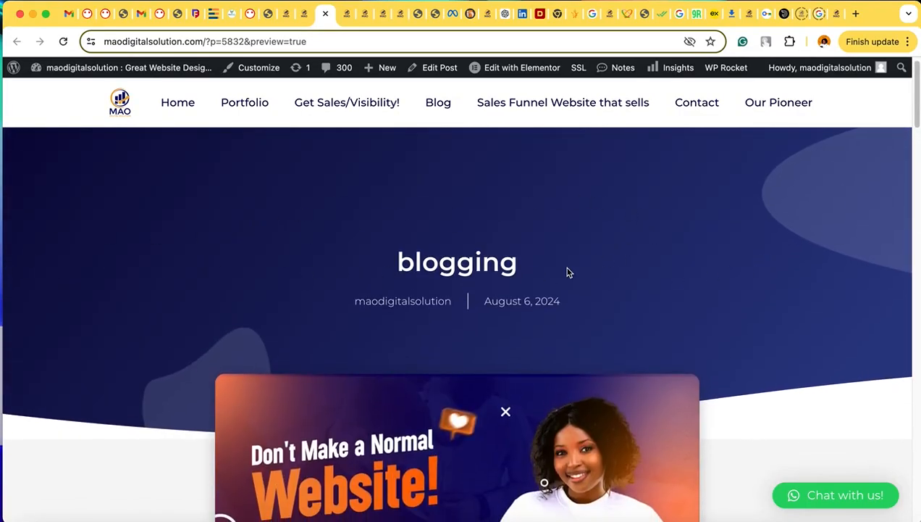
scroll(586, 261, "down", 10)
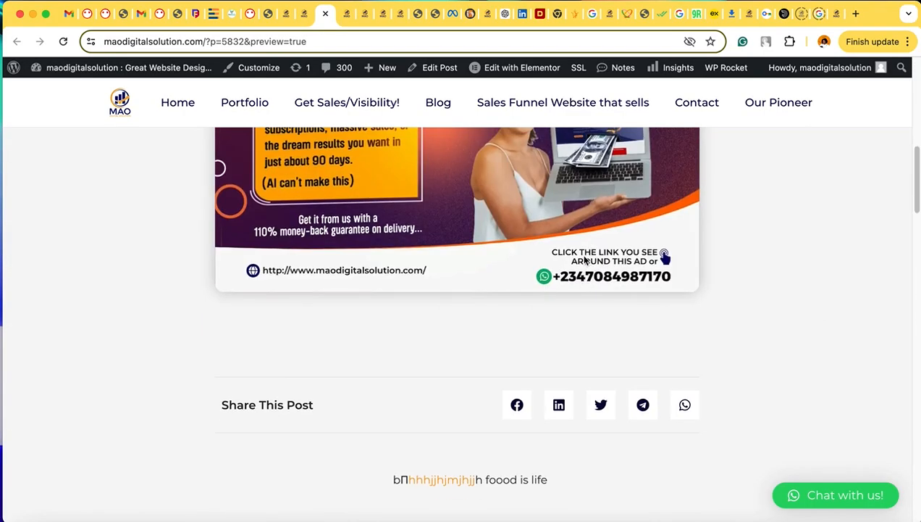
scroll(584, 261, "down", 10)
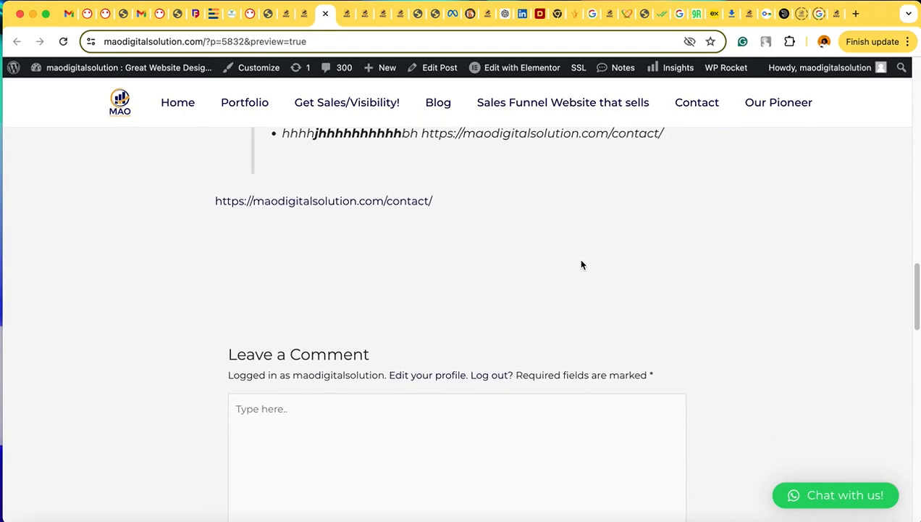
scroll(580, 264, "down", 15)
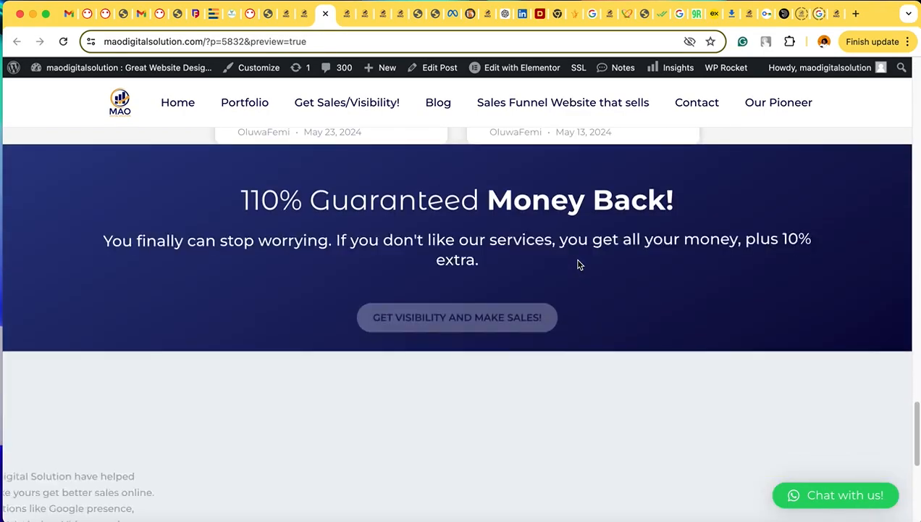
scroll(578, 265, "down", 5)
scroll(578, 264, "up", 20)
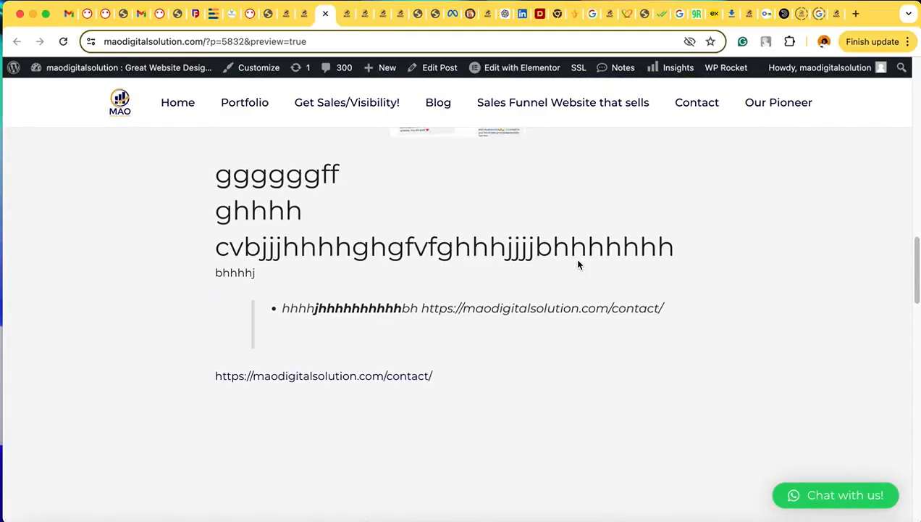
scroll(578, 264, "up", 20)
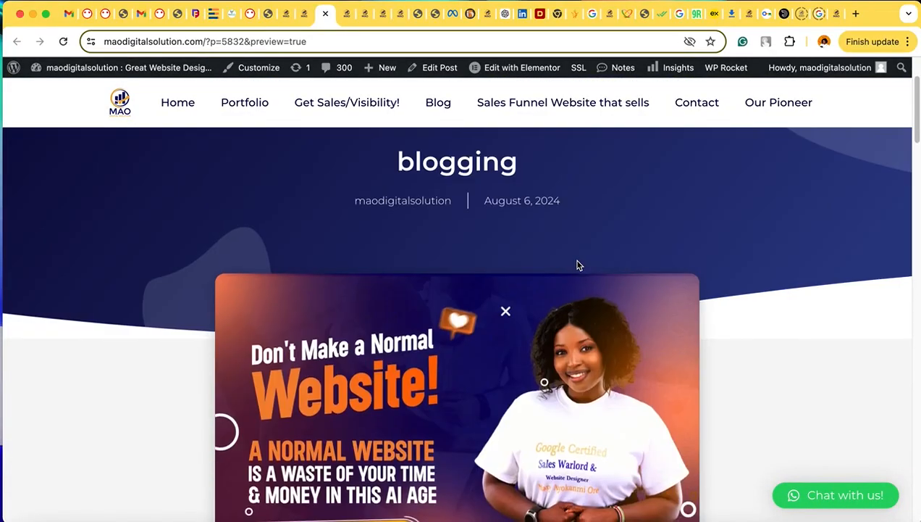
scroll(578, 265, "up", 3)
scroll(577, 264, "down", 20)
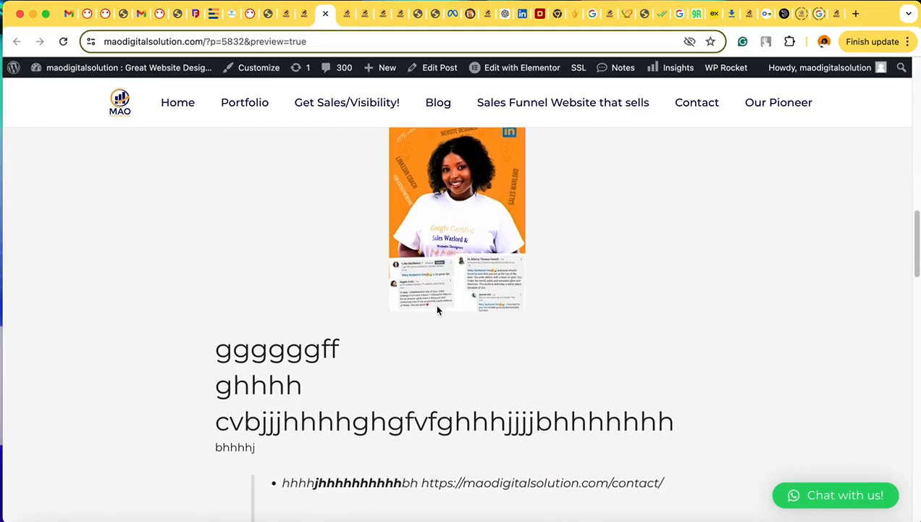
scroll(427, 312, "down", 15)
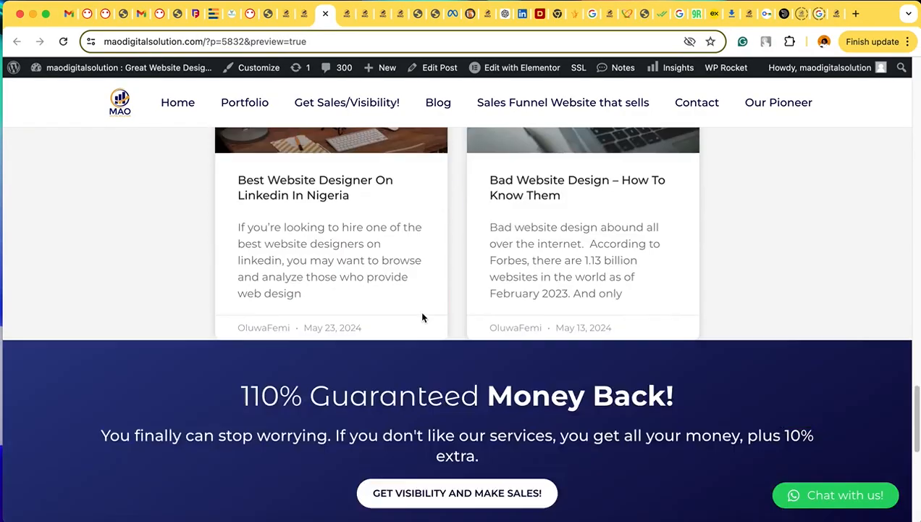
scroll(424, 317, "up", 15)
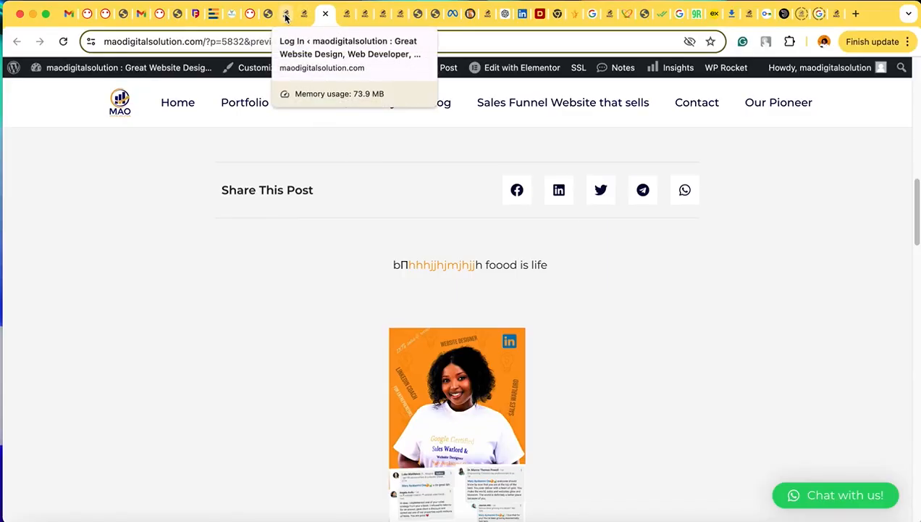
Step: Return from the preview to the post editor at the start of the body text
left_click(286, 17)
left_click(307, 14)
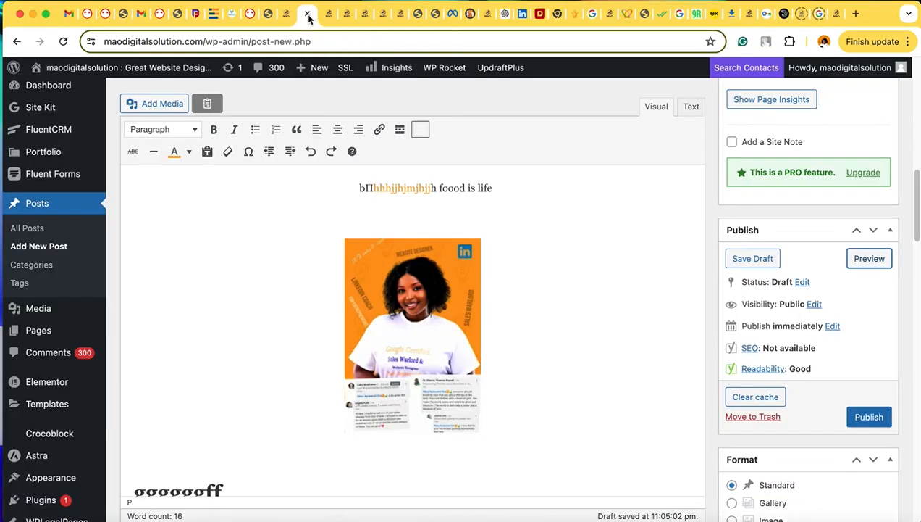
scroll(326, 247, "up", 2)
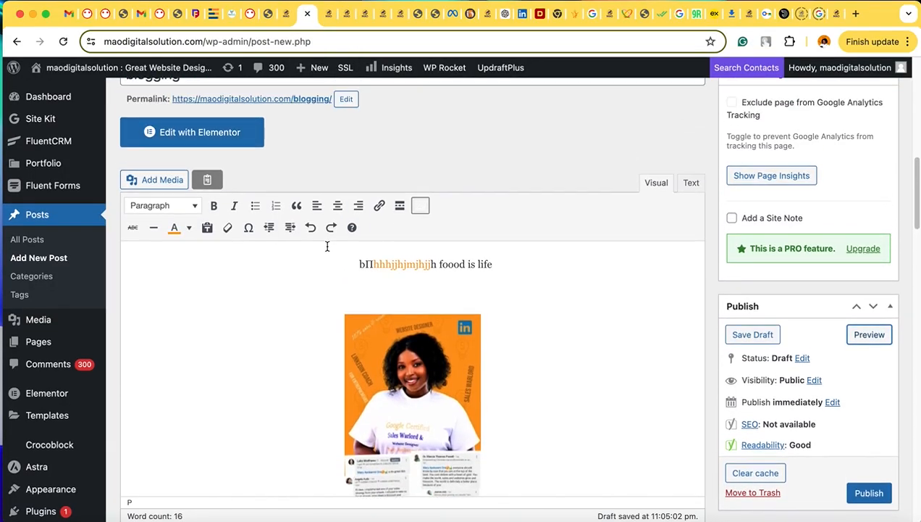
scroll(327, 245, "down", 10)
scroll(327, 245, "up", 3)
scroll(328, 247, "up", 4)
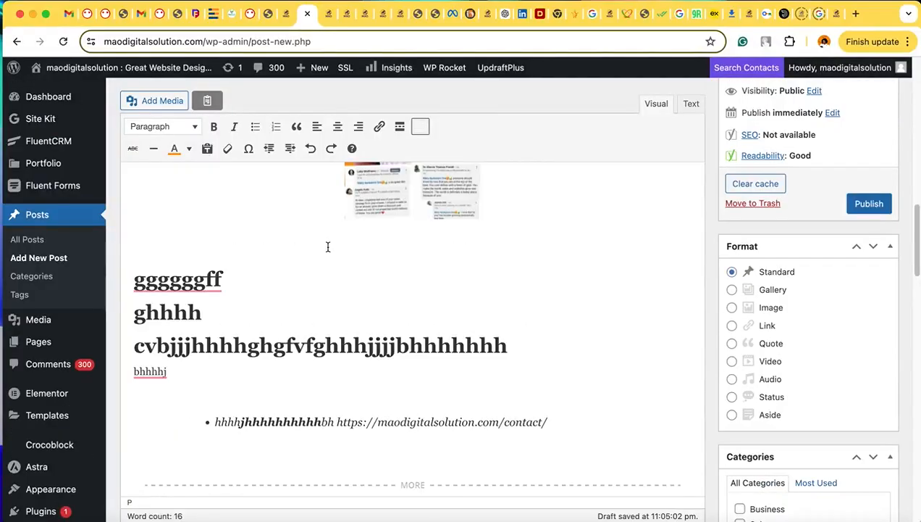
left_click(376, 207)
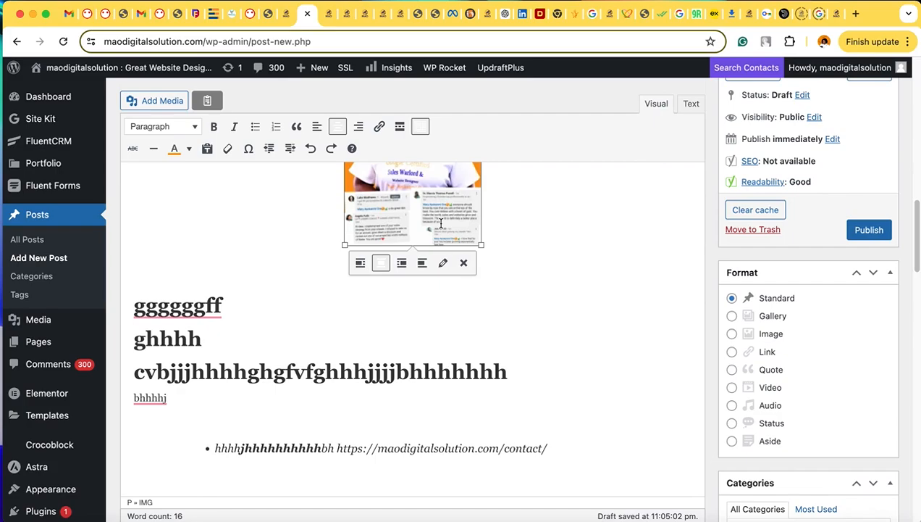
scroll(436, 232, "up", 5)
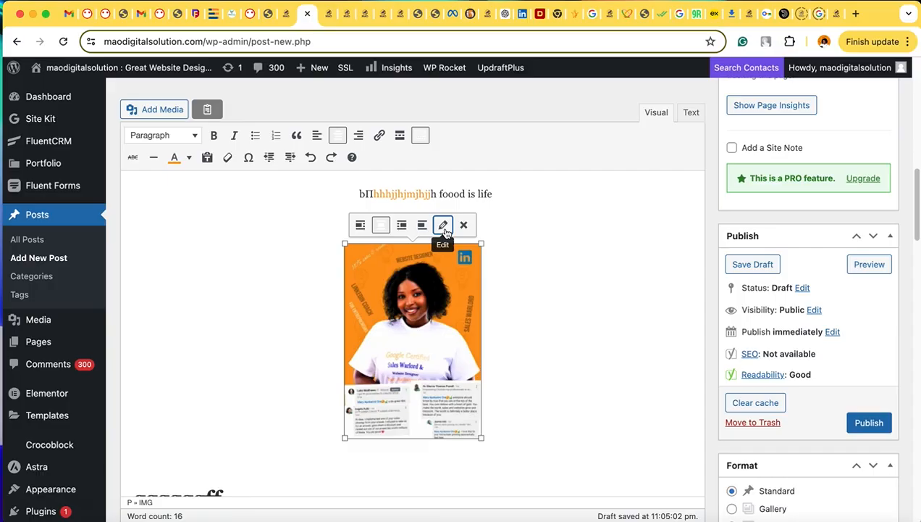
left_click(444, 225)
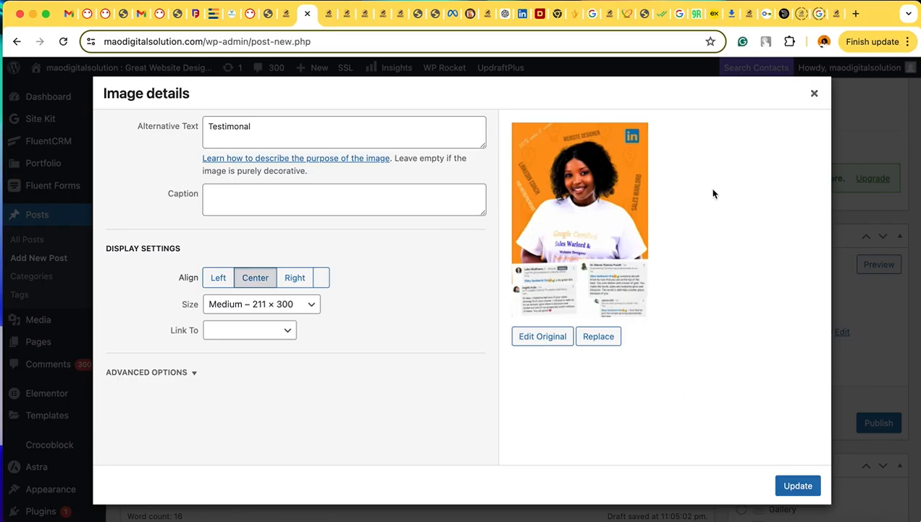
left_click(812, 90)
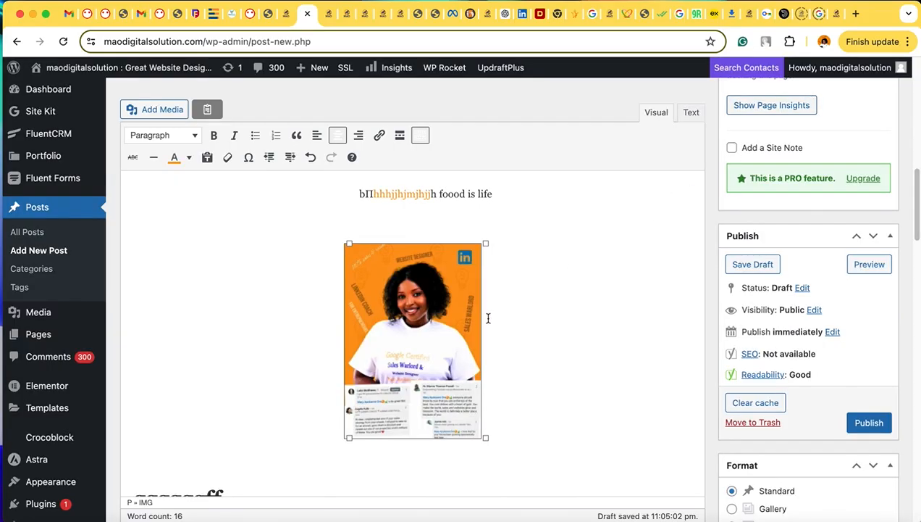
Step: Change the display size of the centered testimonial image in the post body to Full Size – 1346 × 1912
left_click(455, 326)
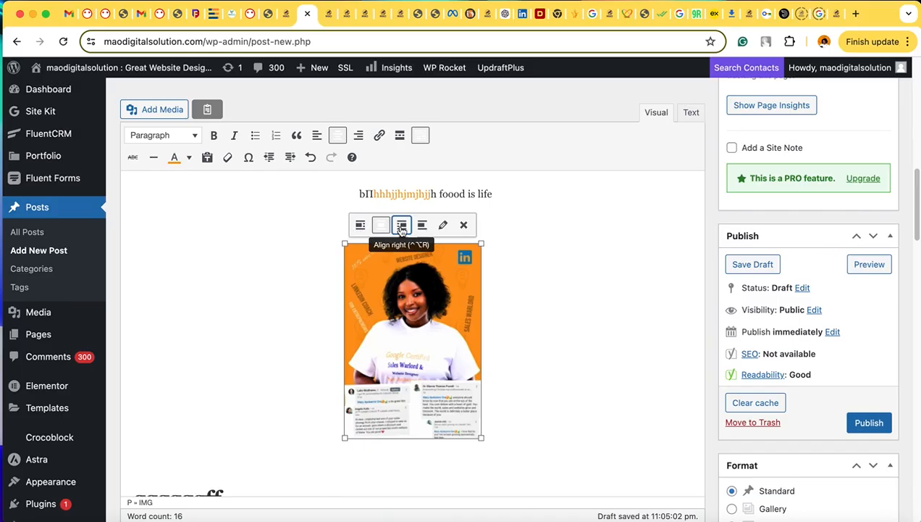
left_click(443, 225)
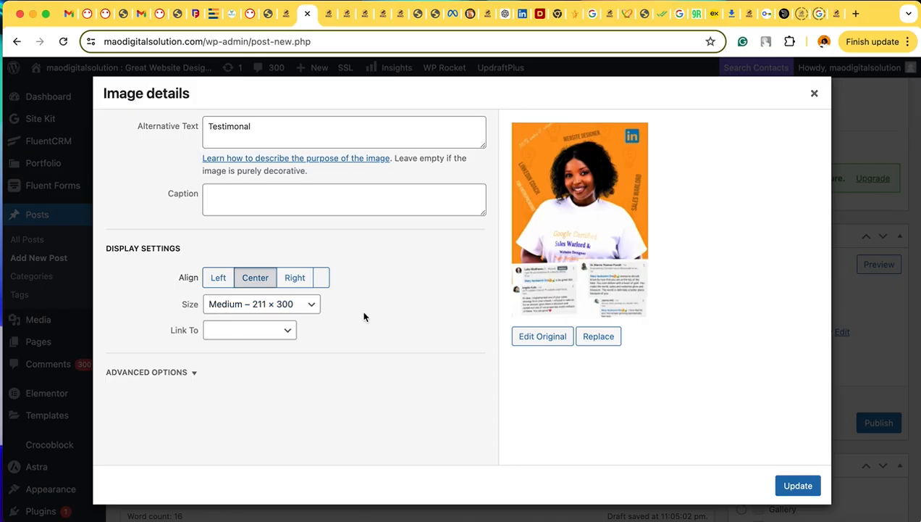
left_click(292, 305)
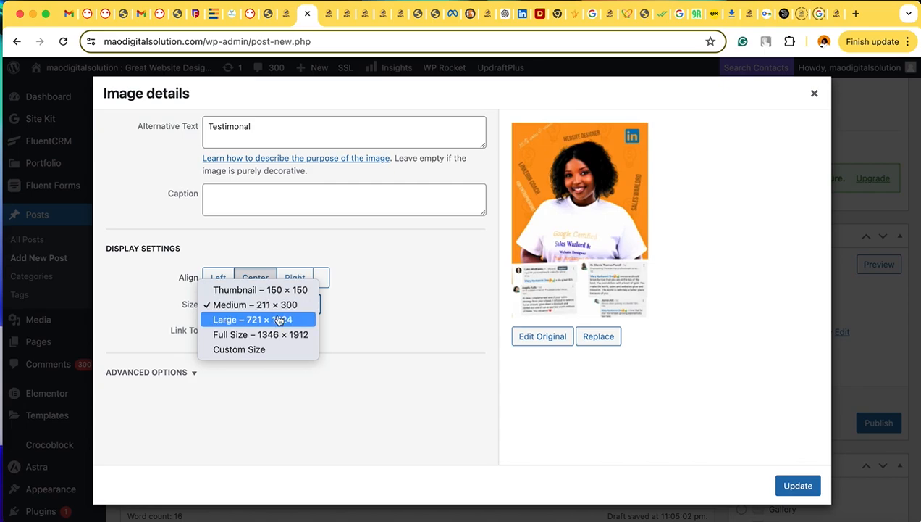
left_click(280, 320)
left_click(308, 304)
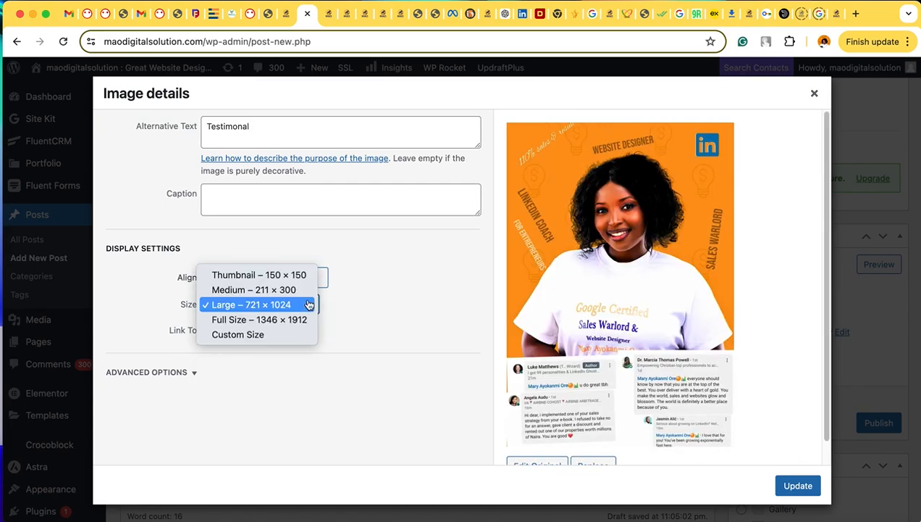
left_click(297, 323)
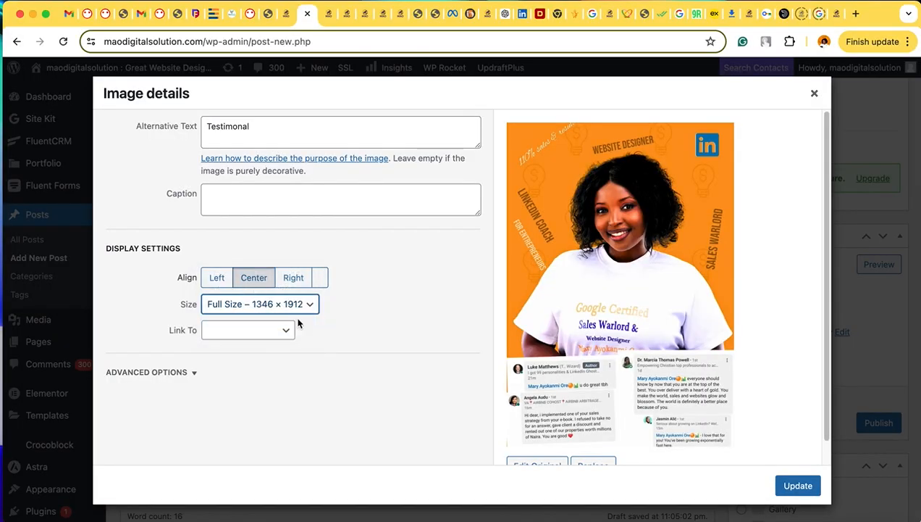
left_click(798, 485)
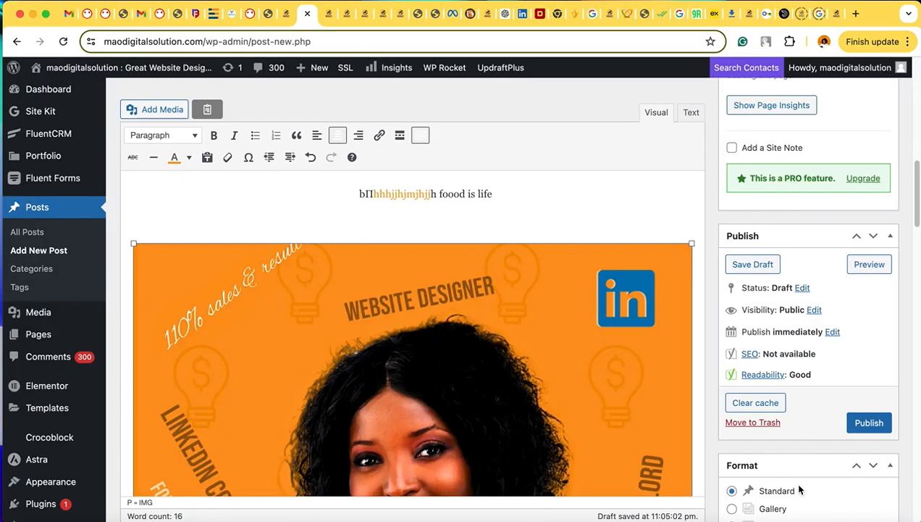
Step: Preview the draft post with the enlarged body image and dismiss the sign-up form popup
left_click(875, 264)
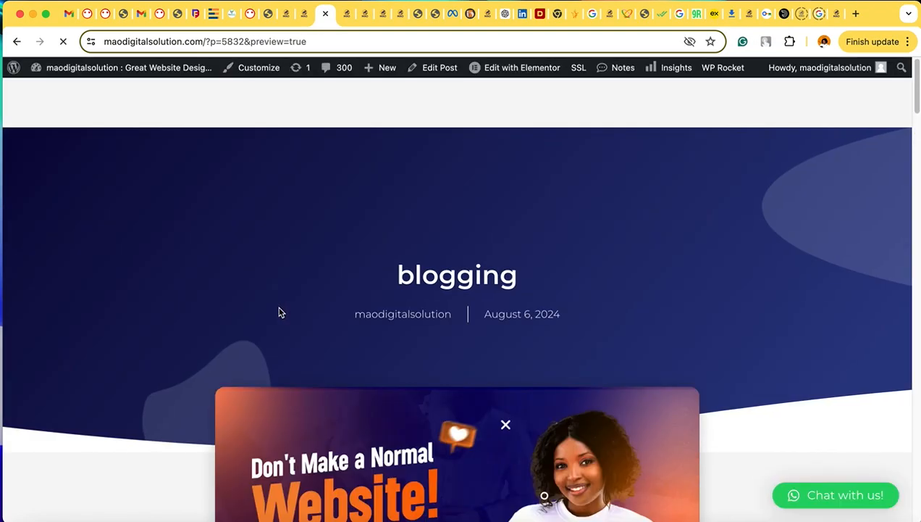
scroll(375, 348, "down", 10)
scroll(376, 346, "down", 3)
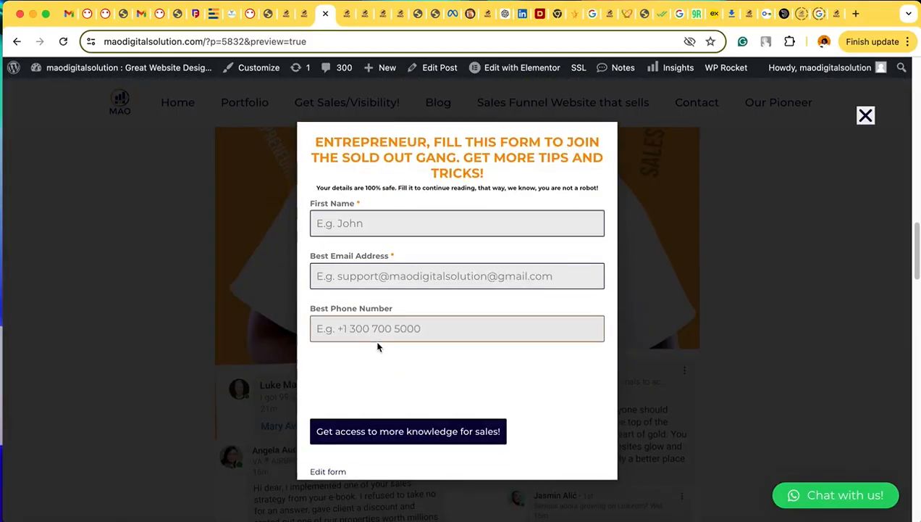
left_click(867, 127)
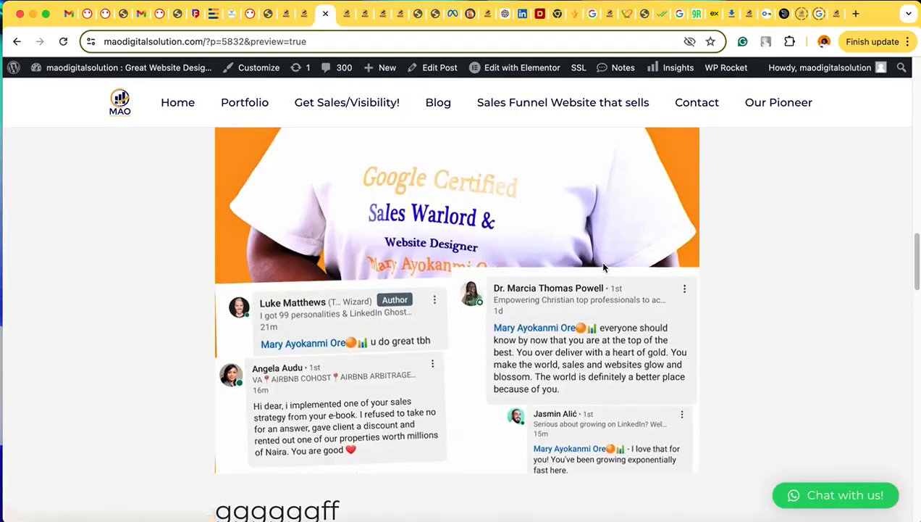
Step: Examine the previewed post from the title banner through the enlarged image and body text to the comment section
scroll(601, 263, "up", 3)
scroll(606, 269, "up", 15)
scroll(607, 273, "down", 3)
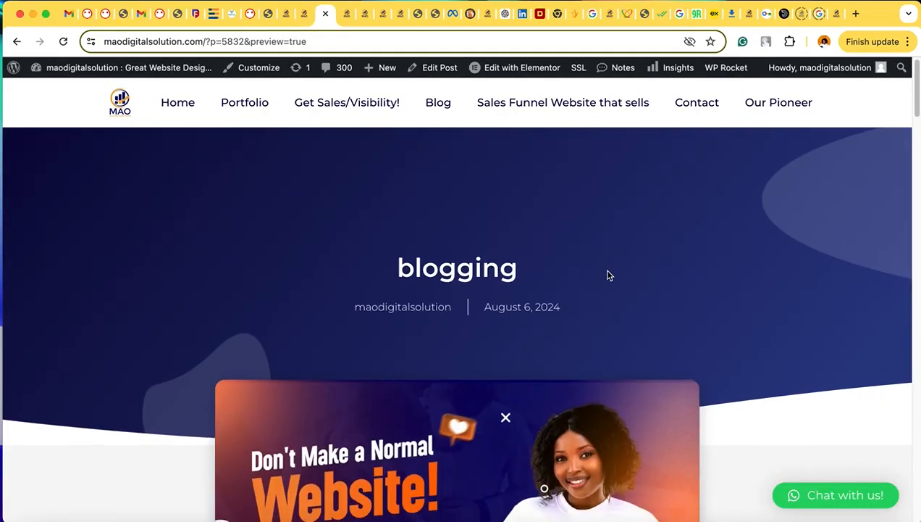
scroll(607, 272, "down", 10)
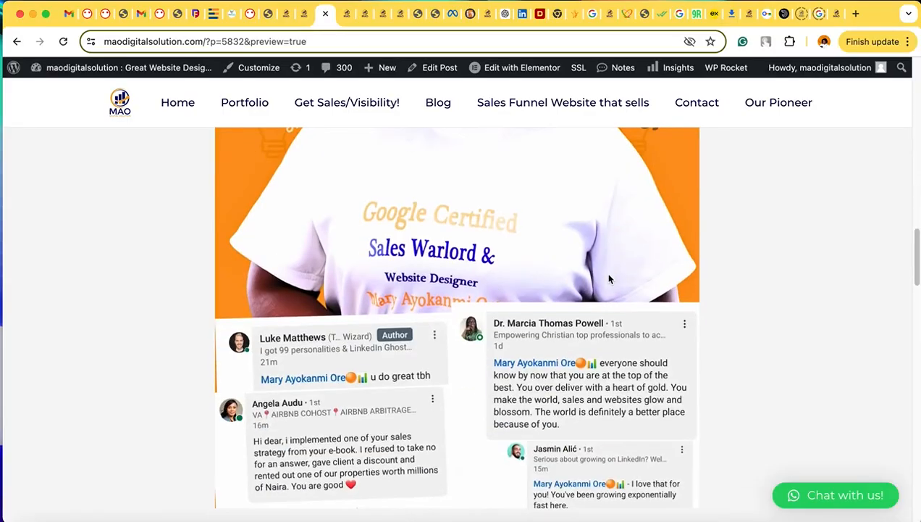
scroll(447, 358, "down", 15)
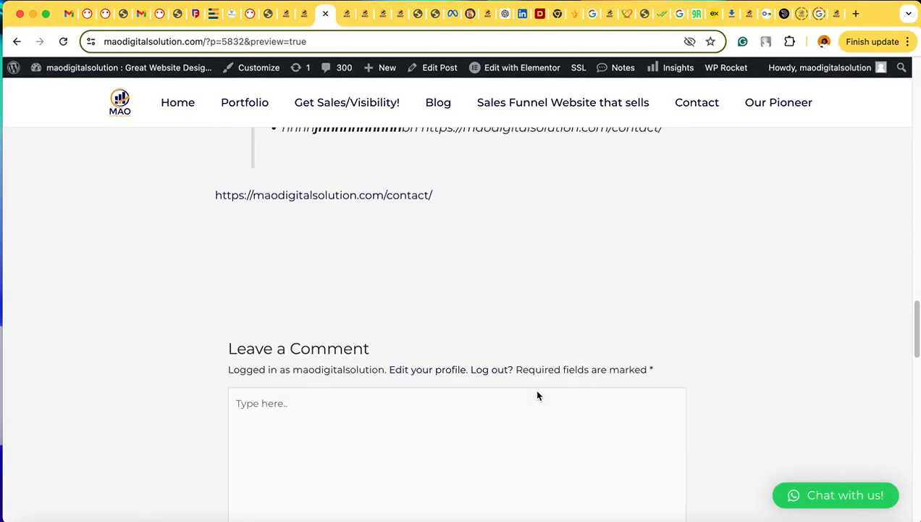
scroll(537, 396, "down", 5)
scroll(539, 395, "up", 15)
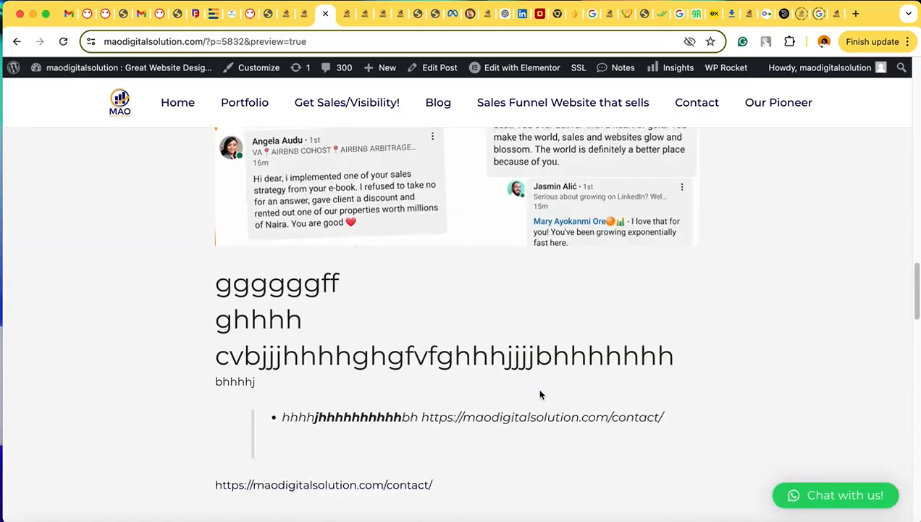
scroll(541, 394, "up", 10)
scroll(541, 394, "up", 15)
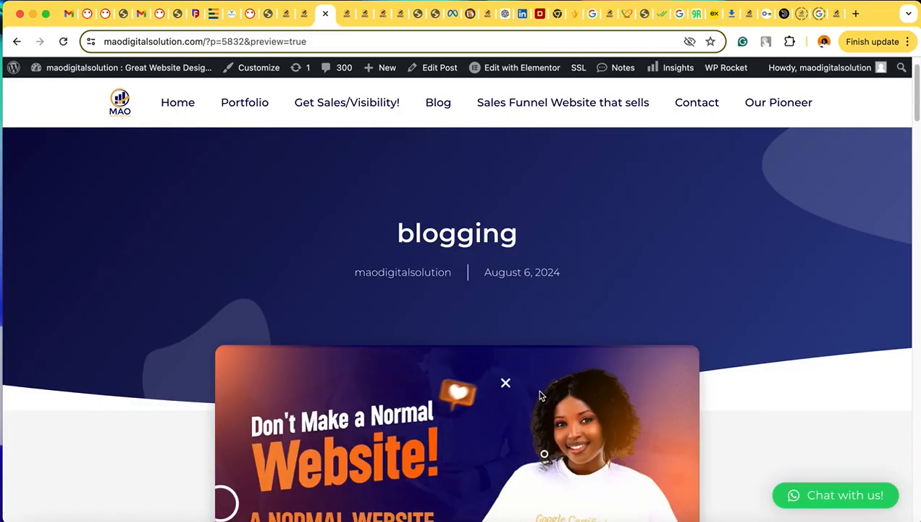
Step: Return to the post editor and publish the "blogging" post
left_click(304, 16)
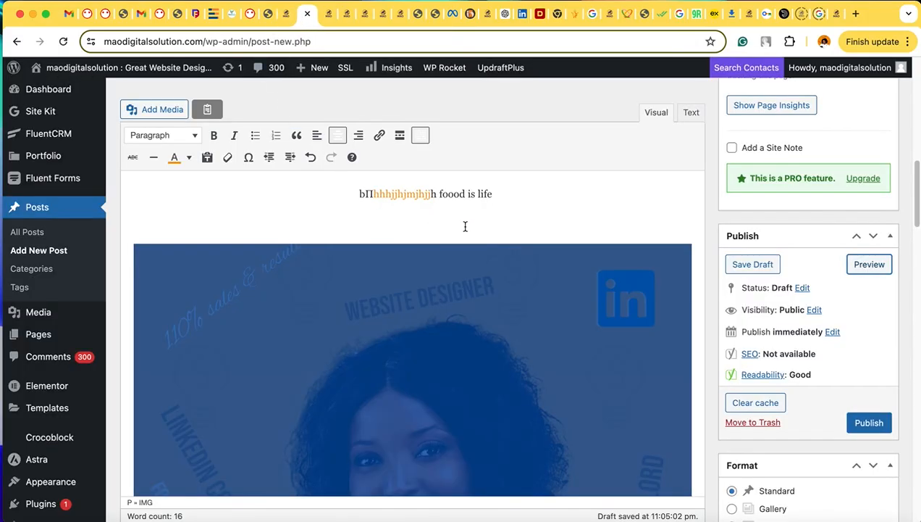
left_click(875, 428)
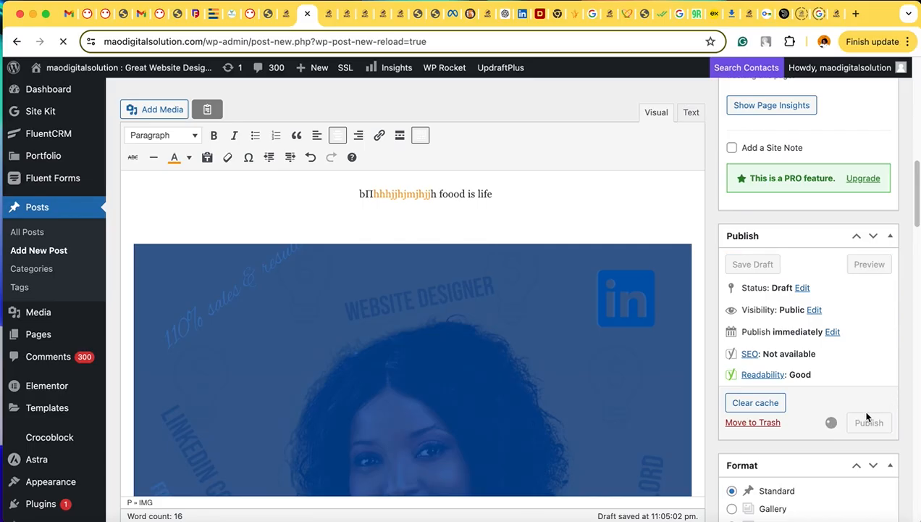
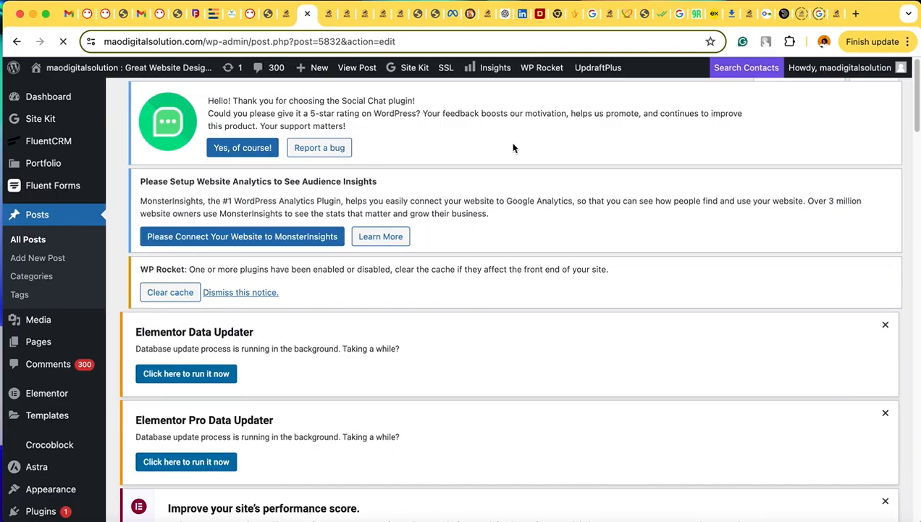
scroll(478, 214, "down", 10)
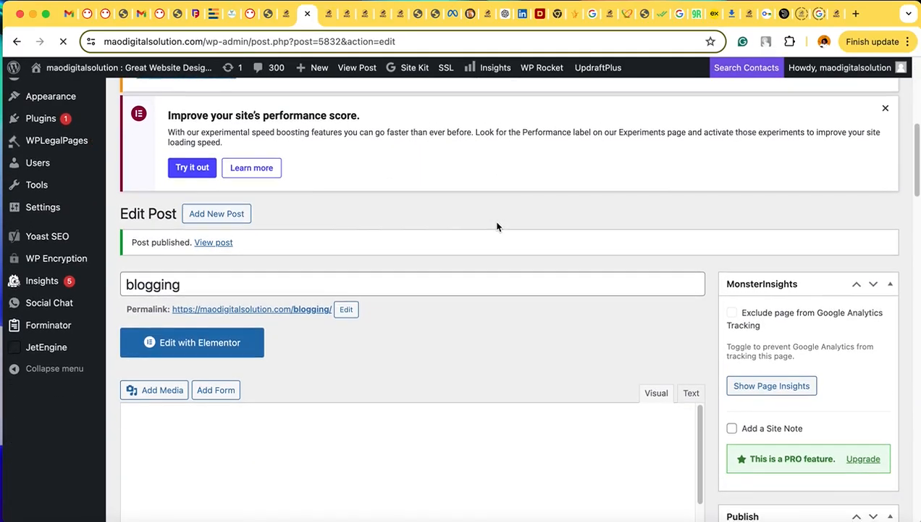
scroll(497, 227, "down", 3)
scroll(532, 224, "up", 9)
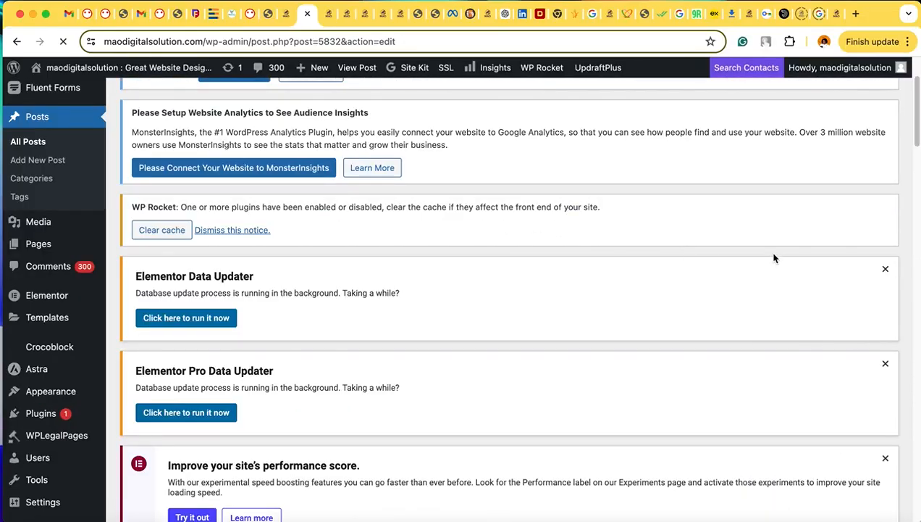
scroll(760, 282, "down", 1)
scroll(747, 303, "down", 6)
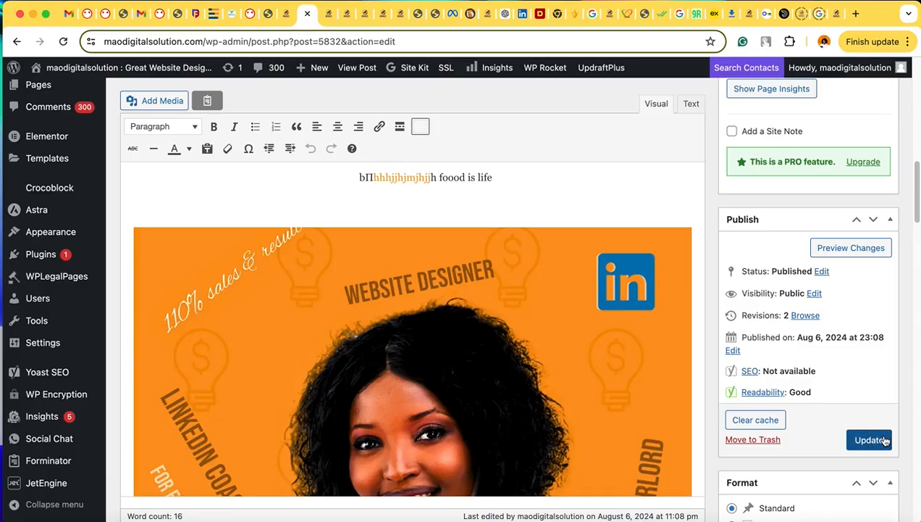
Step: Preview the published post down to its related-post section and close the preview
left_click(849, 248)
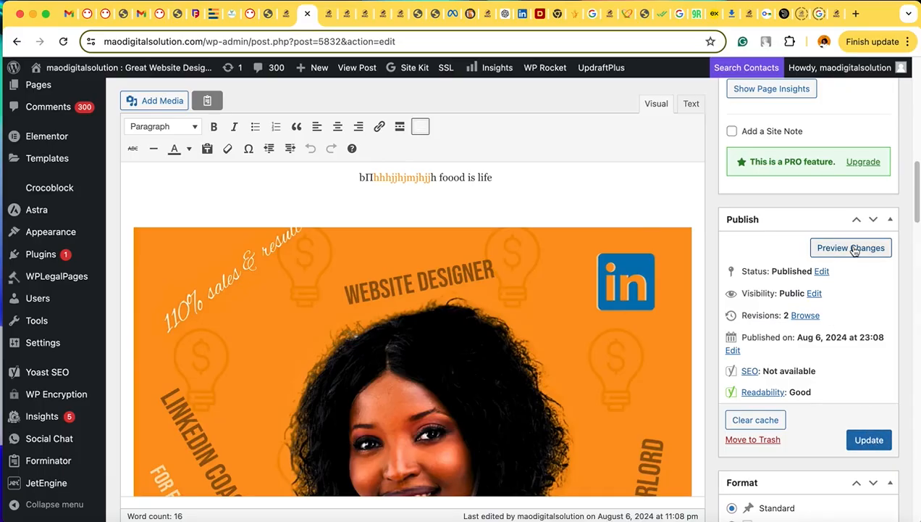
scroll(742, 292, "down", 15)
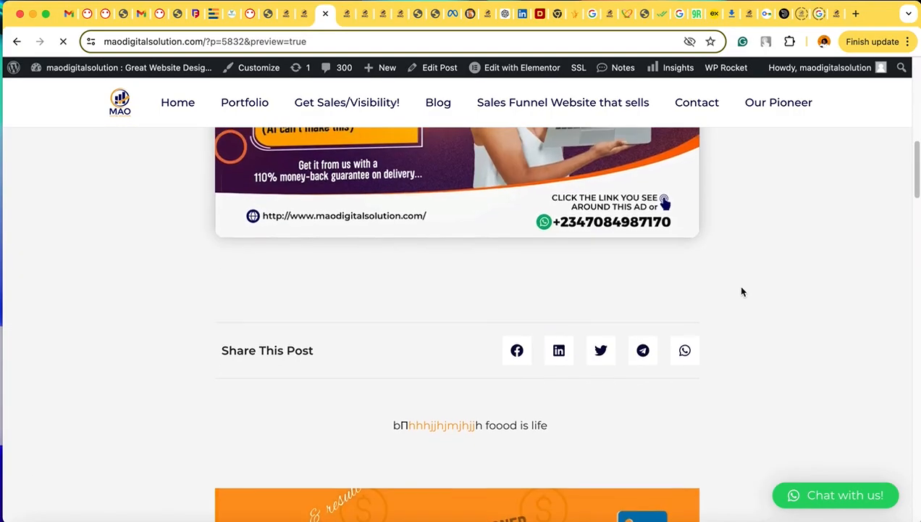
scroll(742, 291, "down", 10)
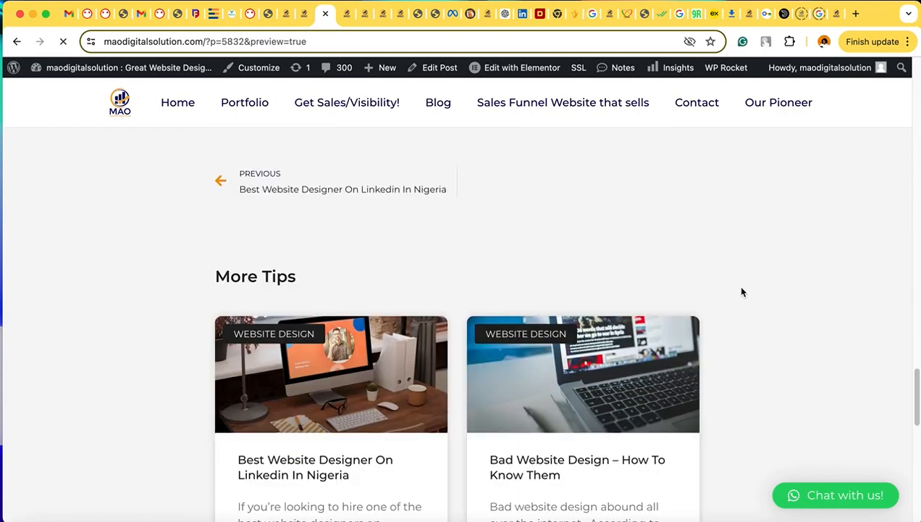
key("super+w")
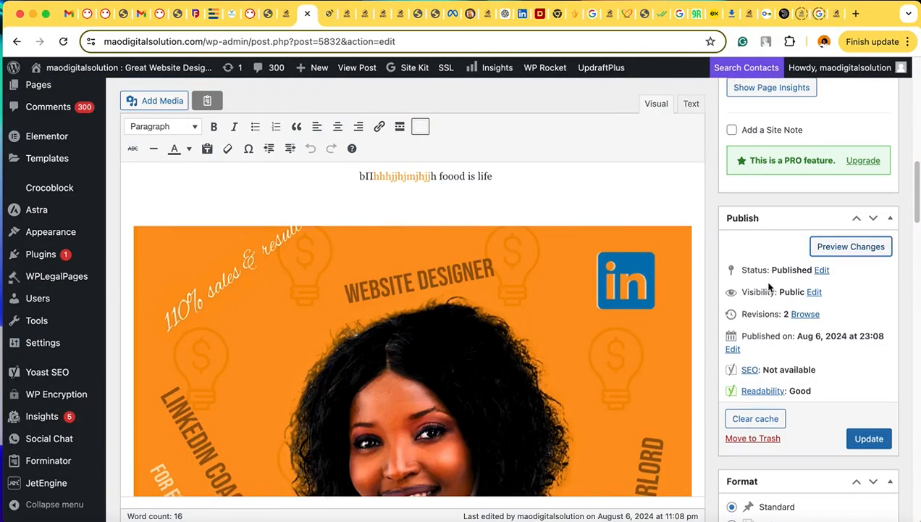
Step: Examine the published post's edit screen, including its publish details, categories, tags, revisions and permalink
scroll(762, 279, "down", 15)
scroll(761, 280, "up", 5)
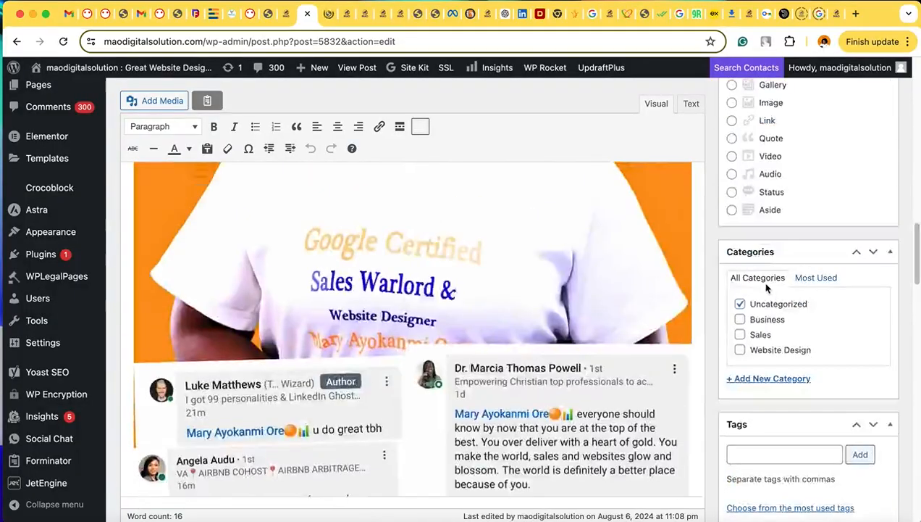
scroll(765, 283, "down", 10)
scroll(765, 283, "down", 5)
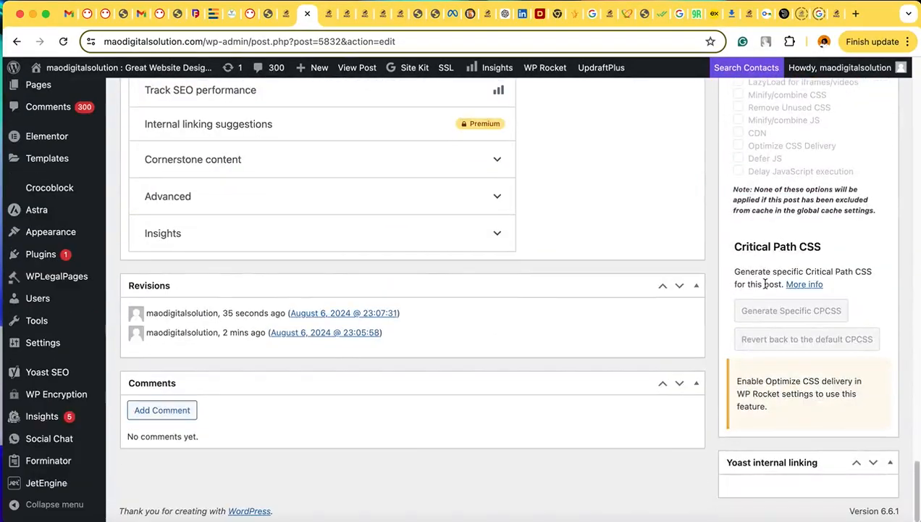
scroll(762, 286, "up", 15)
scroll(762, 286, "up", 10)
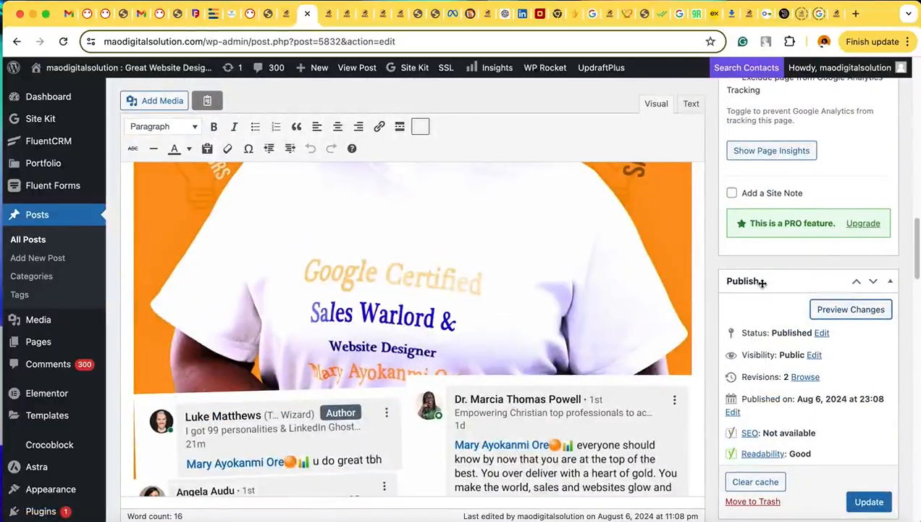
scroll(761, 287, "down", 4)
scroll(530, 347, "up", 1)
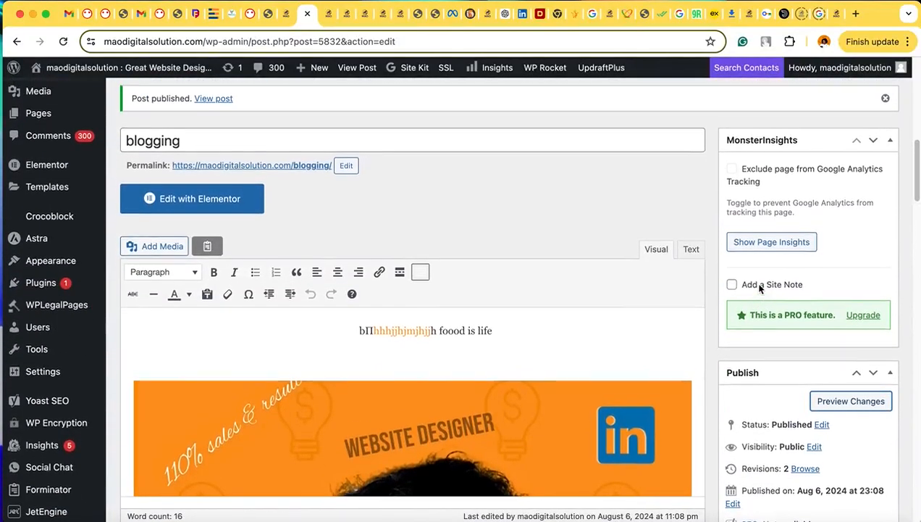
scroll(490, 242, "up", 5)
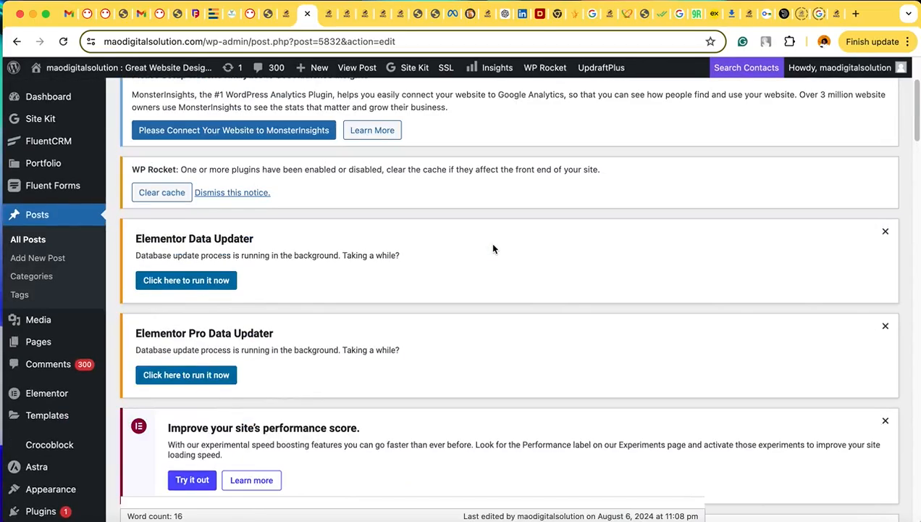
scroll(490, 242, "down", 4)
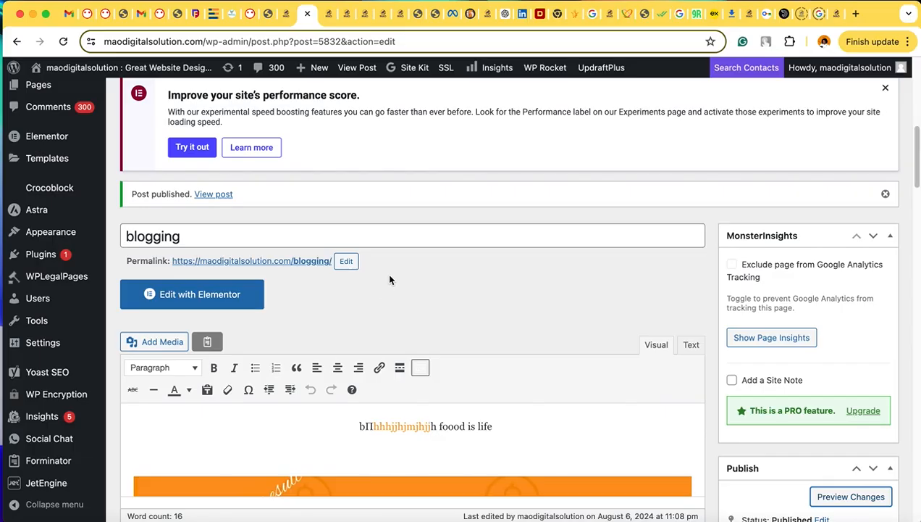
Step: Highlight the "blogging" post title and its full permalink in the post editor to point them out
left_click(186, 235)
left_click_drag(180, 234, 126, 236)
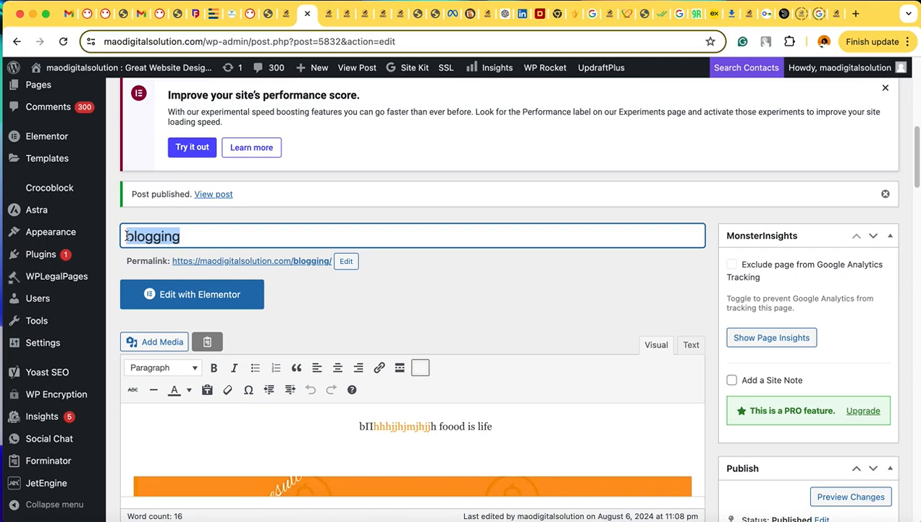
left_click(159, 237)
double_click(154, 237)
left_click(170, 261)
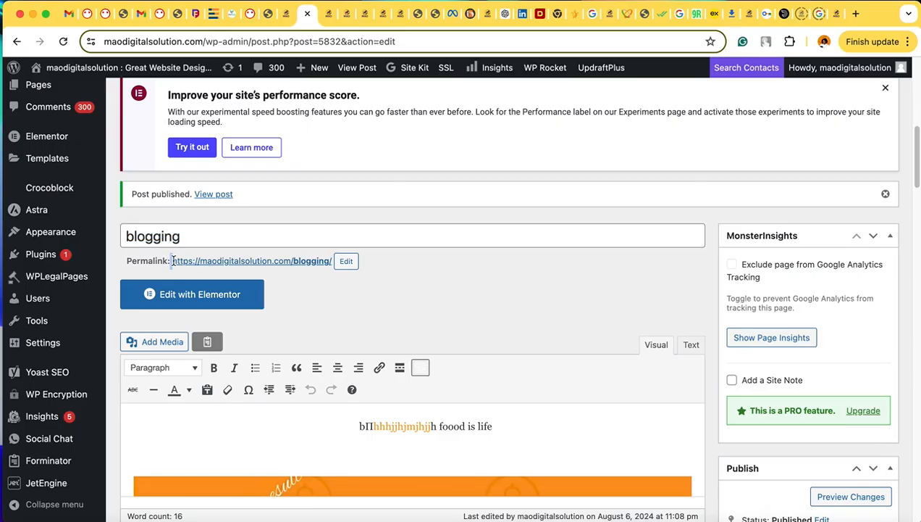
left_click_drag(172, 261, 337, 267)
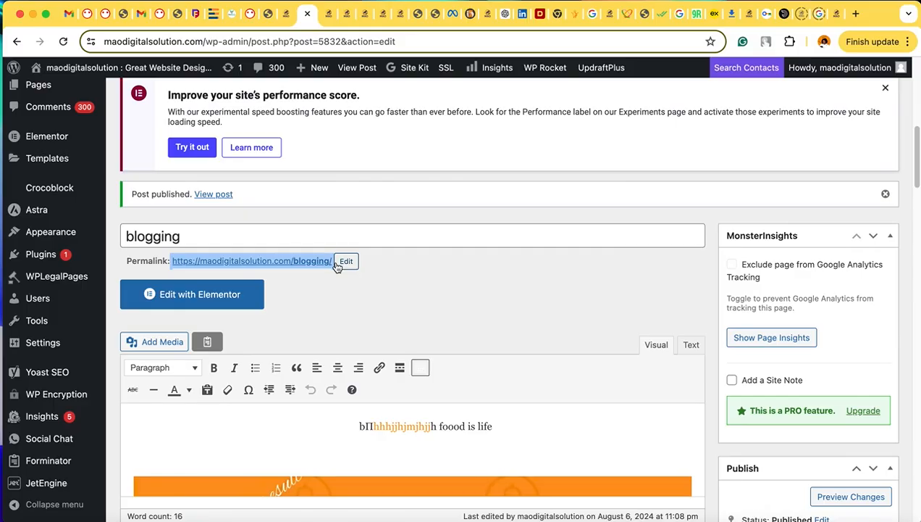
left_click(325, 283)
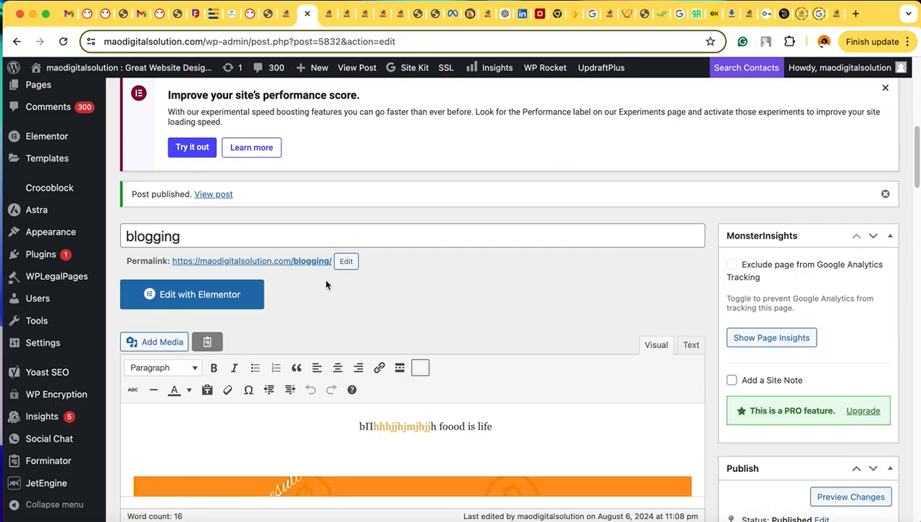
Step: Open the published post from its permalink, cut its full web address, and load the post again from the pasted address
left_click(276, 265)
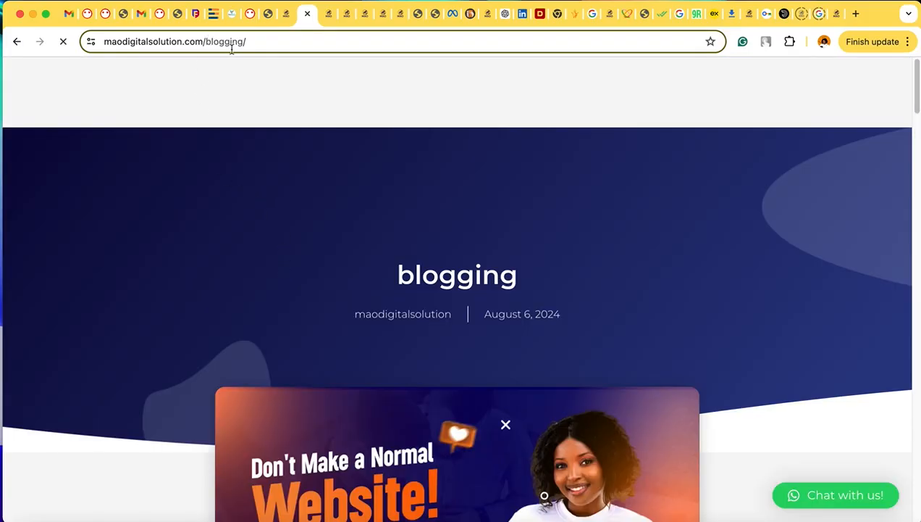
left_click(231, 43)
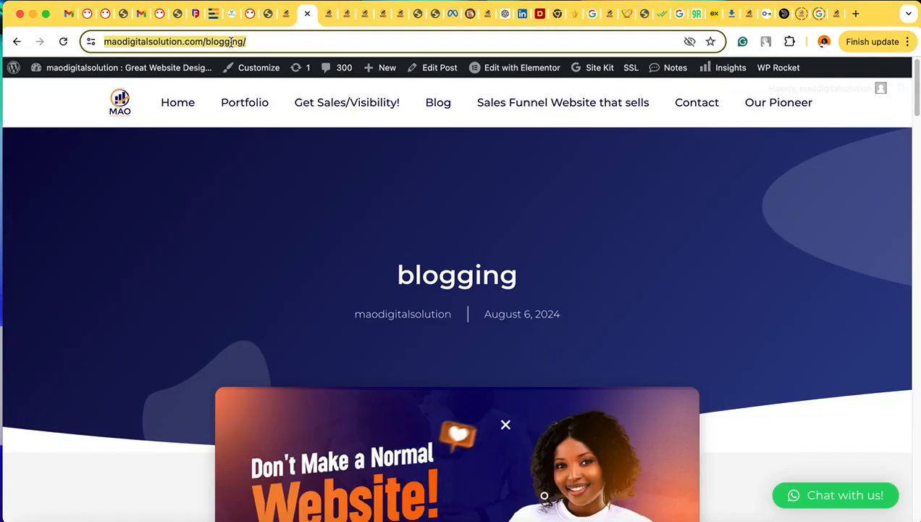
left_click(274, 44)
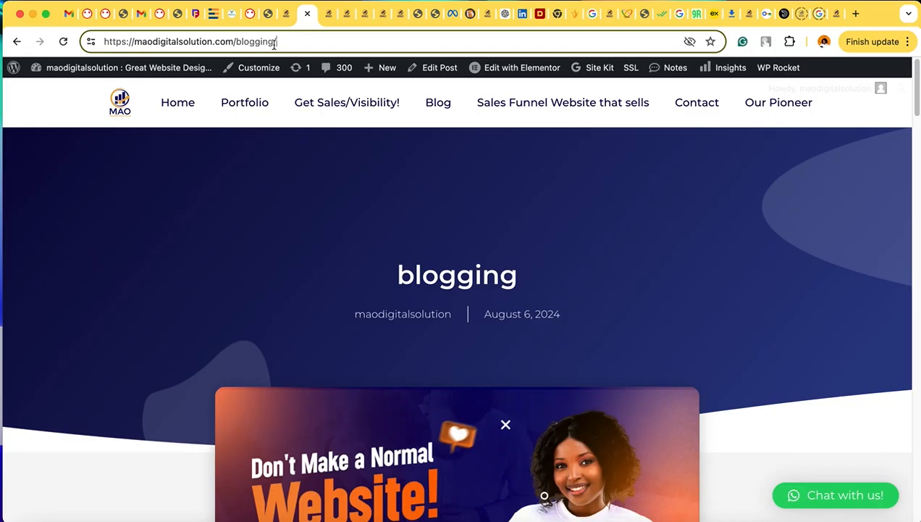
key("super+a")
key("super+x")
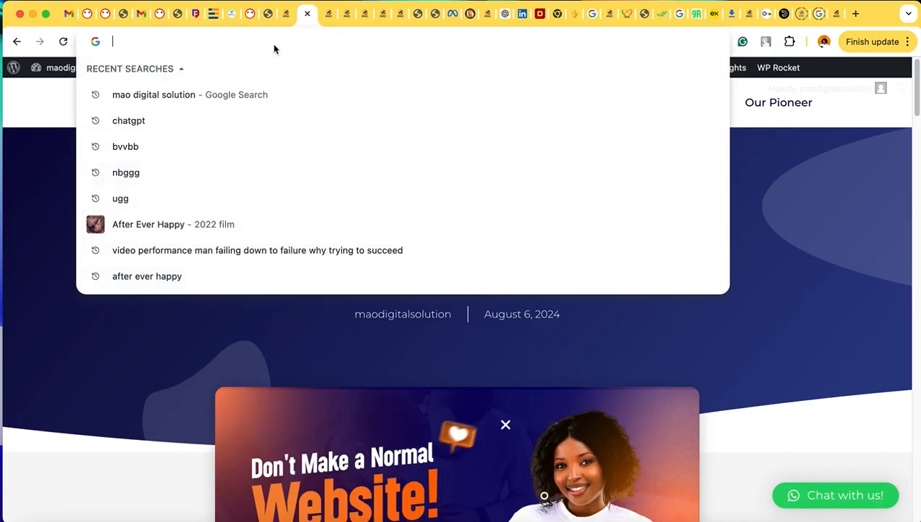
key("super+v")
key("Return")
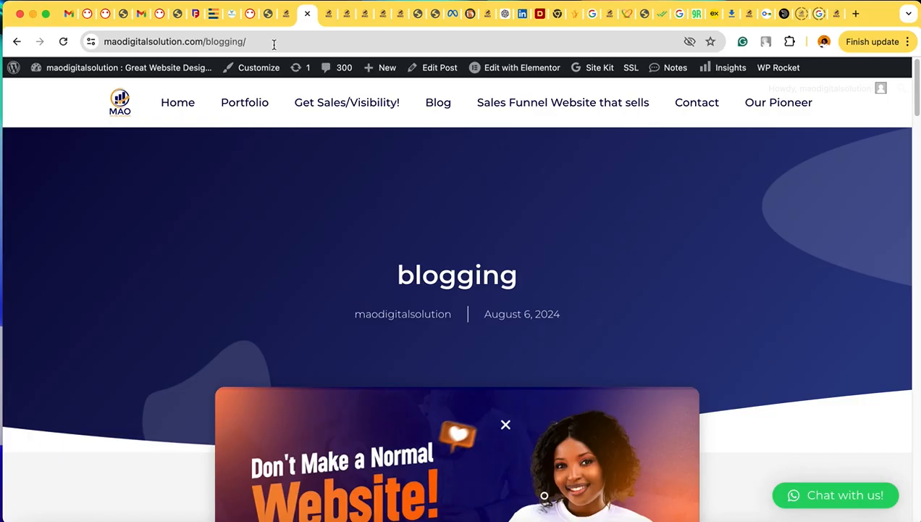
Step: Look through the published post down to the site footer, dismiss the sign-up form popup, and return to the share section
scroll(399, 226, "down", 10)
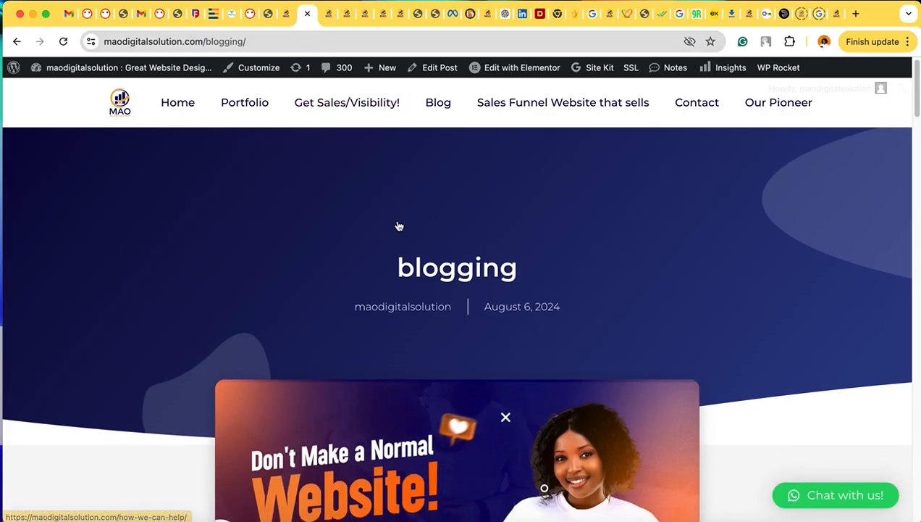
scroll(396, 238, "up", 10)
scroll(395, 233, "down", 20)
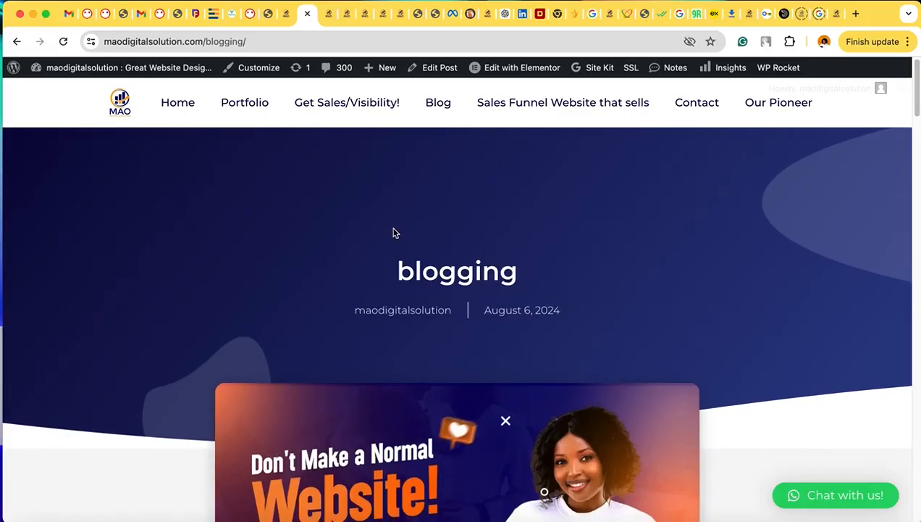
scroll(393, 233, "down", 10)
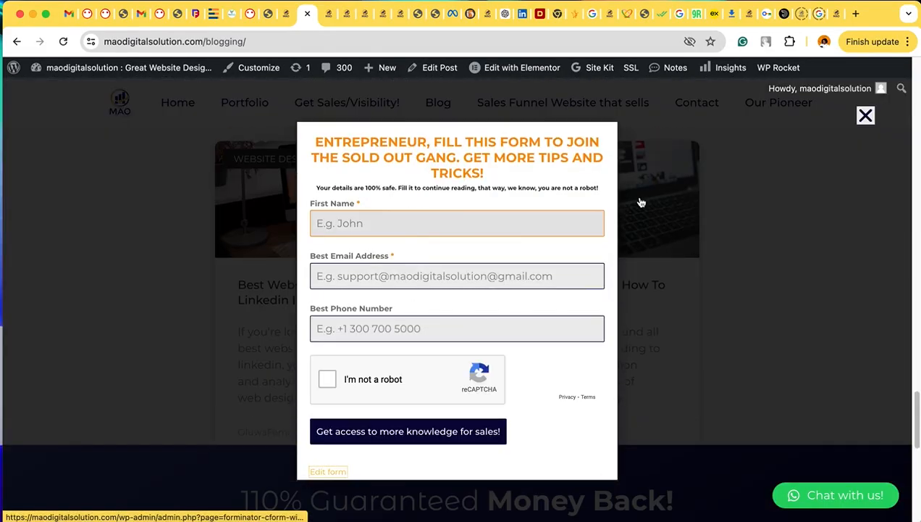
left_click(867, 116)
scroll(422, 253, "down", 5)
scroll(423, 252, "down", 2)
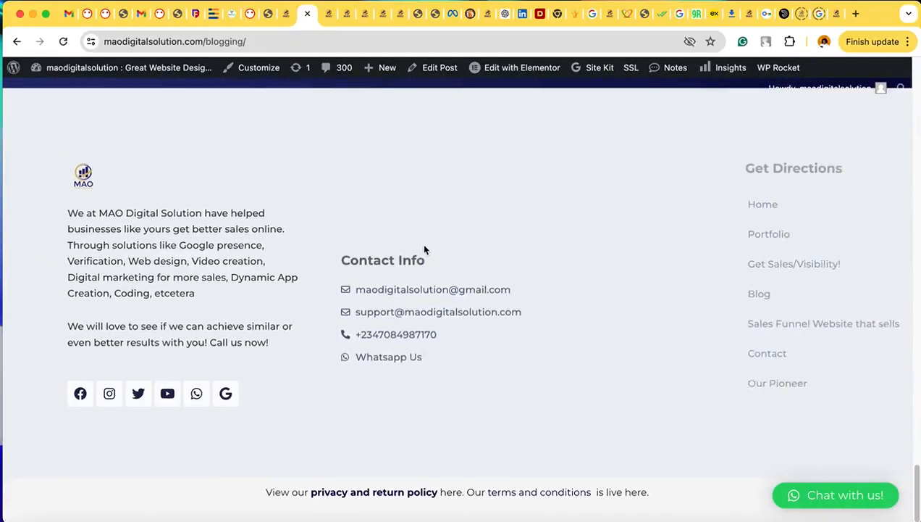
scroll(423, 250, "up", 15)
scroll(424, 248, "up", 10)
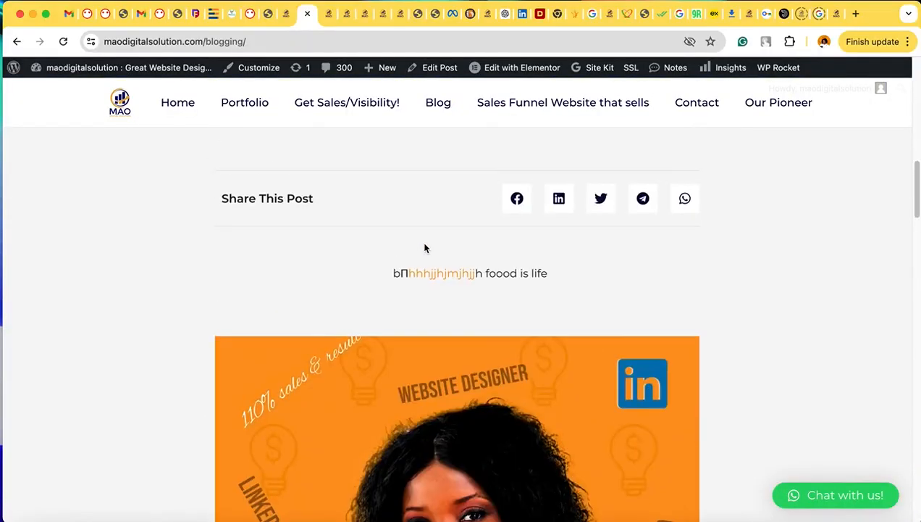
Step: Examine the published post's body text, large orange image, heading text and featured image
scroll(424, 248, "down", 3)
scroll(426, 248, "down", 2)
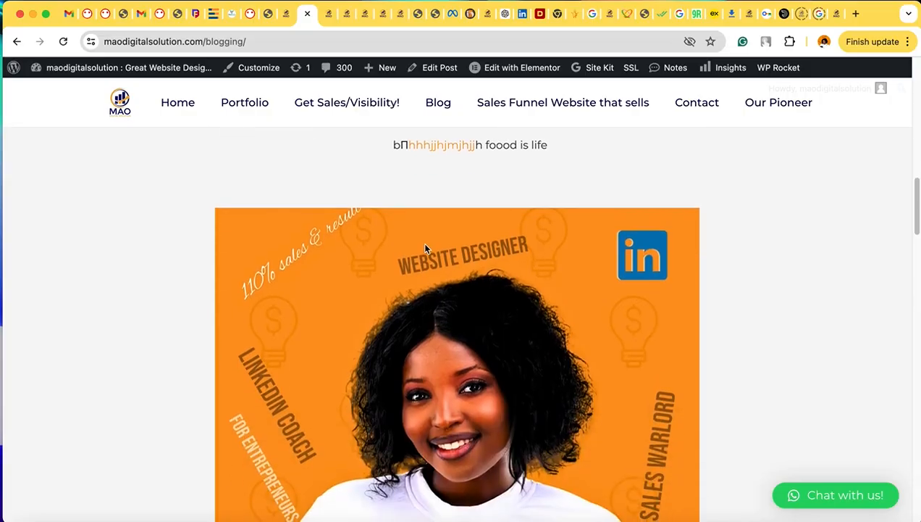
scroll(436, 314, "down", 3)
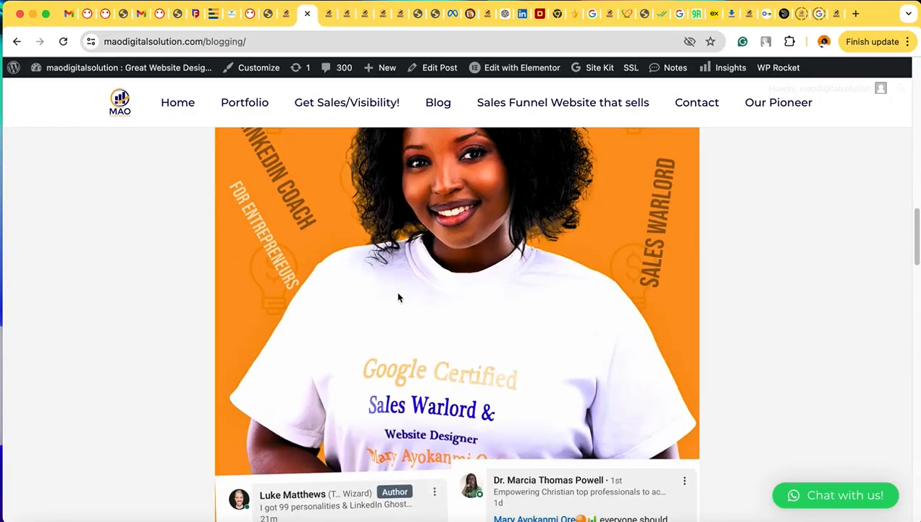
scroll(481, 268, "down", 12)
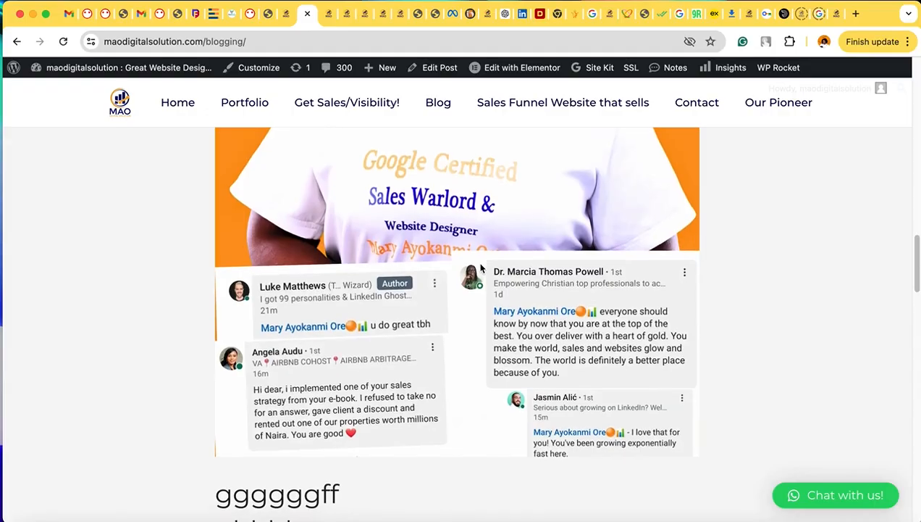
scroll(481, 270, "down", 4)
scroll(481, 271, "up", 1)
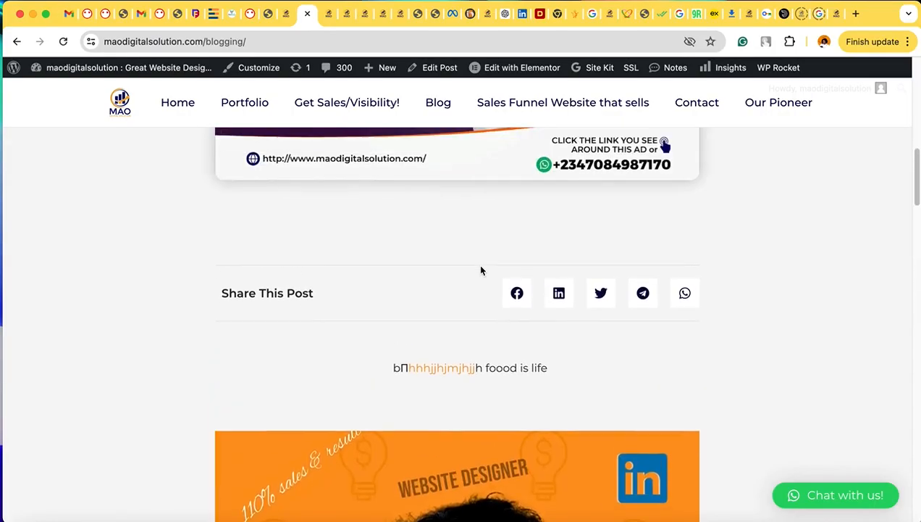
scroll(481, 271, "down", 4)
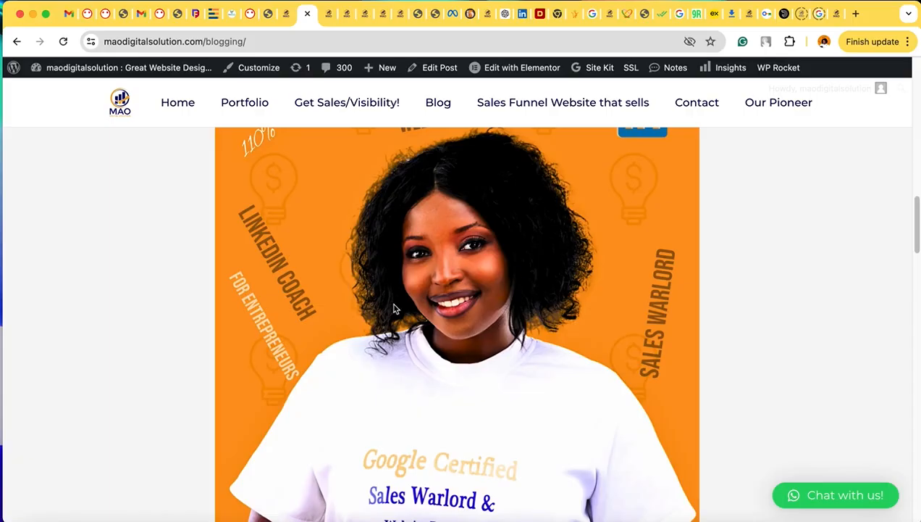
scroll(471, 297, "up", 8)
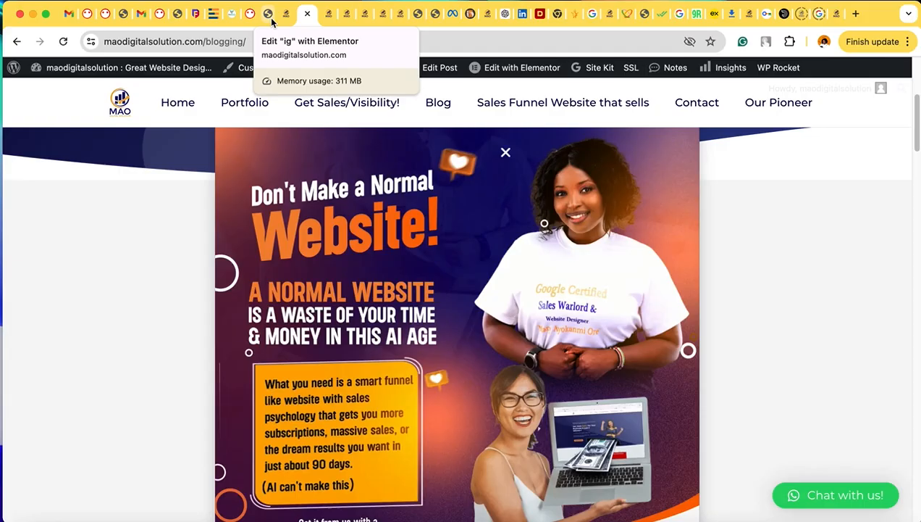
Step: View the already open "Best Website Designer On Linkedin In Nigeria" post and switch to the site's home page
left_click(328, 15)
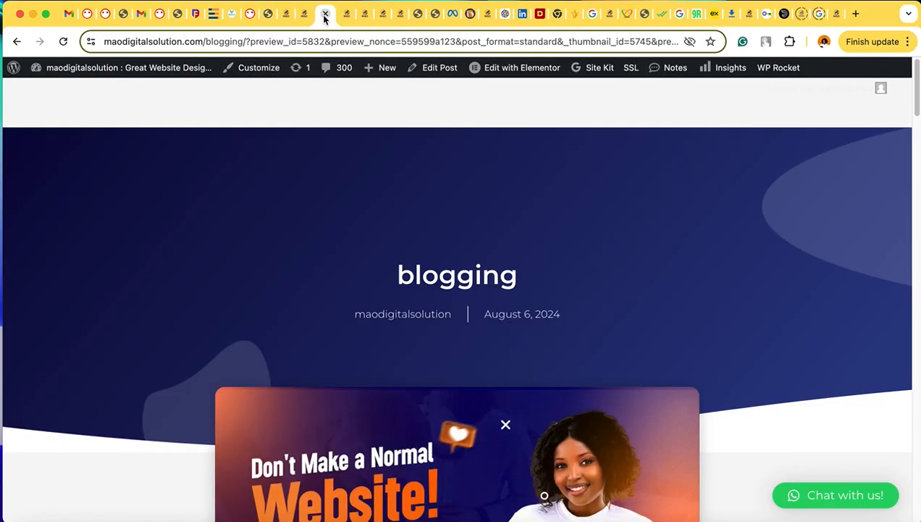
left_click(360, 16)
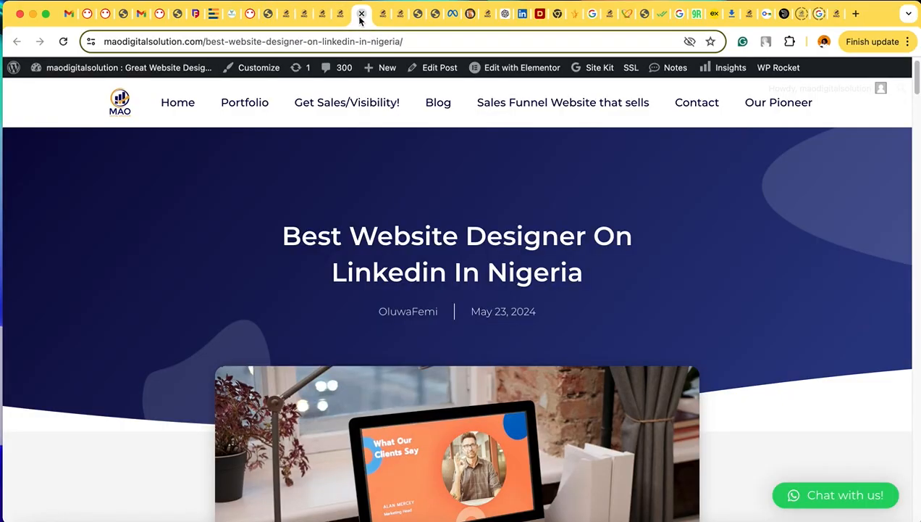
scroll(571, 251, "down", 5)
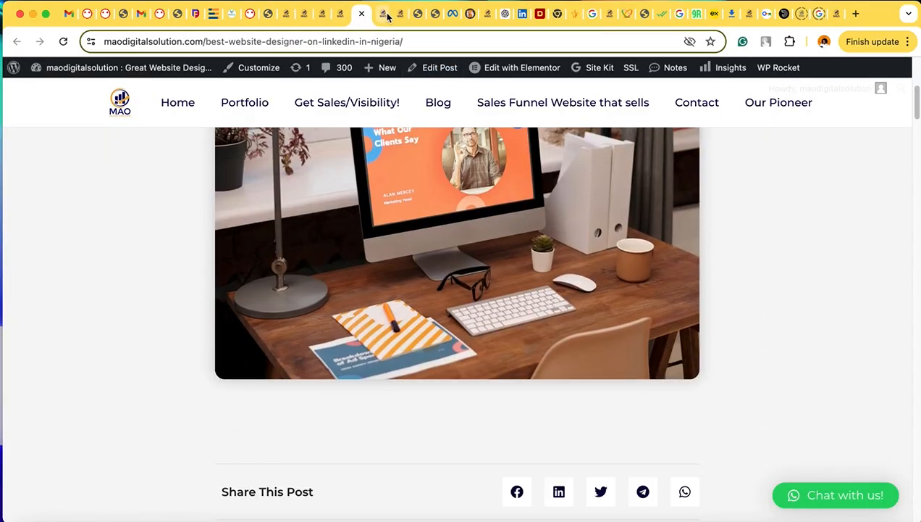
left_click(387, 16)
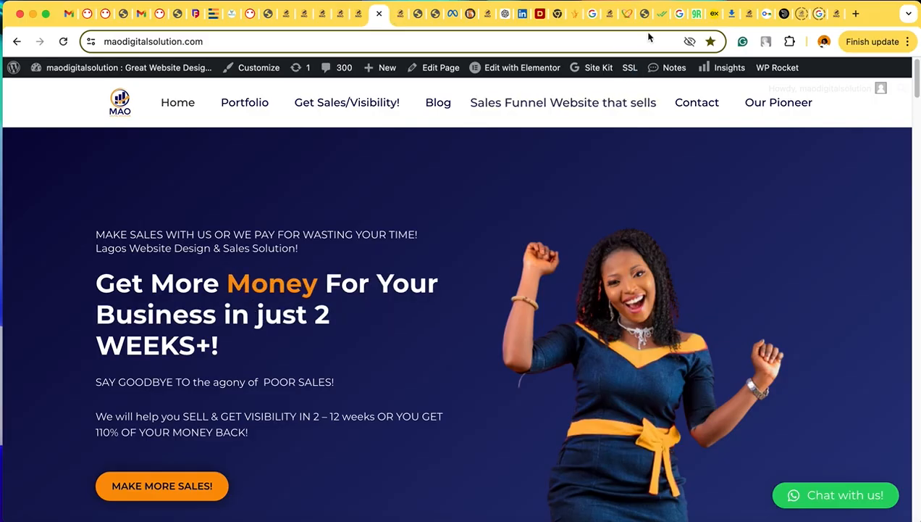